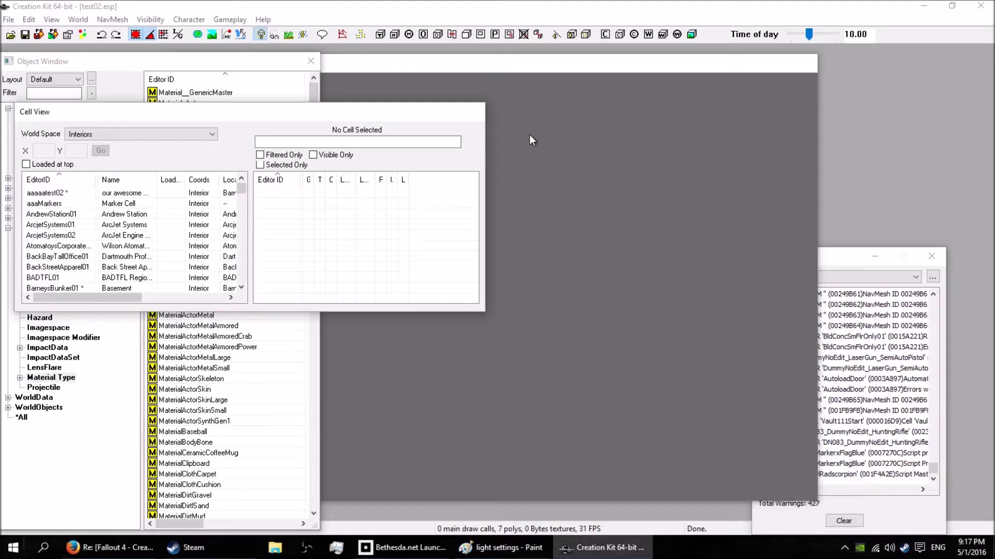
# - Load the interior cell aaaaatest02 in the render window and bring its whole vault hallway into view
pyautogui.click(49, 193)
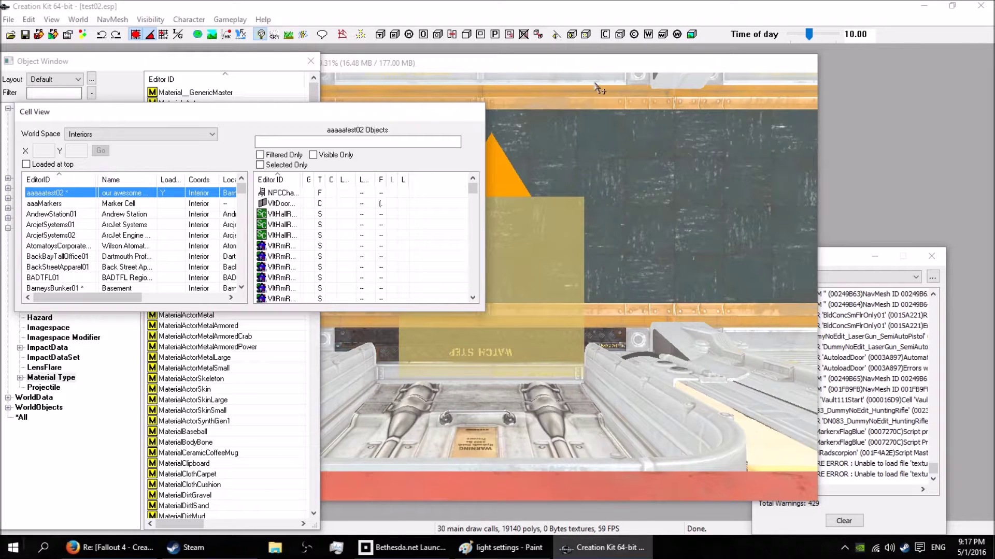
pyautogui.click(586, 69)
pyautogui.keyDown('shift'); pyautogui.moveTo(531, 254); pyautogui.dragTo(635, 170, button='middle'); pyautogui.keyUp('shift')
pyautogui.scroll(3, 566, 207)
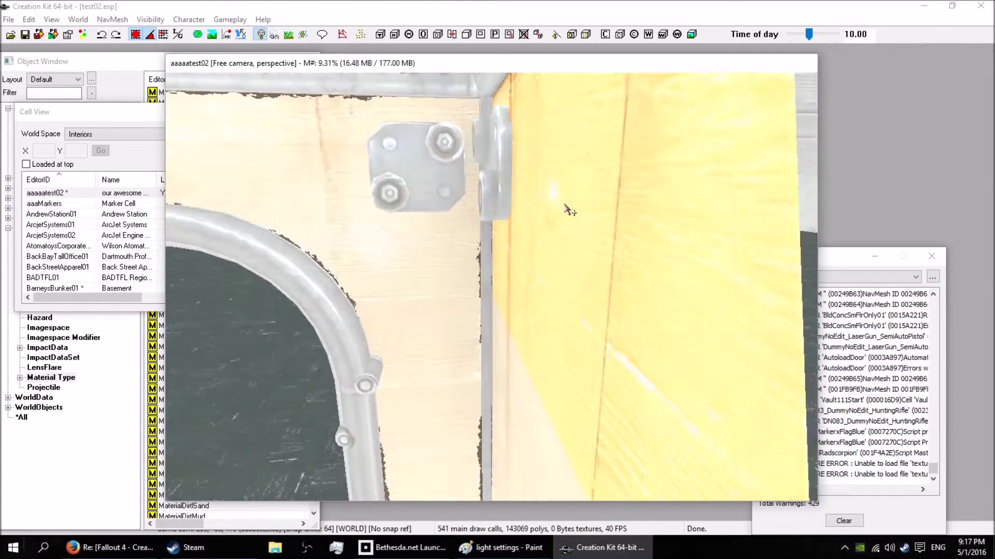
pyautogui.scroll(-1, 564, 206)
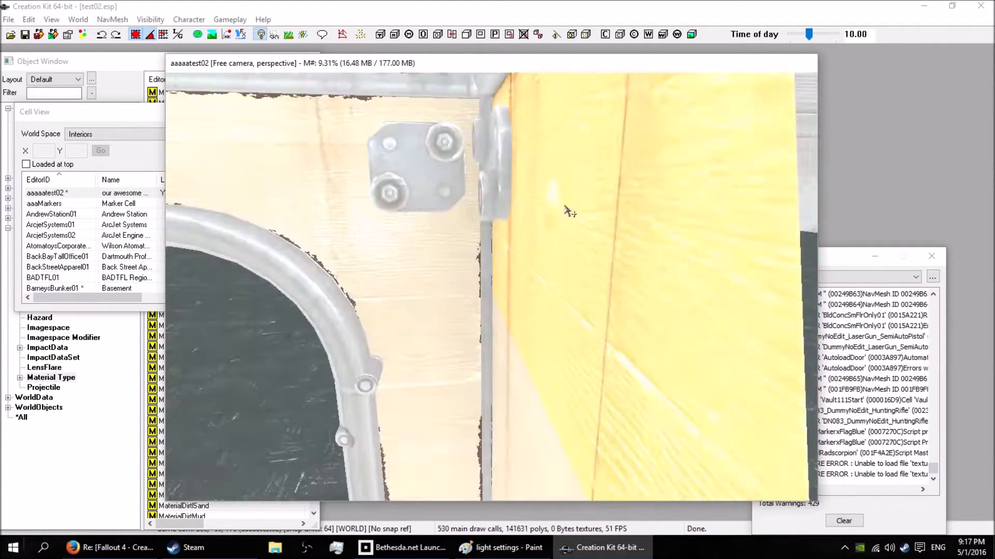
pyautogui.moveTo(568, 210); pyautogui.dragTo(465, 234, button='middle')
pyautogui.scroll(3, 590, 211)
pyautogui.scroll(-2, 580, 209)
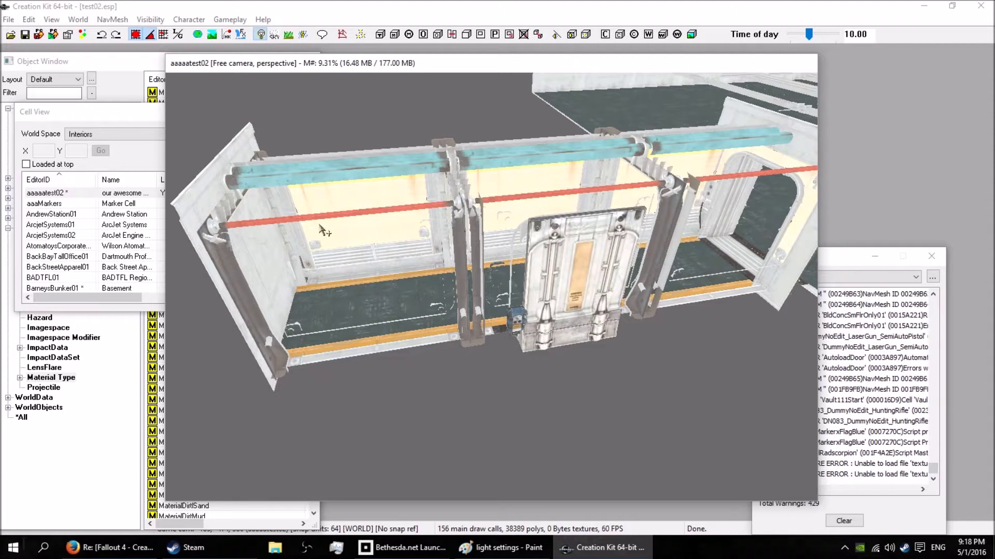
pyautogui.click(117, 111)
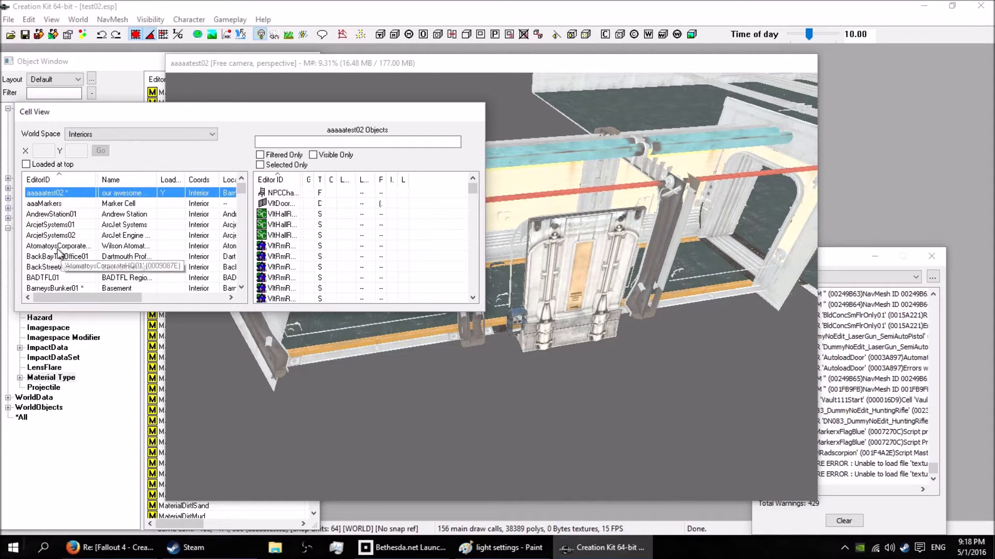
pyautogui.scroll(-1, 63, 277)
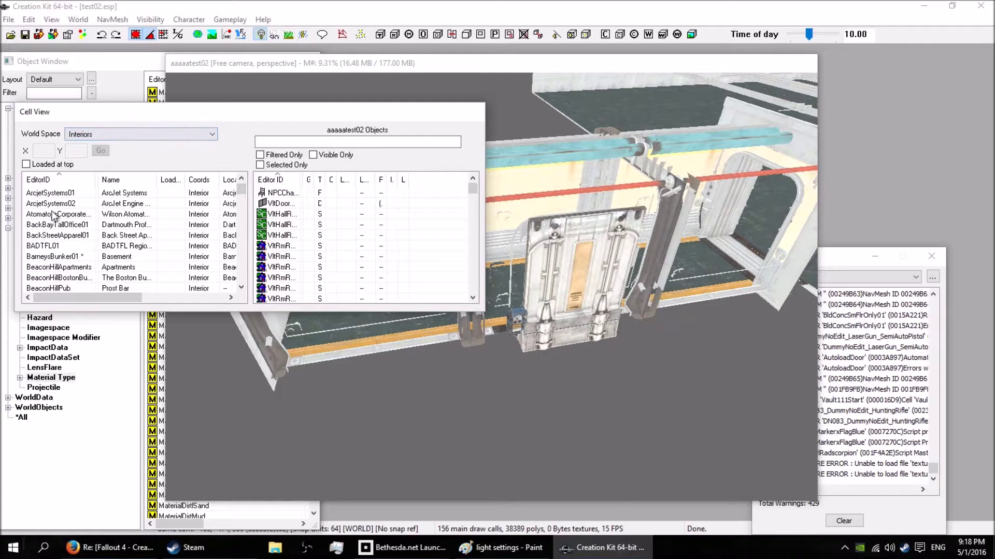
pyautogui.scroll(1, 65, 224)
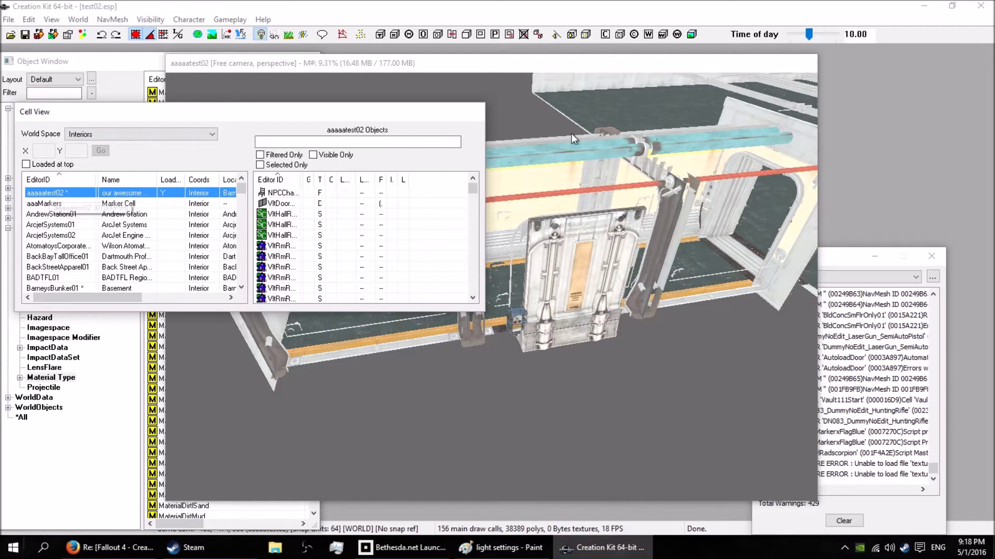
pyautogui.click(670, 64)
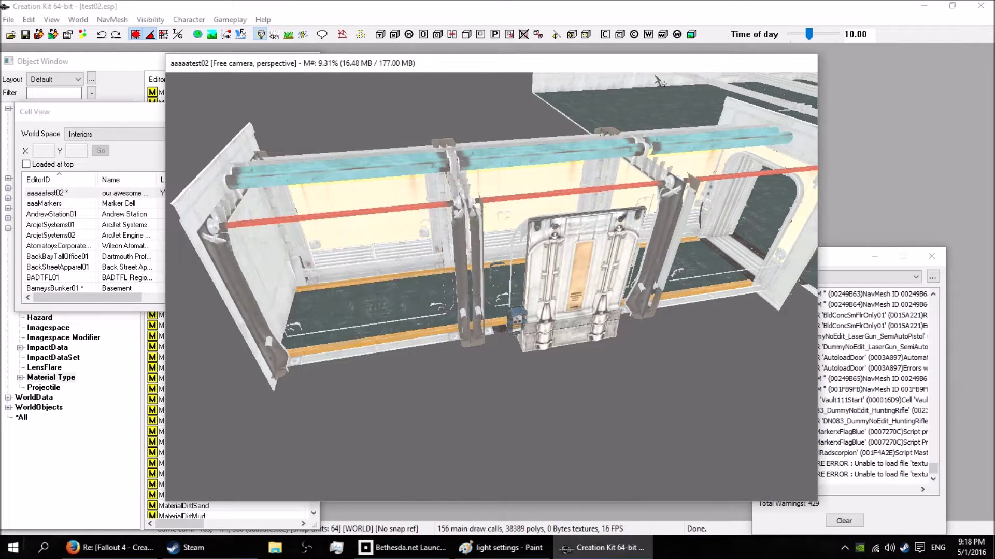
# - Open the interior cell aaaaatest02 for editing
pyautogui.click(82, 114)
pyautogui.rightClick(59, 194)
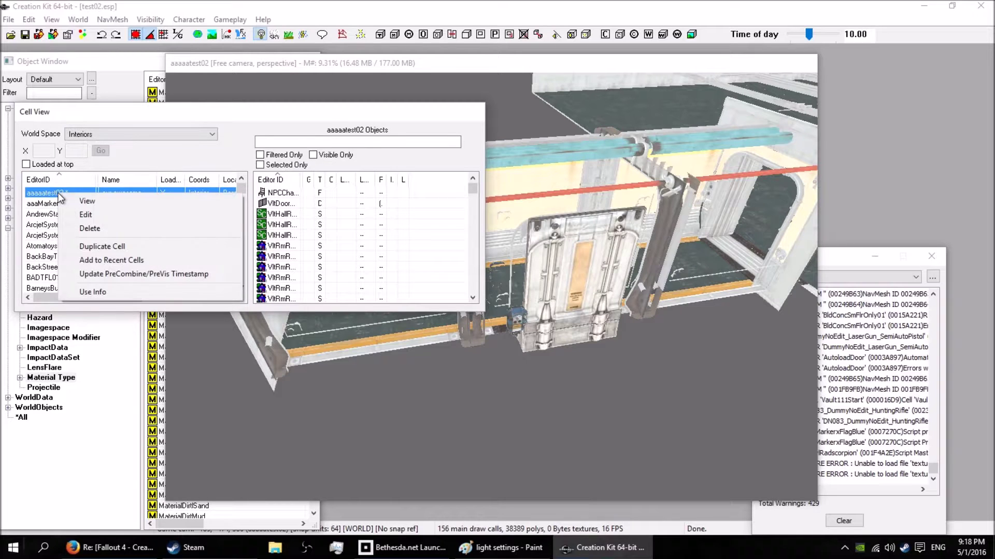
pyautogui.click(44, 196)
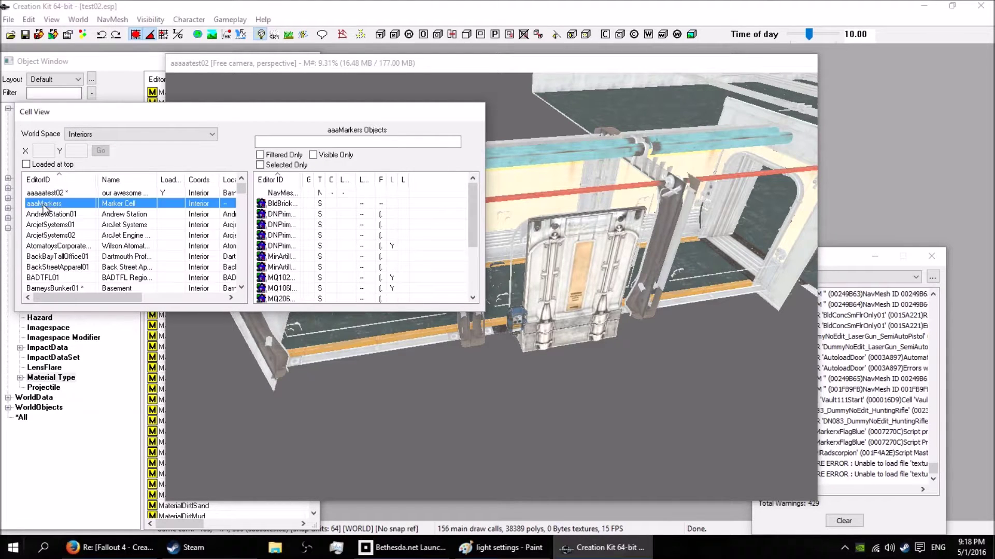
pyautogui.rightClick(52, 195)
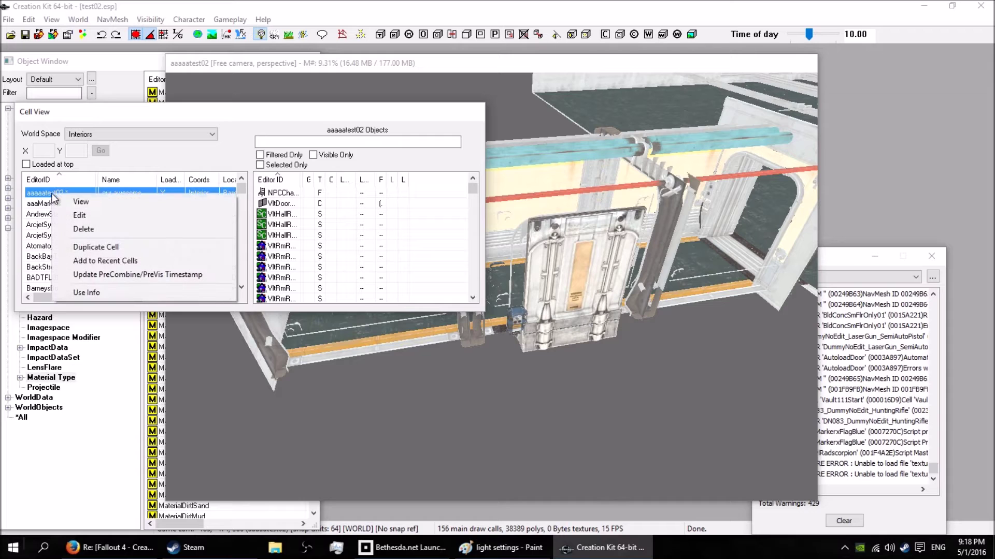
pyautogui.click(83, 217)
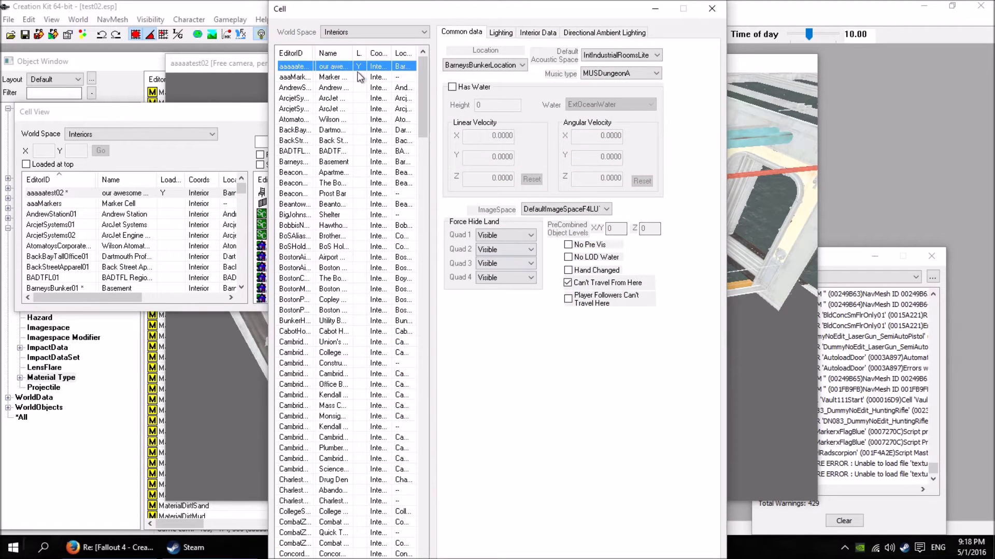
# - Examine the interior data of aaaaatest02 and compare it with that of the aaaMarkers cell
pyautogui.click(537, 33)
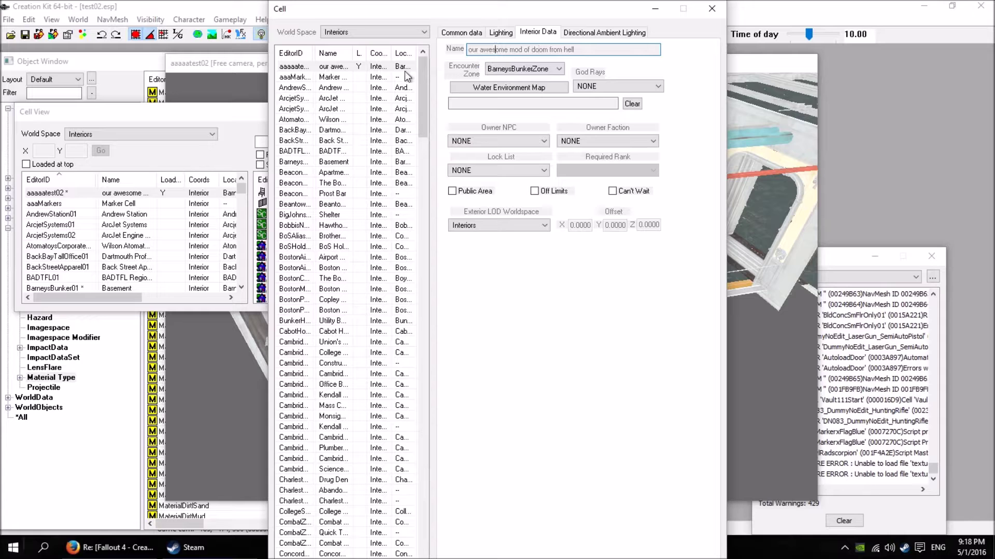
pyautogui.click(301, 77)
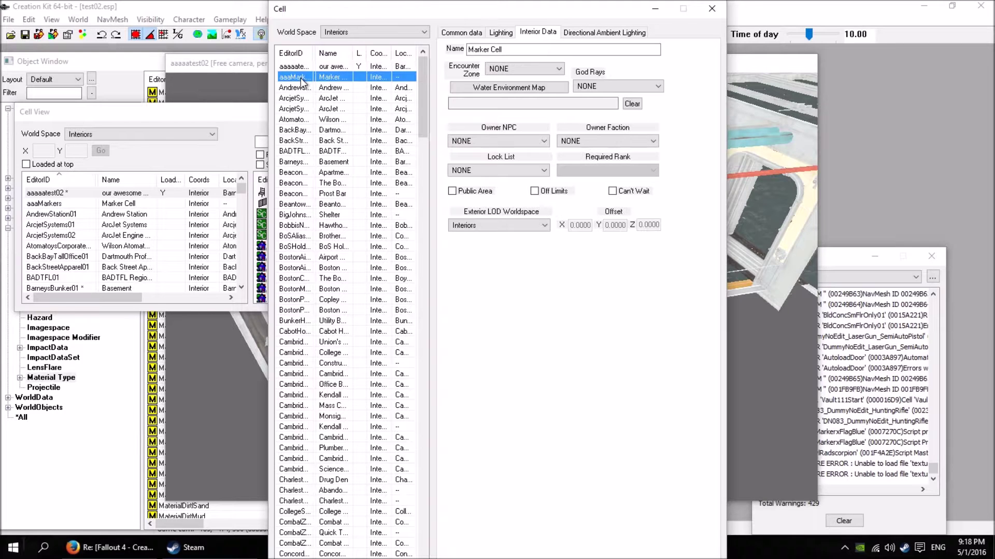
pyautogui.click(298, 67)
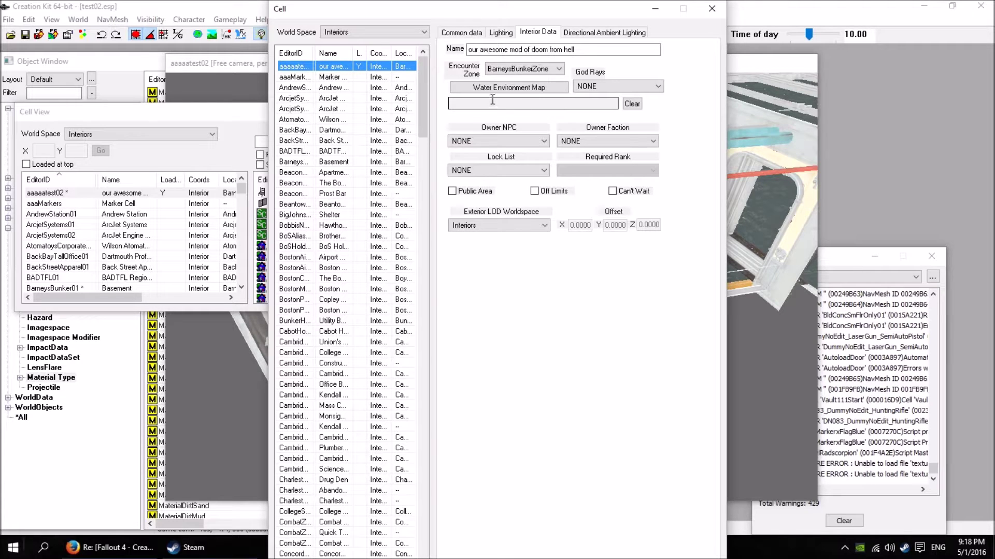
pyautogui.click(303, 80)
pyautogui.click(302, 67)
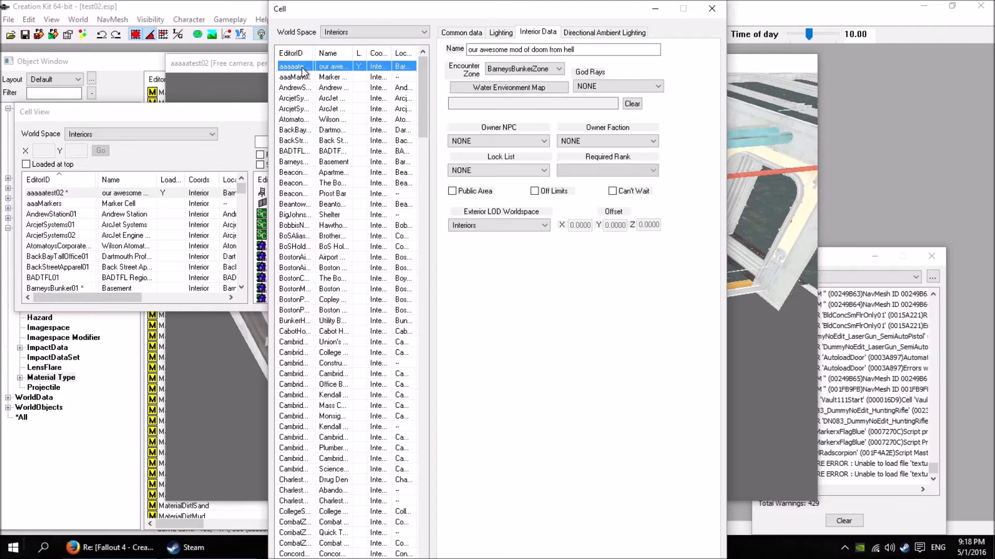
# - Show the lighting settings of aaaaatest02 and move the Cell window aside to make room for a reference image
pyautogui.click(498, 33)
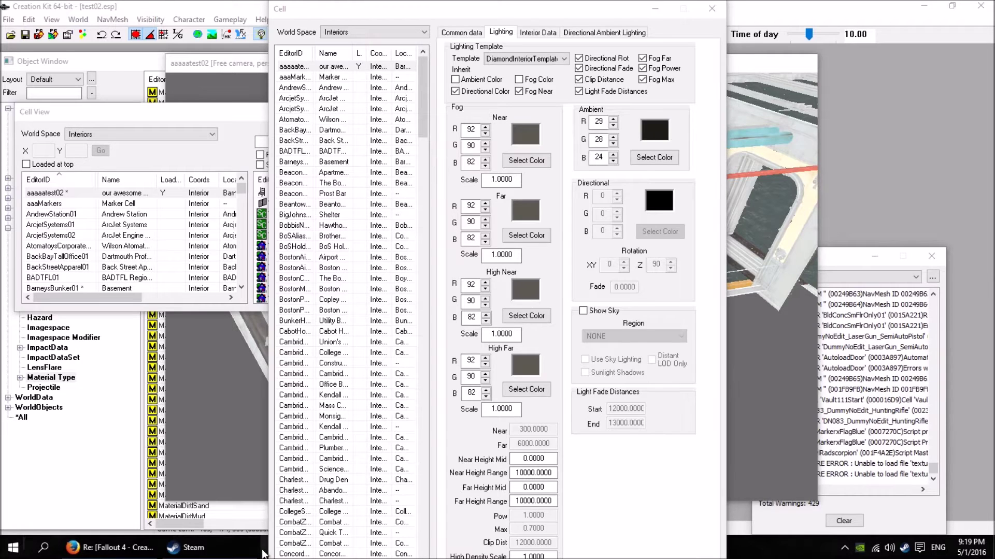
pyautogui.press('super+e')
pyautogui.hotkey('alt', 'F4')
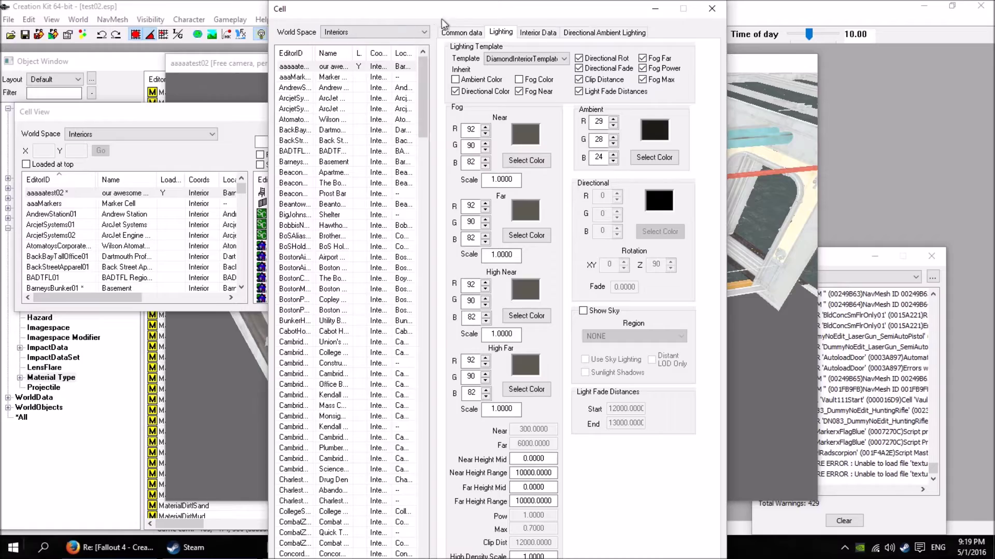
pyautogui.moveTo(442, 19); pyautogui.dragTo(219, 43)
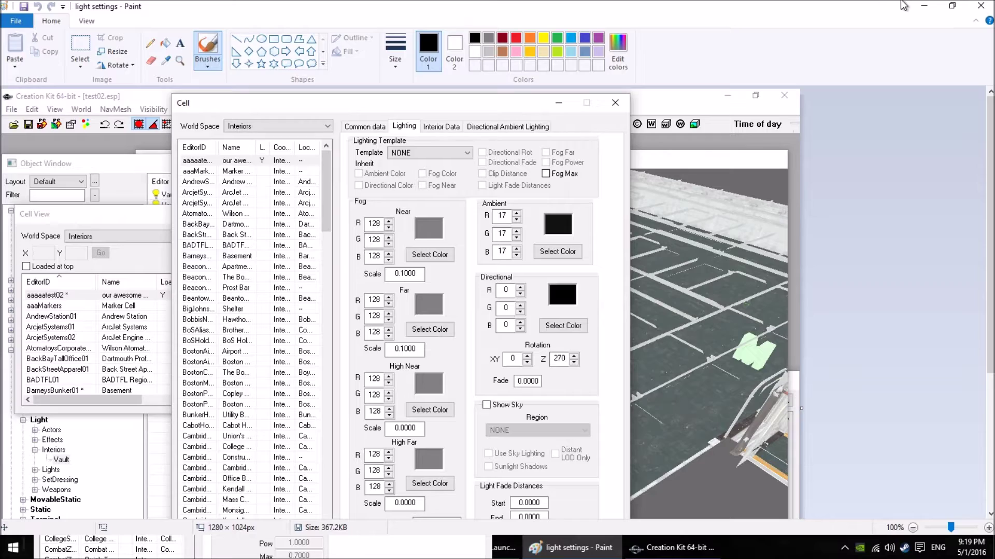
# - Switch to the light settings image in Paint and arrange its window beside the cell's lighting settings for comparison
pyautogui.click(951, 6)
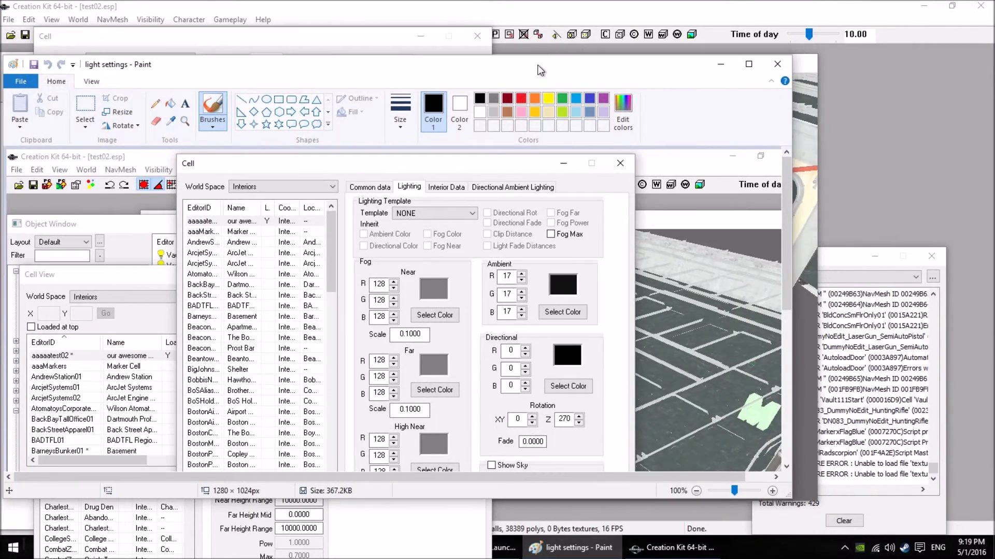
pyautogui.moveTo(537, 65)
pyautogui.mouseDown()
pyautogui.moveTo(687, 16)
pyautogui.moveTo(670, 24)
pyautogui.mouseUp()
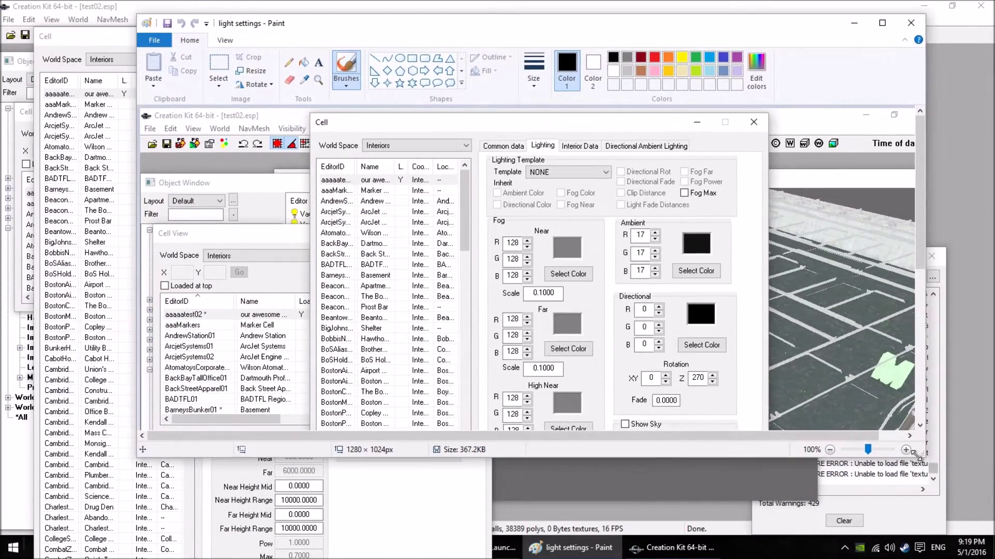
pyautogui.moveTo(924, 457)
pyautogui.mouseDown()
pyautogui.moveTo(888, 536)
pyautogui.moveTo(810, 534)
pyautogui.mouseUp()
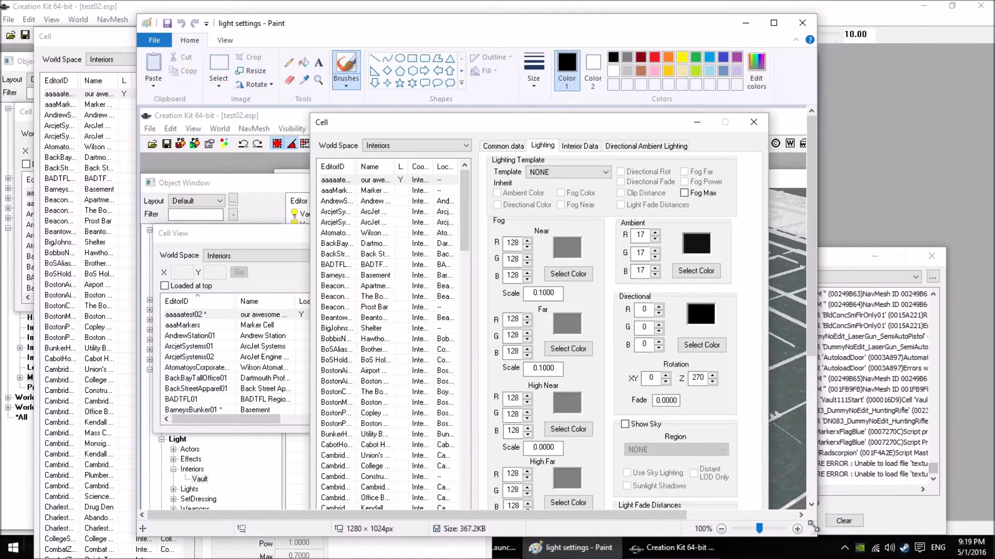
pyautogui.moveTo(813, 306); pyautogui.dragTo(812, 319)
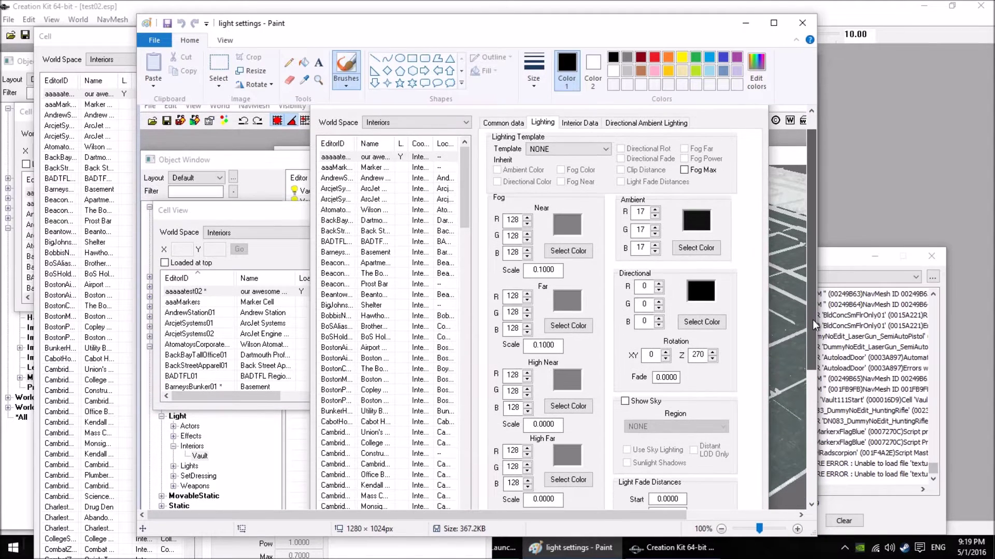
pyautogui.moveTo(515, 23); pyautogui.dragTo(747, 5)
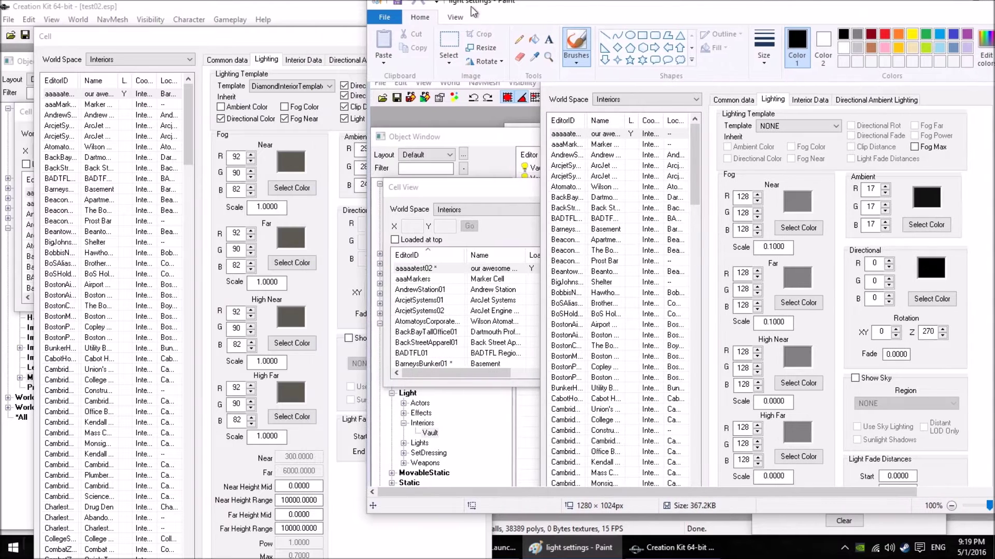
# - Back in the Creation Kit, set the lighting template of aaaaatest02 to NONE
pyautogui.click(337, 40)
pyautogui.click(290, 86)
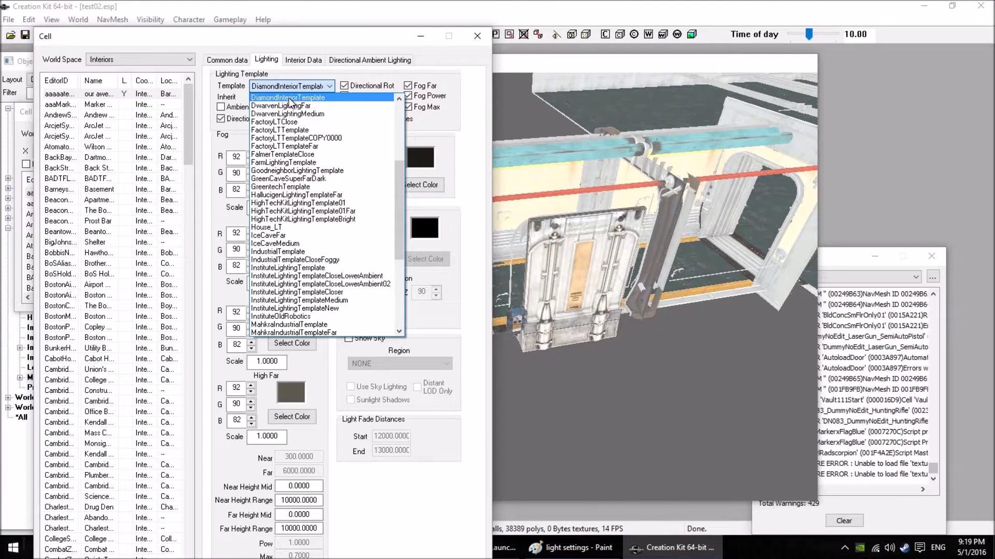
pyautogui.scroll(6, 305, 142)
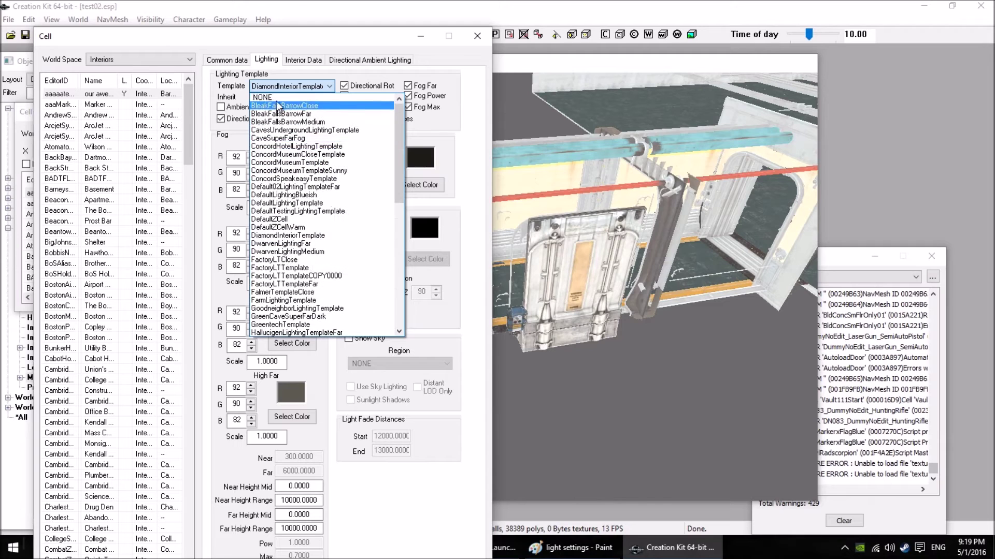
pyautogui.click(277, 98)
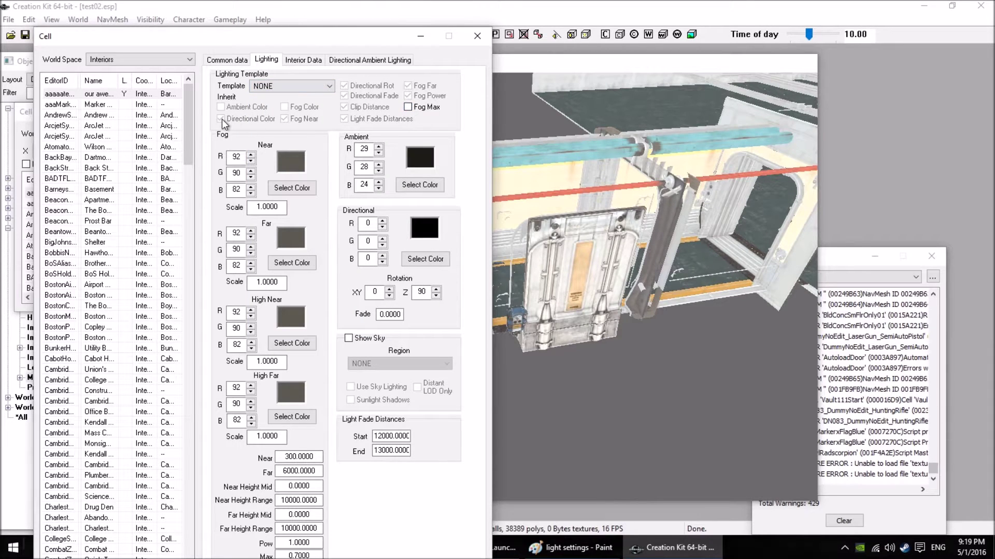
pyautogui.click(303, 60)
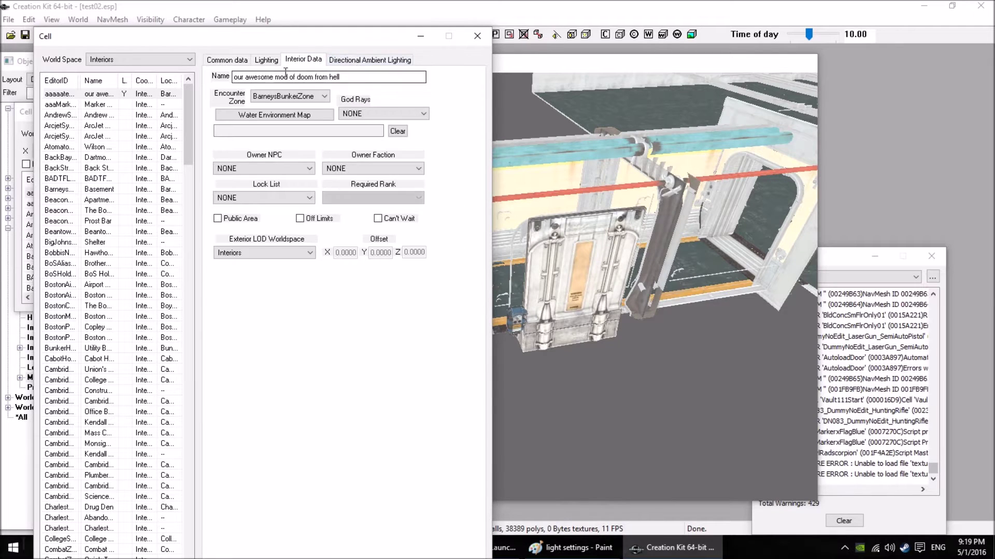
pyautogui.click(266, 60)
pyautogui.click(310, 85)
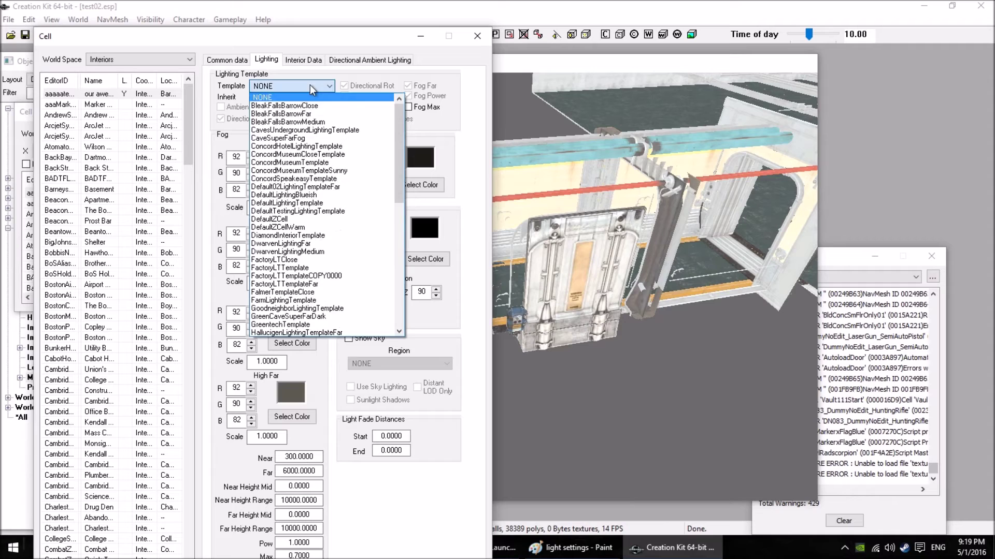
pyautogui.click(310, 85)
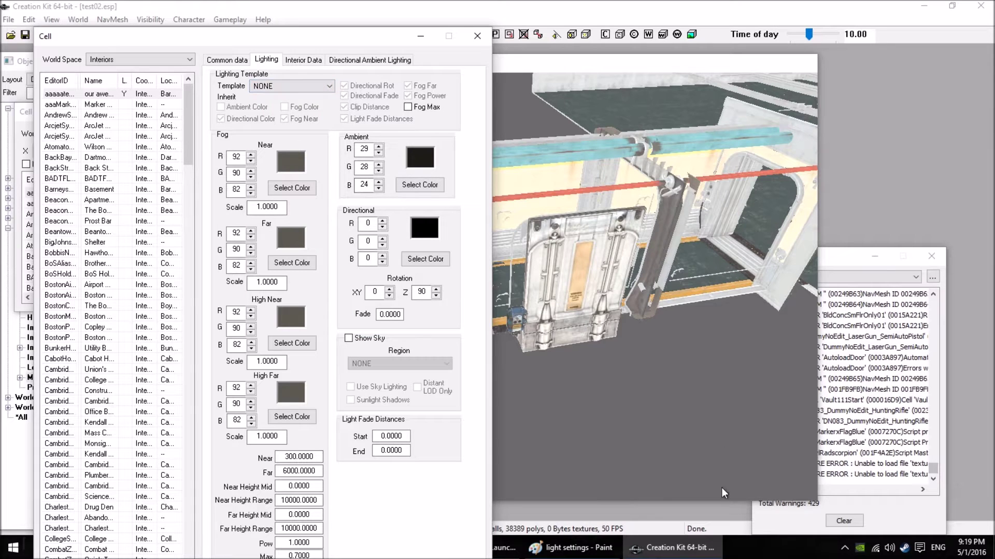
# - Consult the reference image in Paint, set the cell's Near fog scale to 0.1 and save the cell changes
pyautogui.click(570, 548)
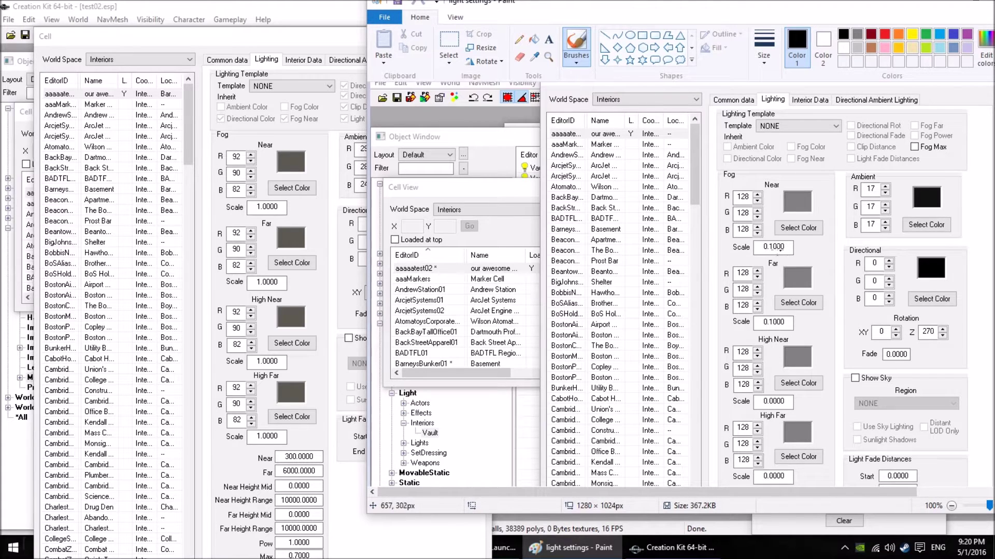
pyautogui.click(284, 49)
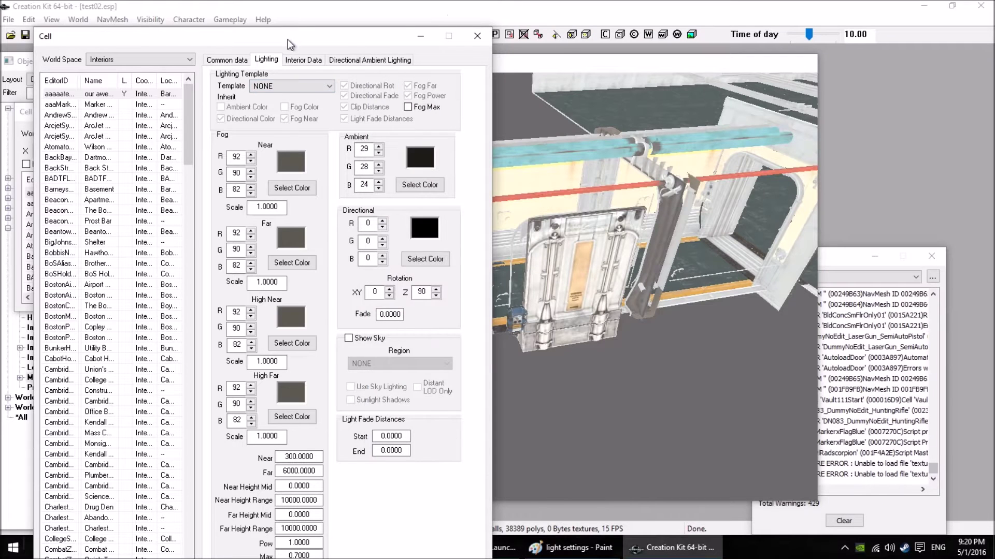
pyautogui.click(256, 206)
pyautogui.write('.1')
pyautogui.press('Return')
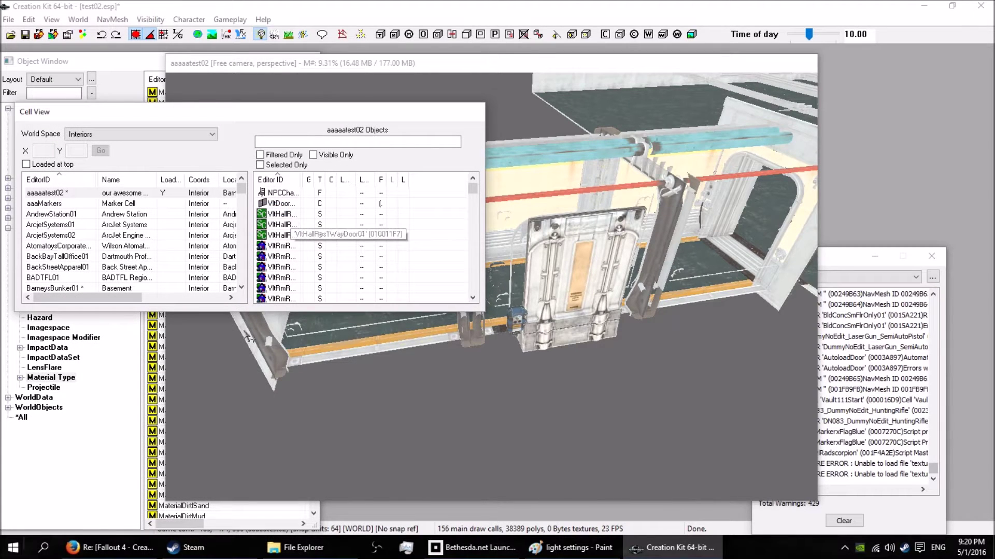
# - Reopen the interior cell aaaaatest02 for editing and show its lighting settings
pyautogui.click(72, 214)
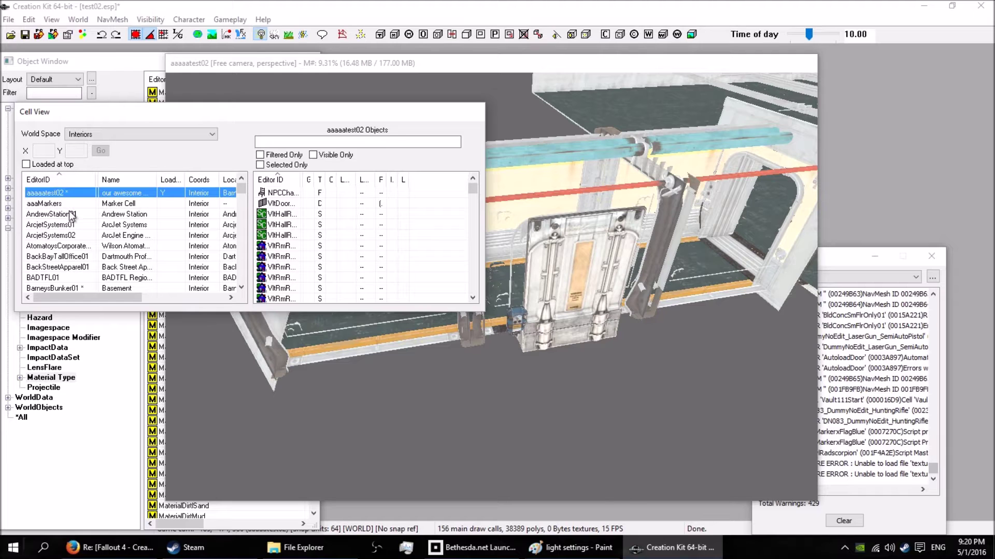
pyautogui.click(67, 194)
pyautogui.rightClick(67, 193)
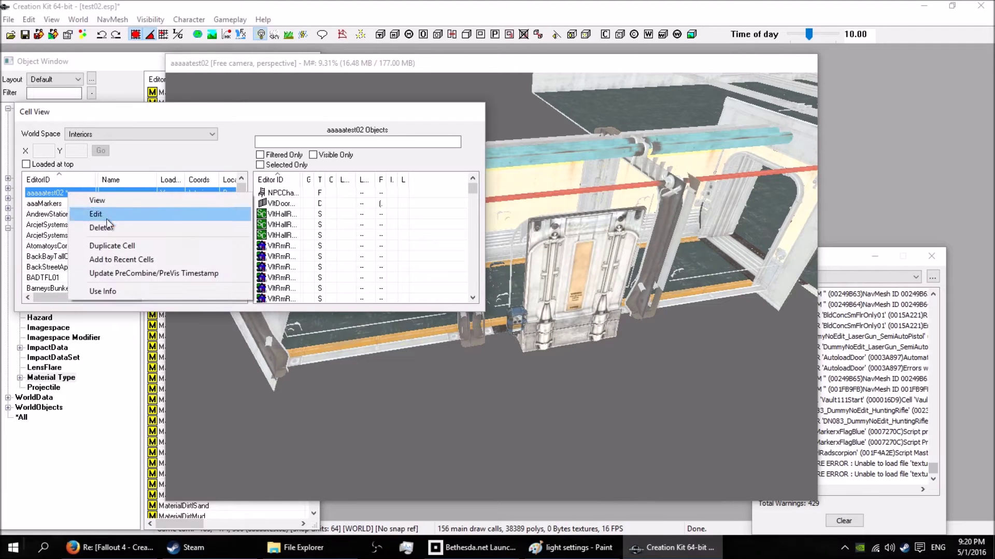
pyautogui.click(104, 214)
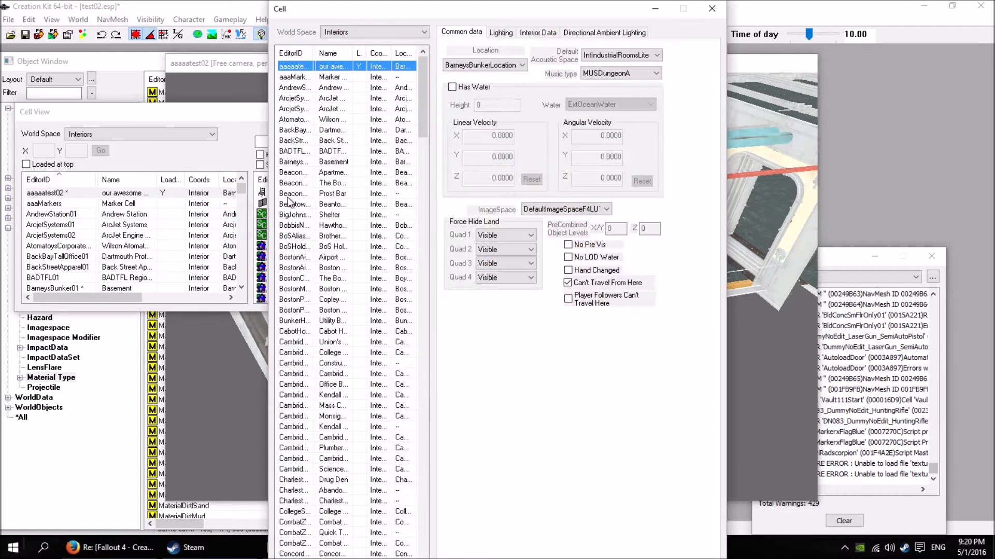
pyautogui.click(313, 78)
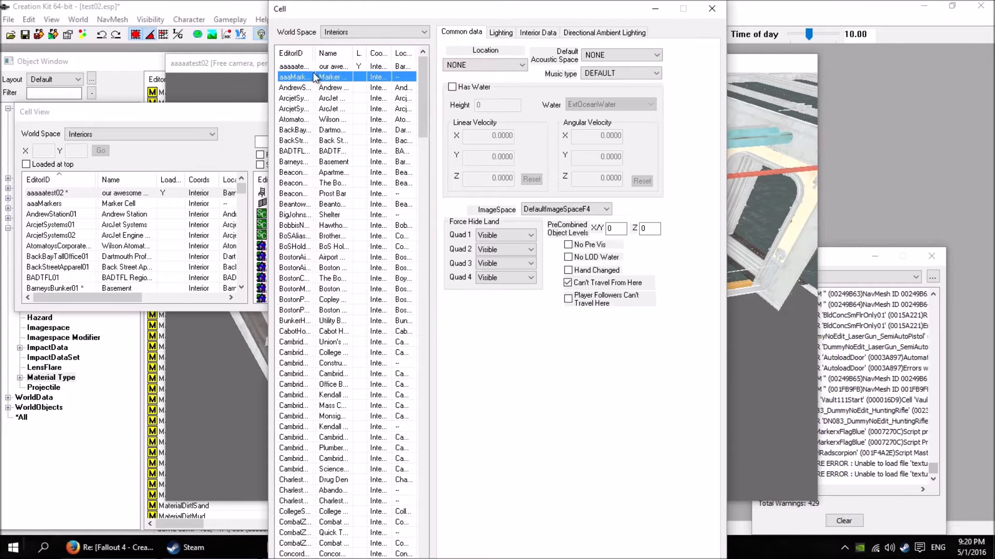
pyautogui.click(304, 67)
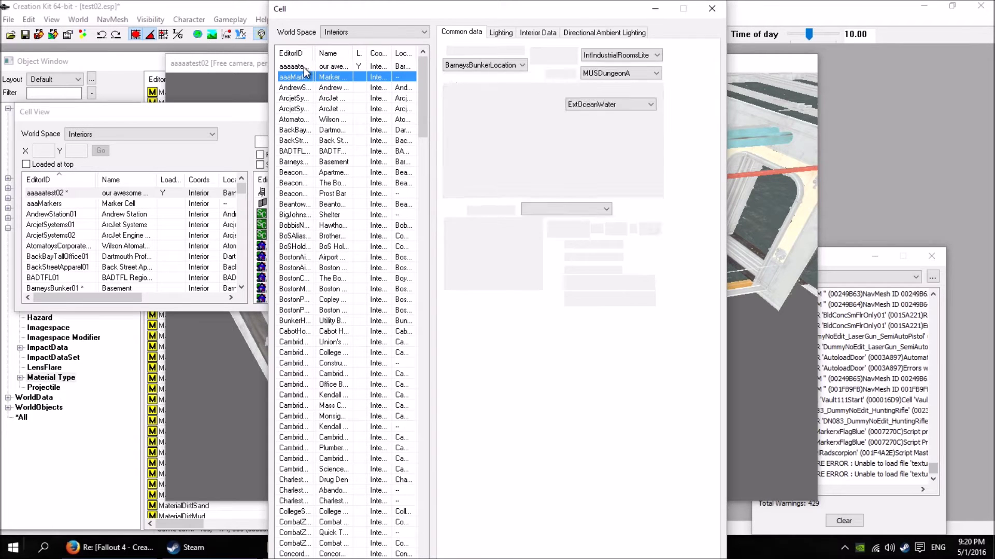
pyautogui.click(502, 32)
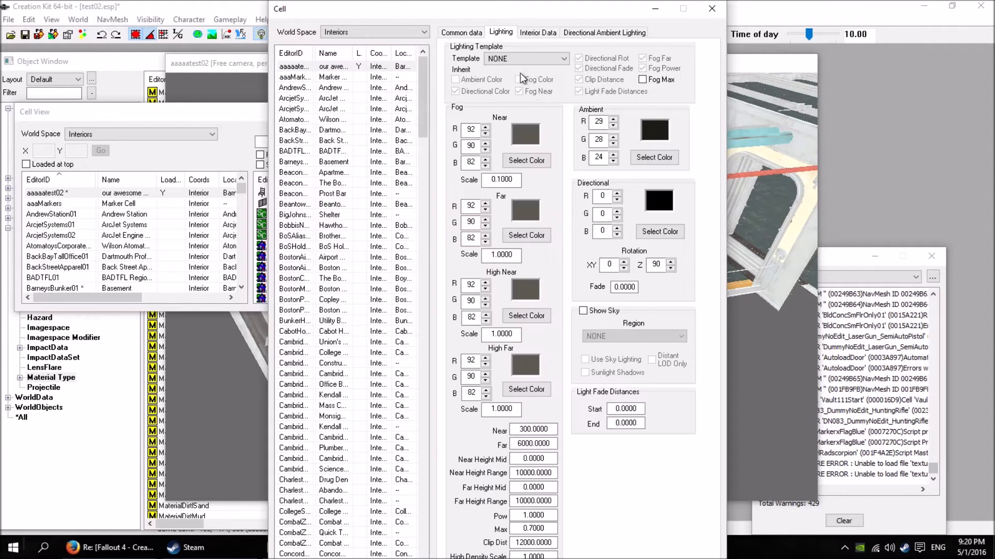
# - Set the Far, High Near and High Far fog scales of aaaaatest02 to 0.1
pyautogui.click(493, 255)
pyautogui.press('BackSpace')
pyautogui.click(491, 334)
pyautogui.press('Delete')
pyautogui.write('1')
pyautogui.click(490, 409)
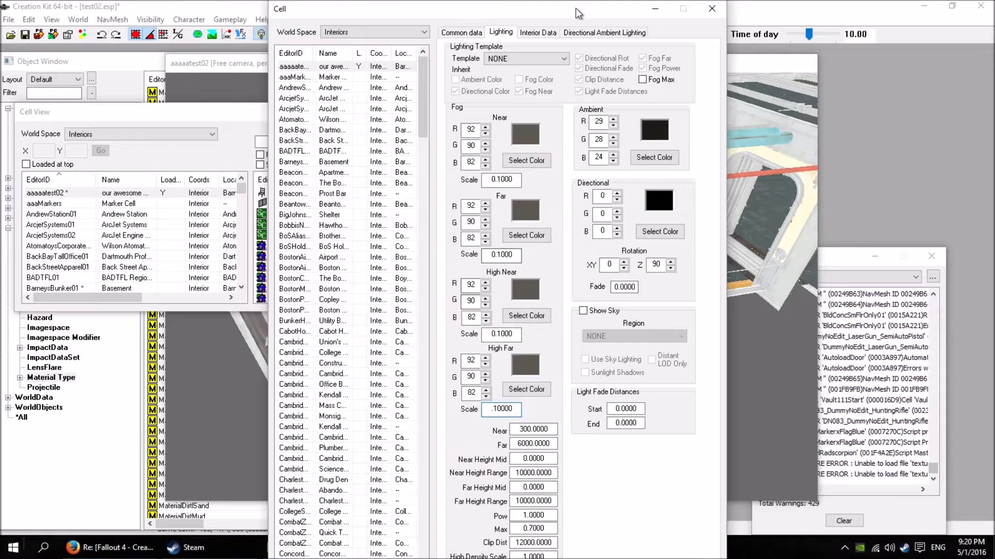
# - Bring up the light settings image in Paint and rearrange the Cell and render windows to compare both sets of lighting values
pyautogui.moveTo(576, 8)
pyautogui.mouseDown()
pyautogui.moveTo(365, 13)
pyautogui.moveTo(386, 10)
pyautogui.moveTo(375, 9)
pyautogui.mouseUp()
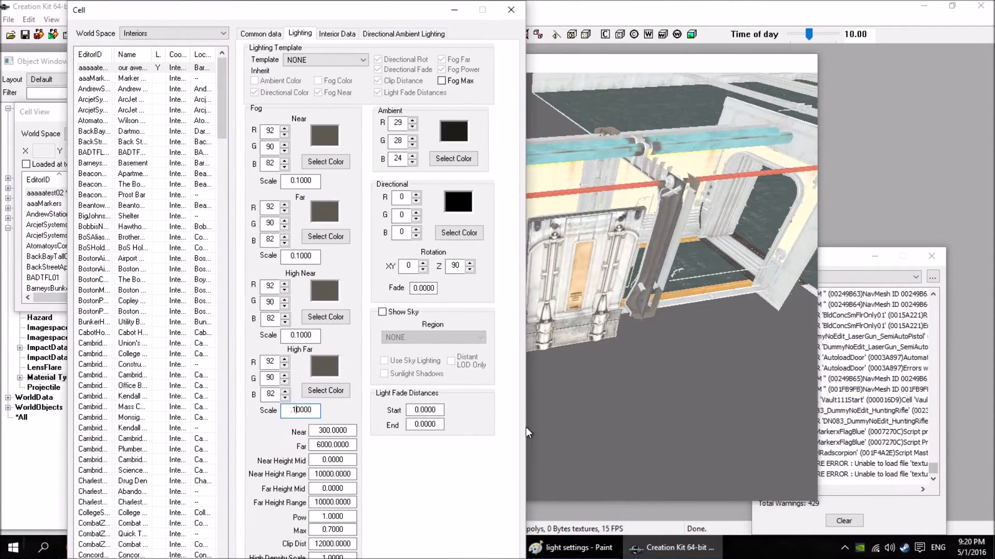
pyautogui.click(573, 549)
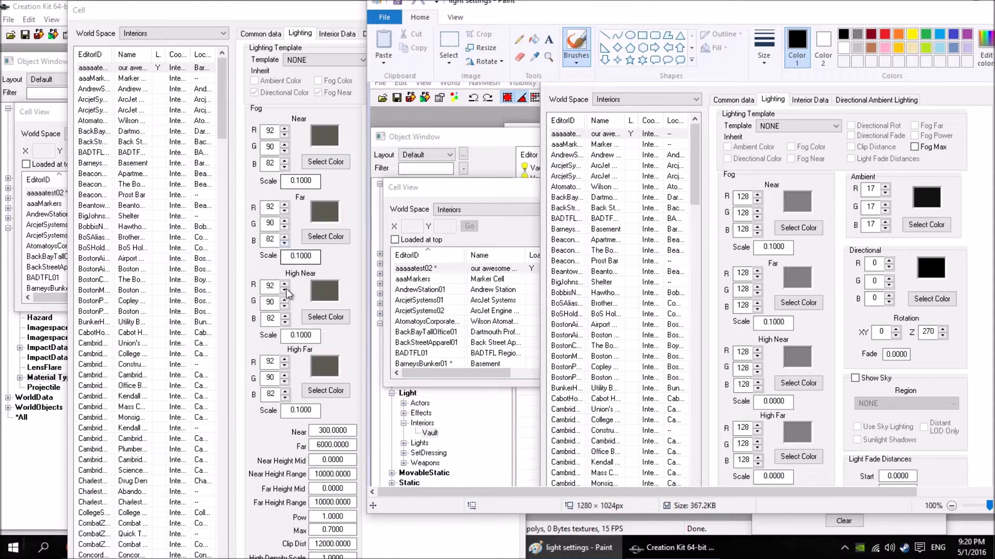
pyautogui.moveTo(333, 11); pyautogui.dragTo(268, 16)
pyautogui.click(334, 146)
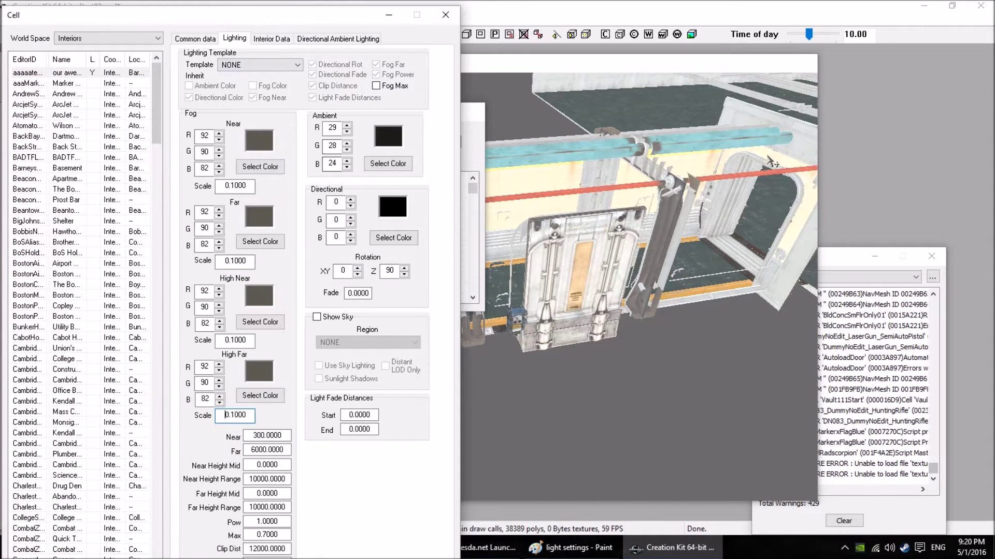
pyautogui.moveTo(625, 67); pyautogui.dragTo(768, 55)
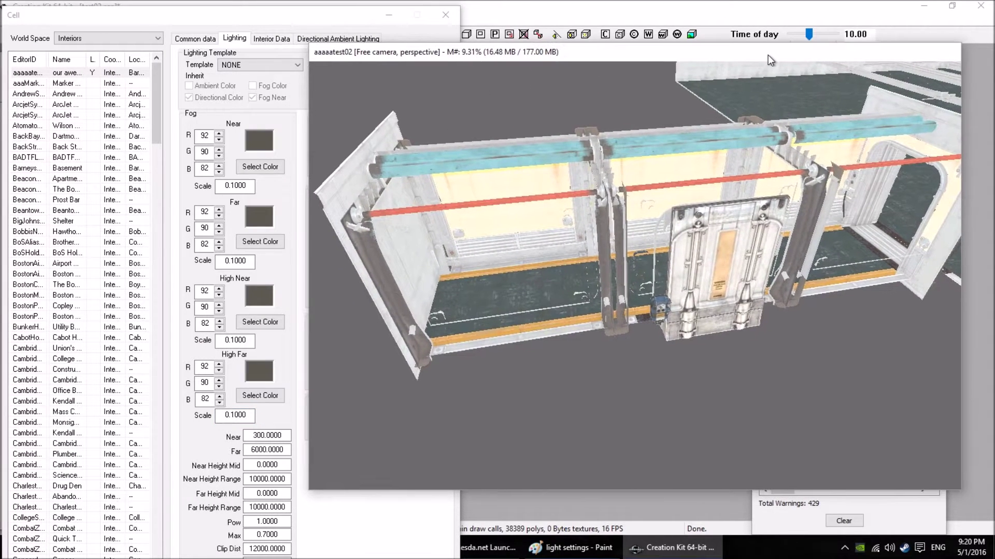
pyautogui.click(317, 19)
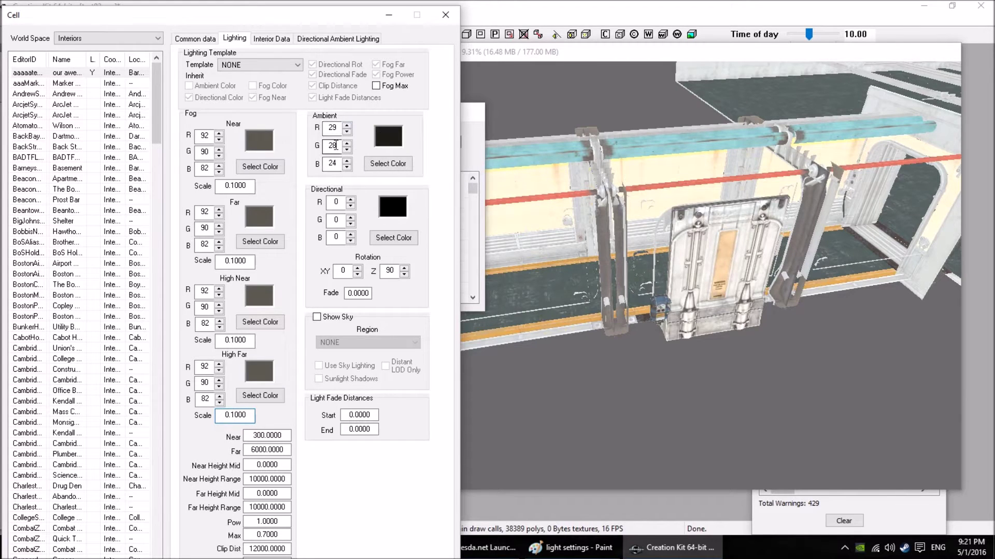
pyautogui.click(668, 545)
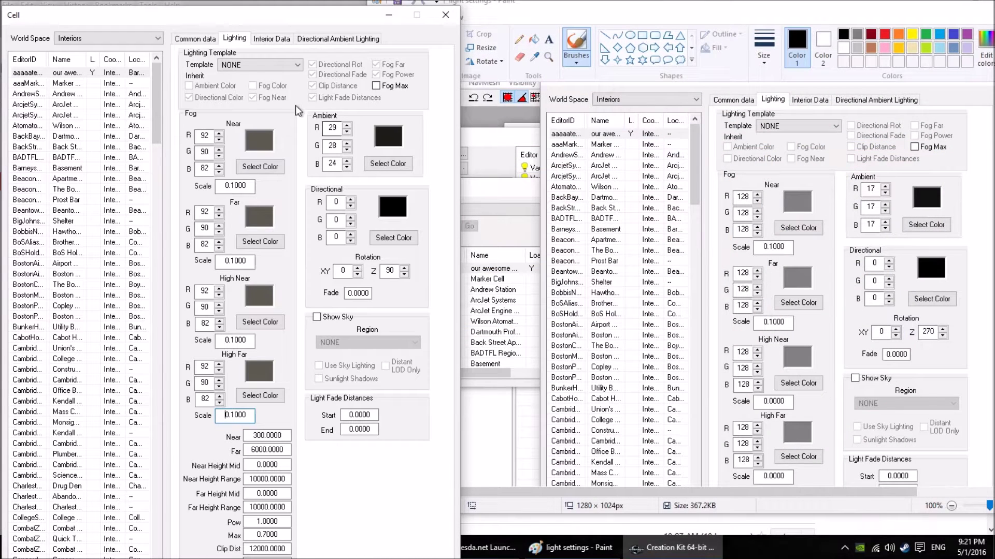
# - Set the cell's ambient color to a dark gray of RGB 17, 17, 17, matching the reference image
pyautogui.click(383, 163)
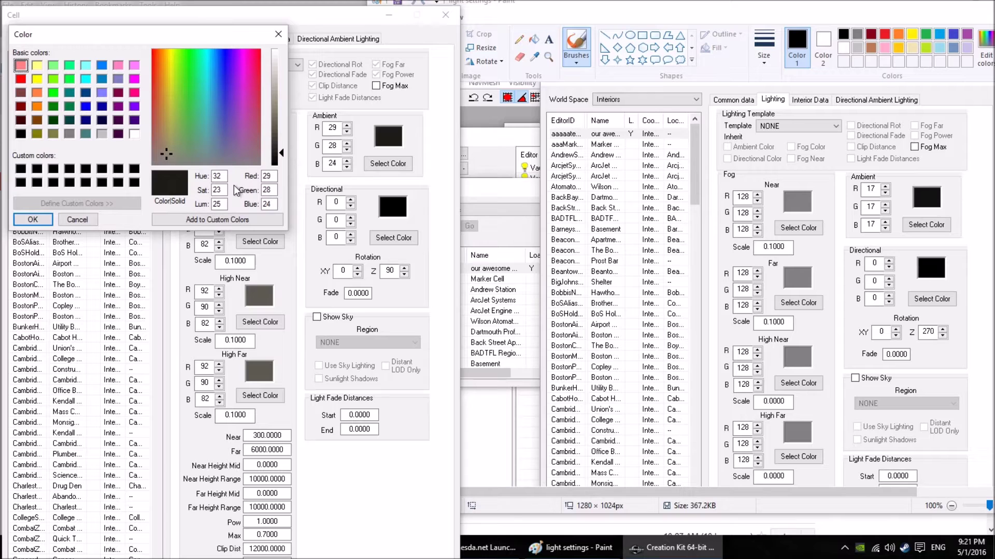
pyautogui.click(20, 134)
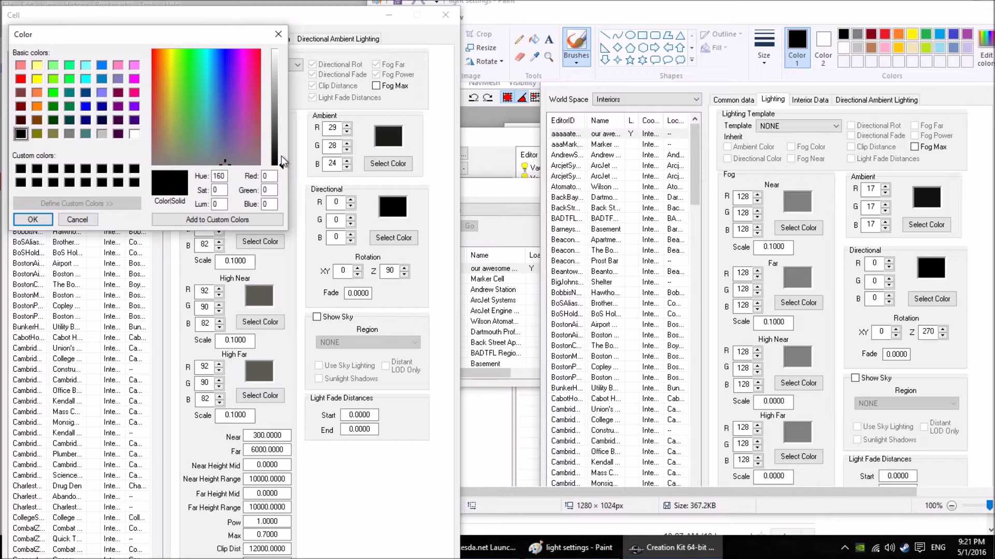
pyautogui.moveTo(282, 161); pyautogui.dragTo(282, 159)
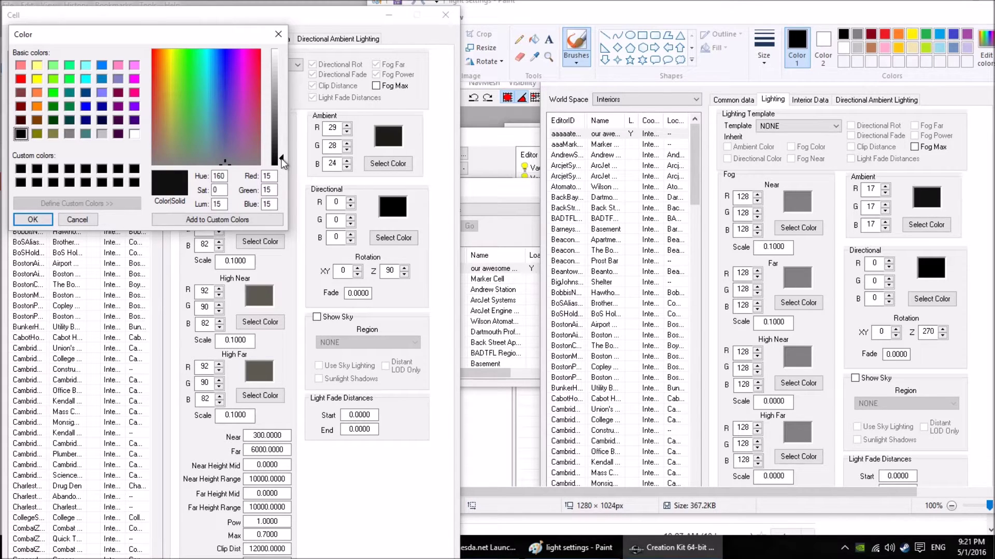
pyautogui.click(32, 220)
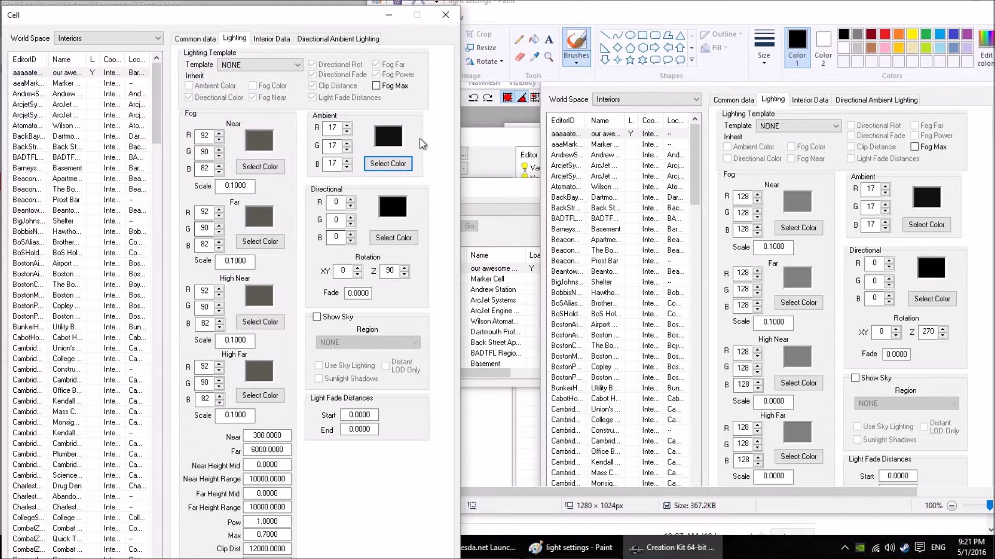
# - Move the Cell and Paint windows apart and derive the cell's directional ambient lighting colors from its ambient color
pyautogui.moveTo(330, 16); pyautogui.dragTo(508, 4)
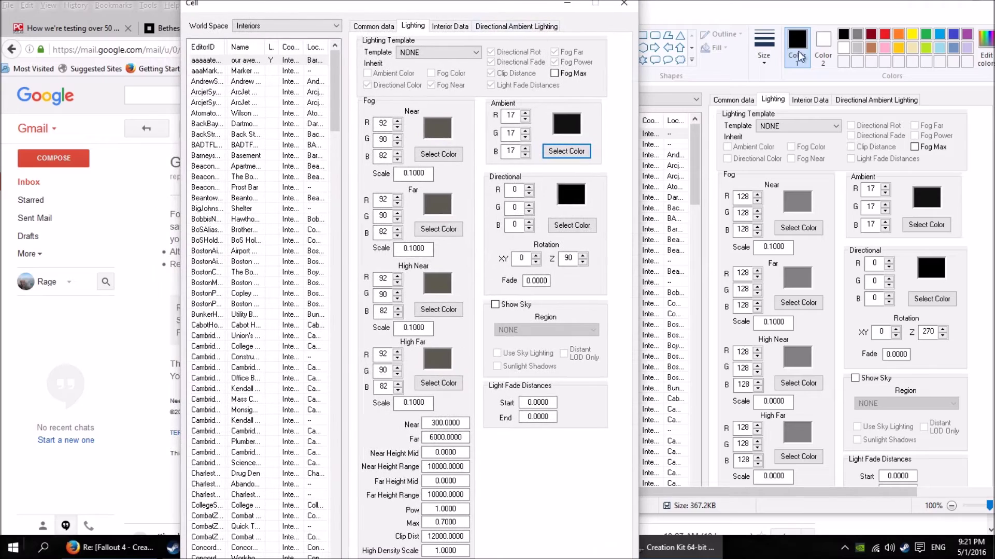
pyautogui.click(885, 20)
pyautogui.moveTo(903, 5)
pyautogui.mouseDown()
pyautogui.moveTo(903, 64)
pyautogui.moveTo(832, 326)
pyautogui.mouseUp()
pyautogui.click(518, 28)
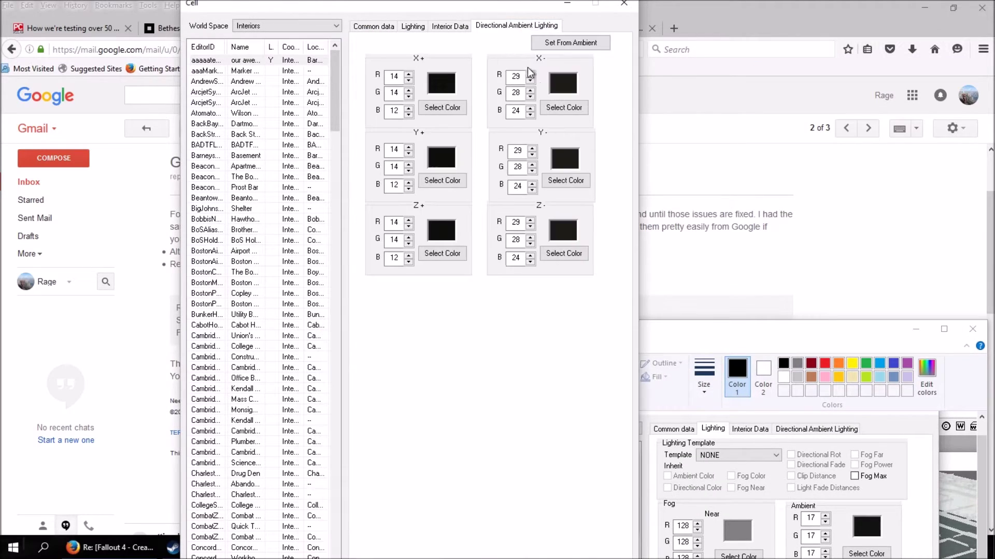
pyautogui.click(572, 44)
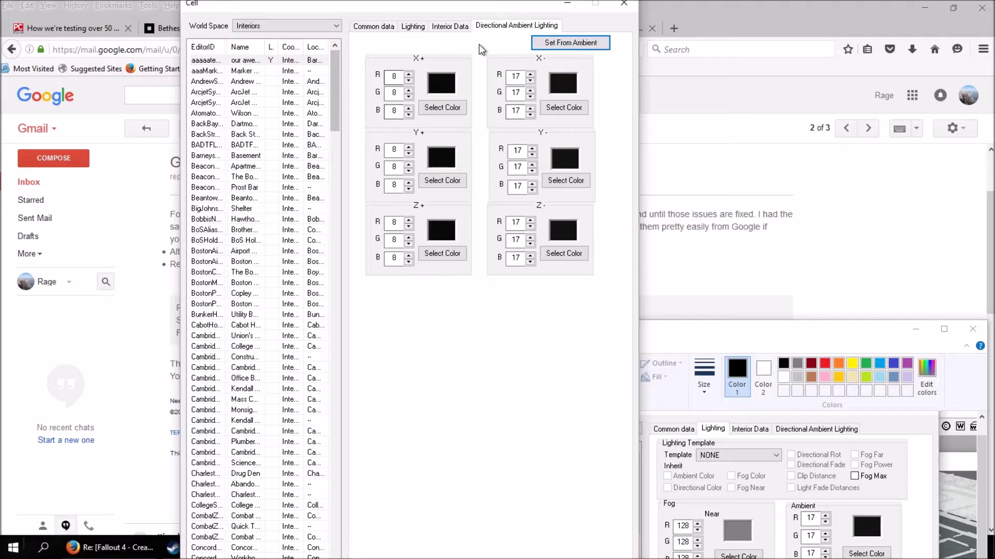
pyautogui.click(414, 28)
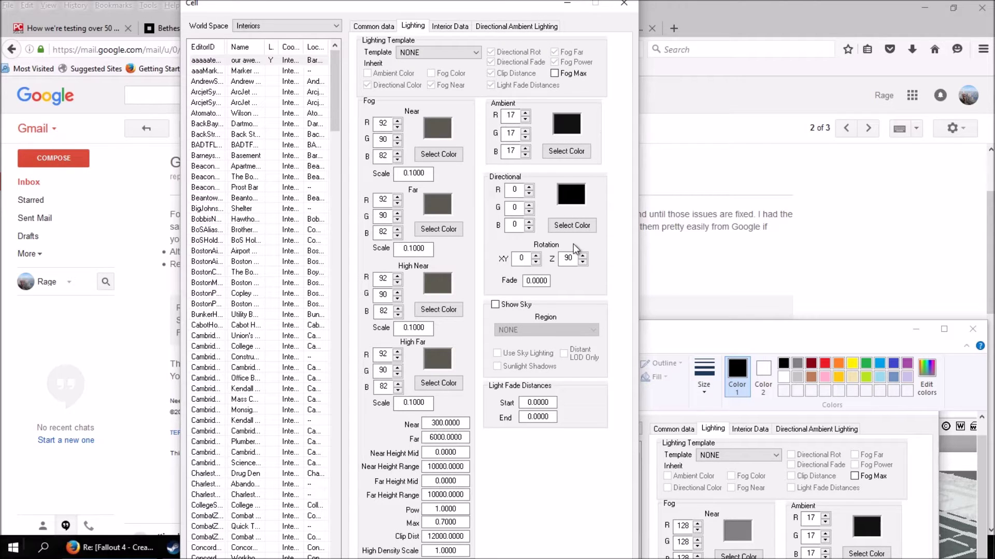
pyautogui.click(507, 26)
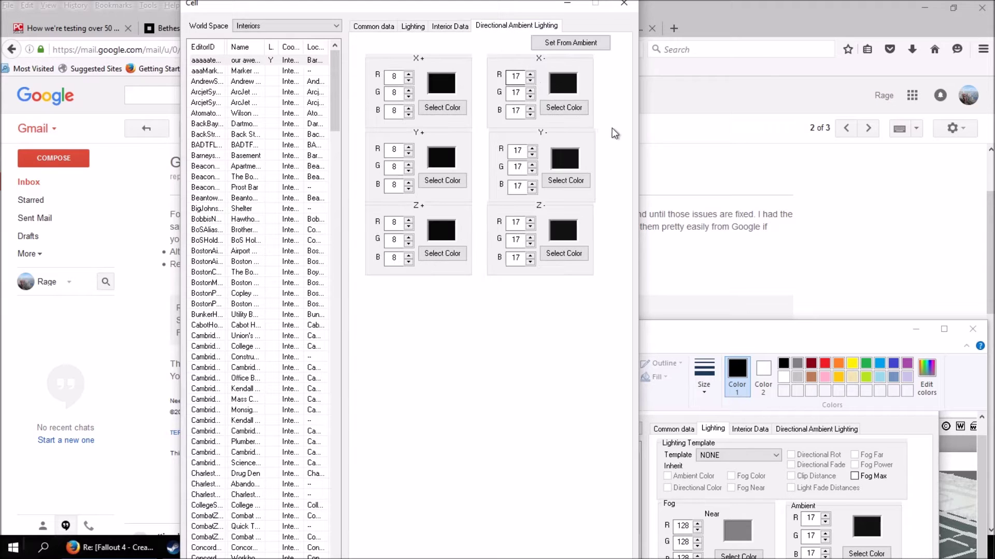
# - In the cell's interior data, set the encounter zone to NONE
pyautogui.click(460, 30)
pyautogui.click(472, 63)
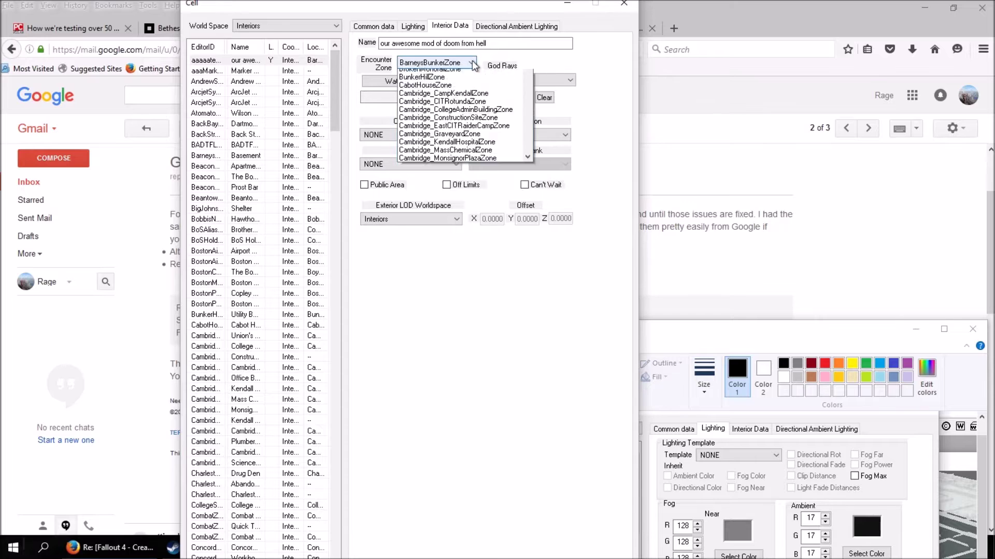
pyautogui.moveTo(529, 103); pyautogui.dragTo(526, 86)
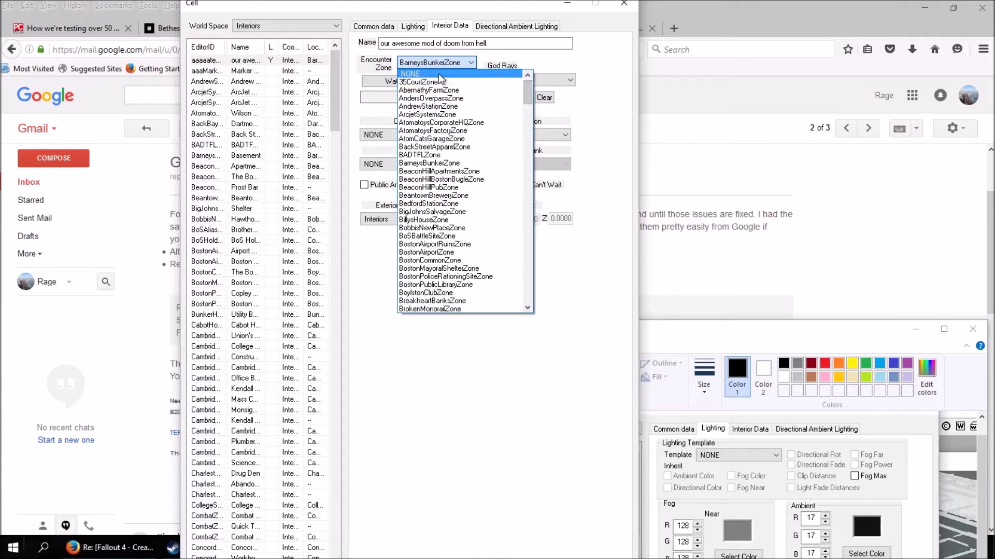
pyautogui.click(438, 74)
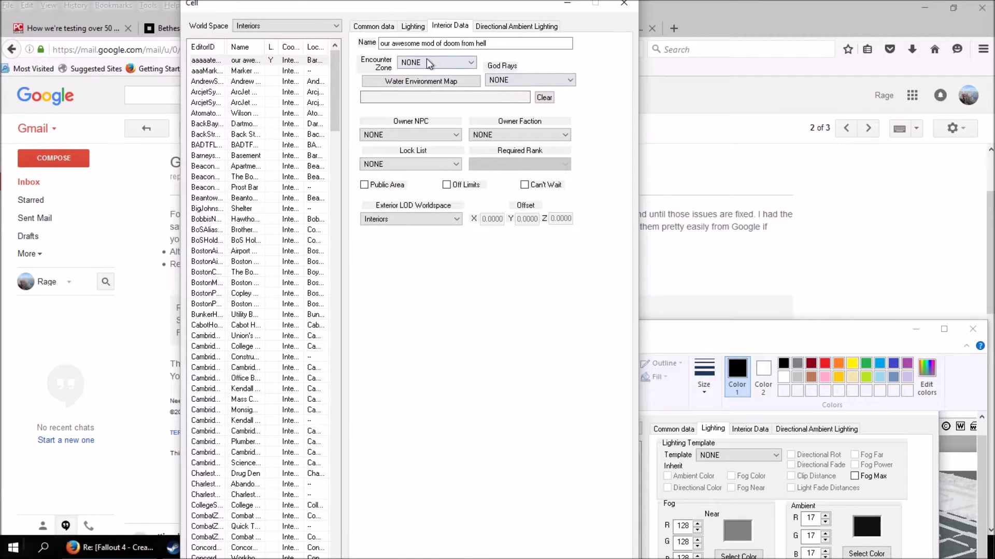
# - In the cell's common data, set the location to NONE
pyautogui.click(409, 30)
pyautogui.click(377, 29)
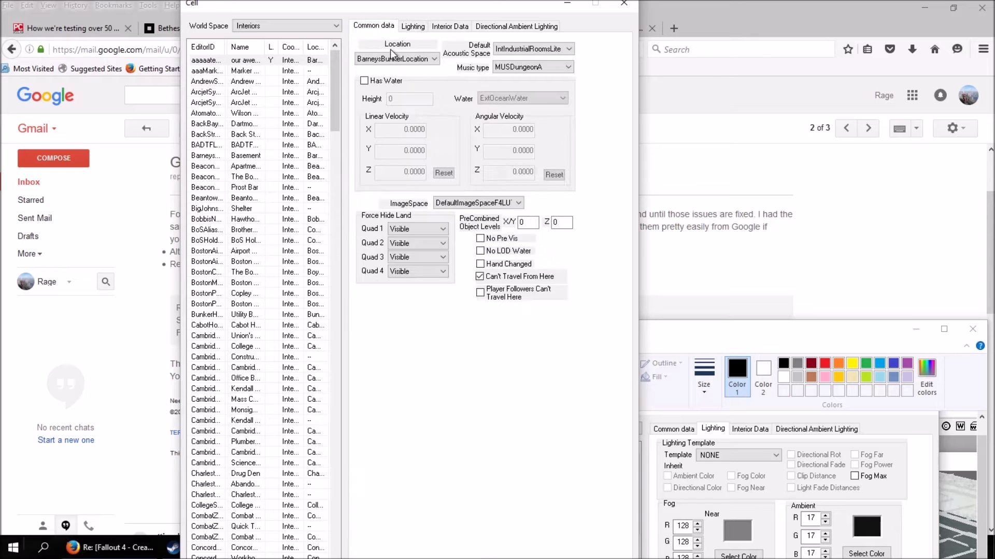
pyautogui.click(434, 59)
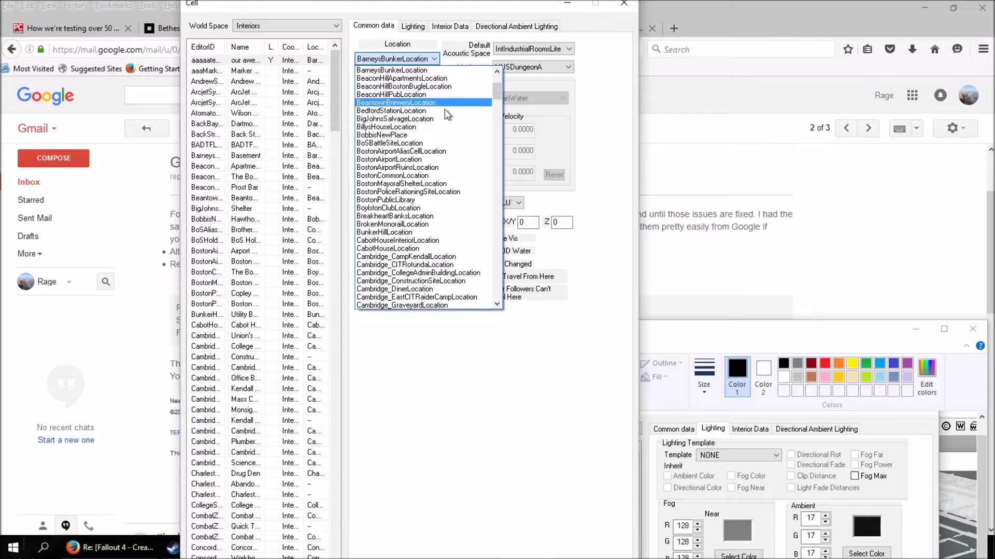
pyautogui.scroll(4, 414, 94)
pyautogui.click(394, 70)
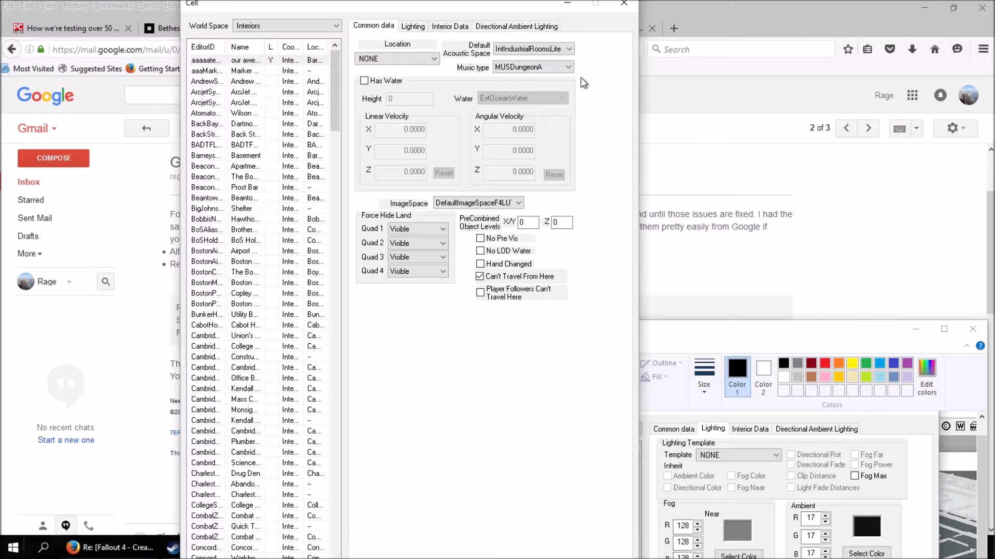
# - Show the cell's lighting settings again and reposition the Cell window so its title bar is fully visible
pyautogui.click(415, 25)
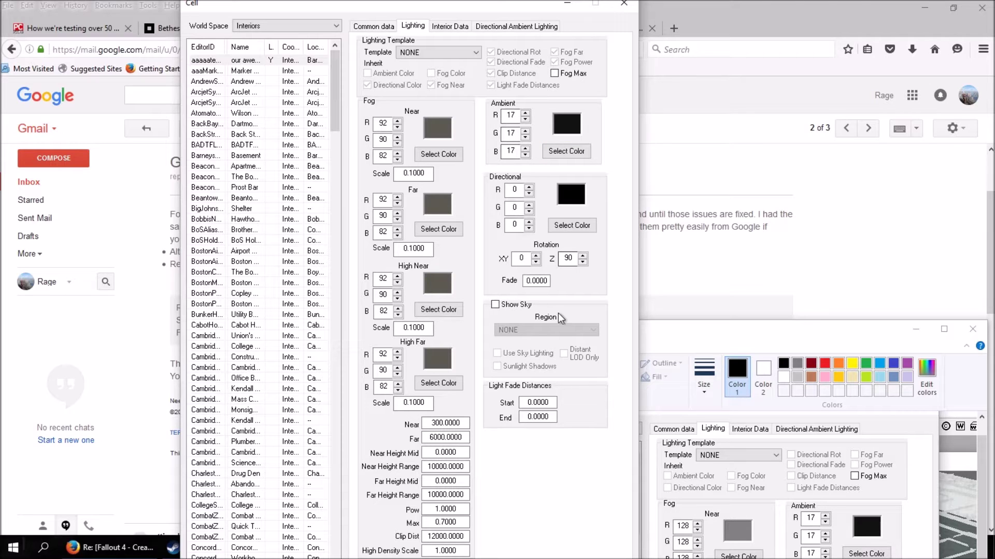
pyautogui.moveTo(520, 10)
pyautogui.mouseDown()
pyautogui.moveTo(462, 29)
pyautogui.moveTo(511, 7)
pyautogui.mouseUp()
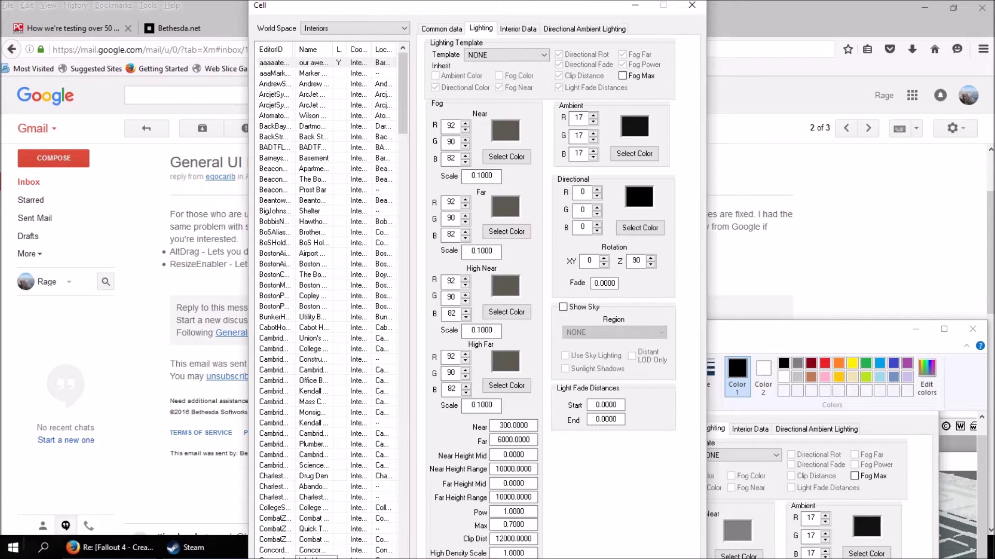
pyautogui.moveTo(481, 11); pyautogui.dragTo(562, 22)
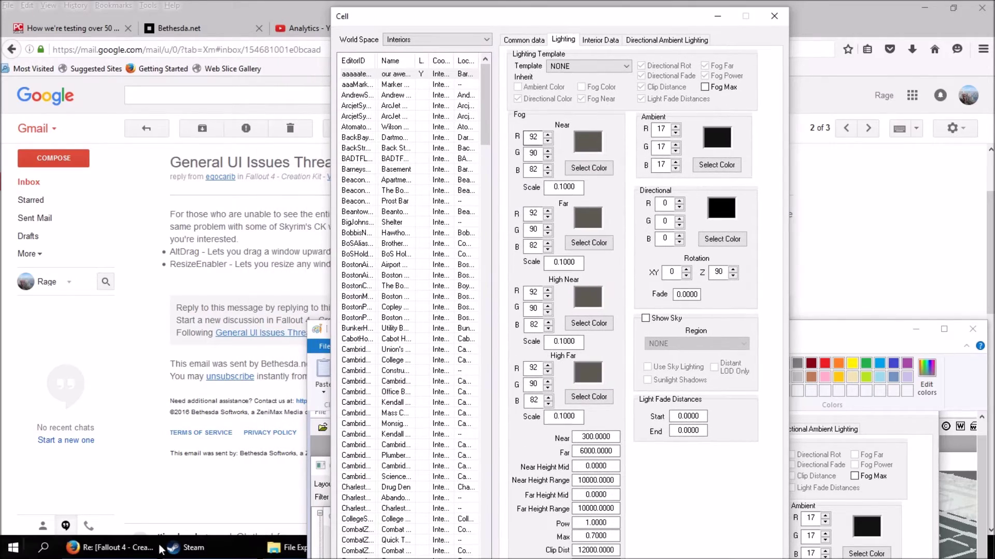
# - Switch to Gmail in Firefox and read the General UI Issues Thread message about the AltDrag and ResizeEnabler utilities
pyautogui.click(118, 551)
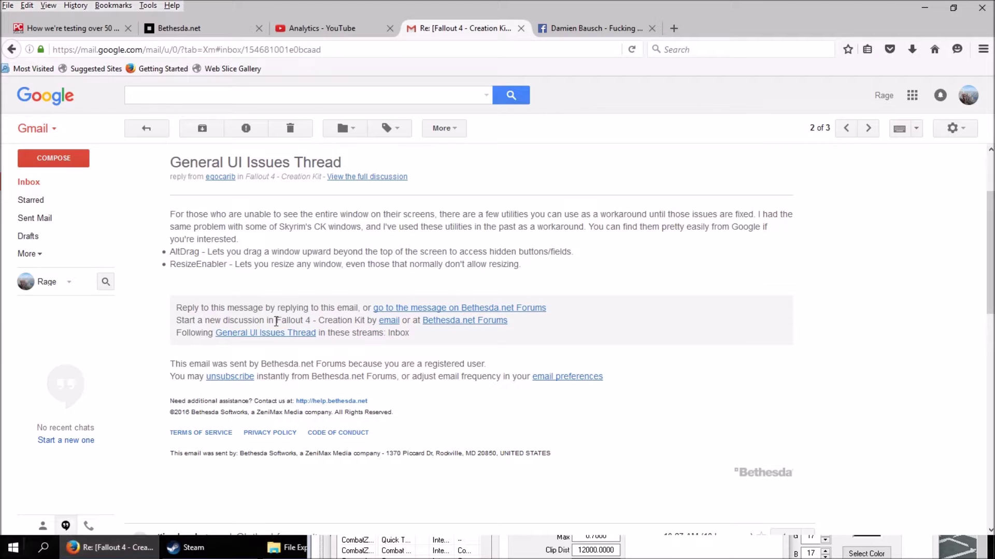
pyautogui.scroll(4, 320, 310)
pyautogui.scroll(-3, 314, 321)
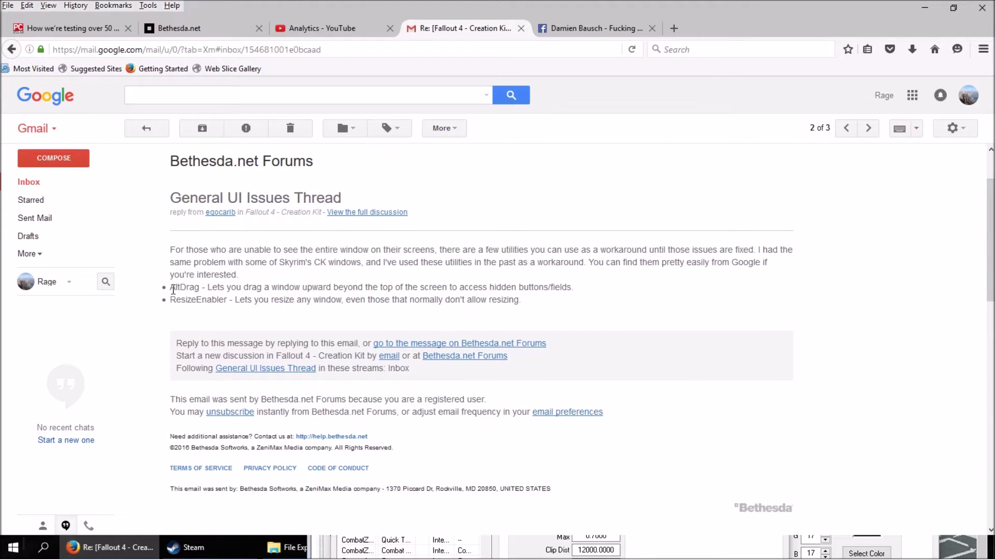
pyautogui.moveTo(172, 287); pyautogui.dragTo(195, 287)
pyautogui.scroll(3, 262, 274)
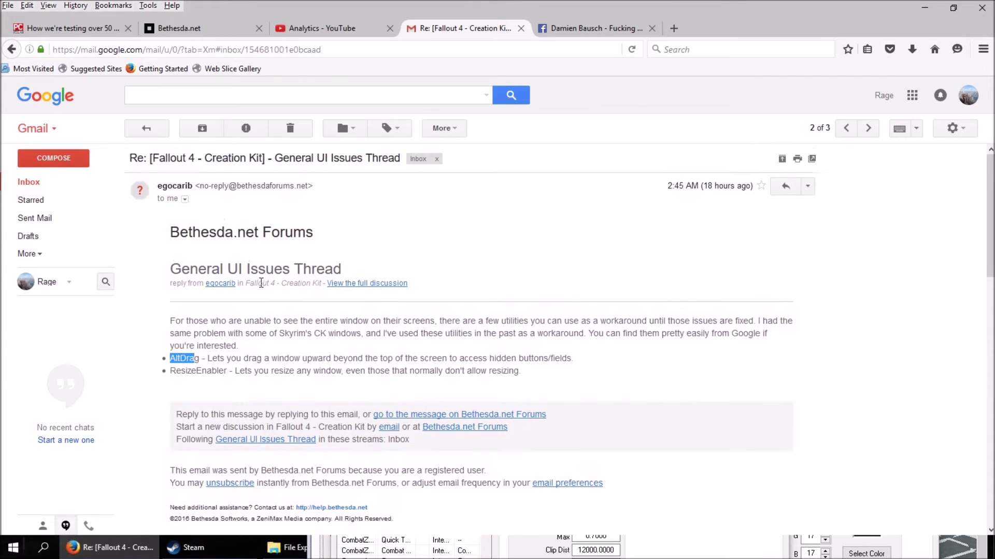
pyautogui.click(402, 228)
pyautogui.scroll(-1, 455, 246)
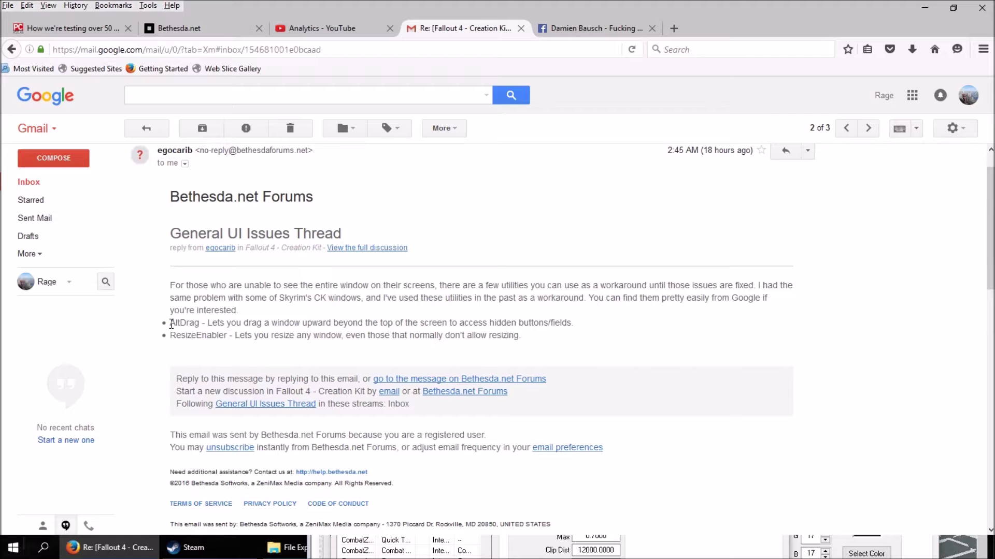
# - Highlight the AltDrag and ResizeEnabler entries in the General UI Issues Thread message, ending with the full ResizeEnabler line
pyautogui.moveTo(172, 325); pyautogui.dragTo(199, 324)
pyautogui.moveTo(176, 336); pyautogui.dragTo(224, 336)
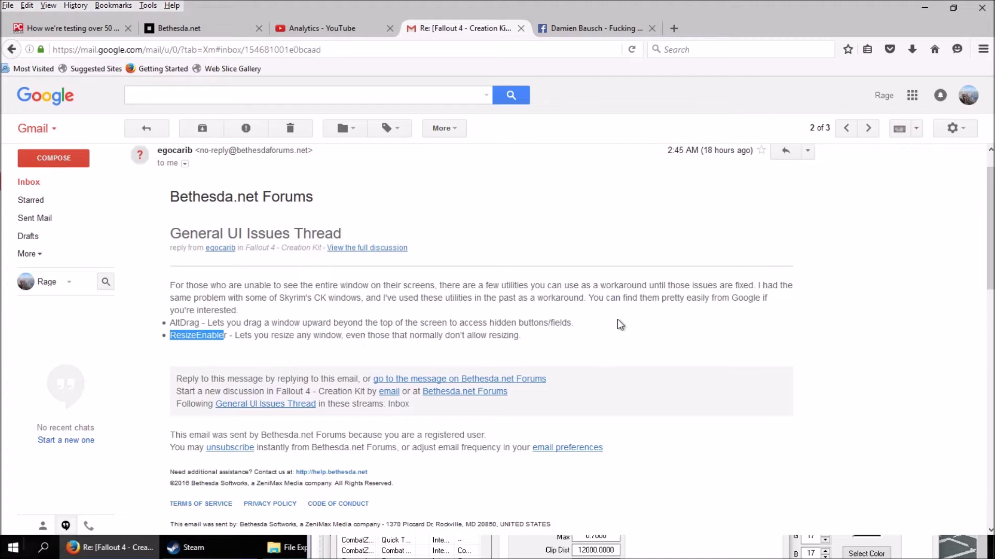
pyautogui.click(563, 341)
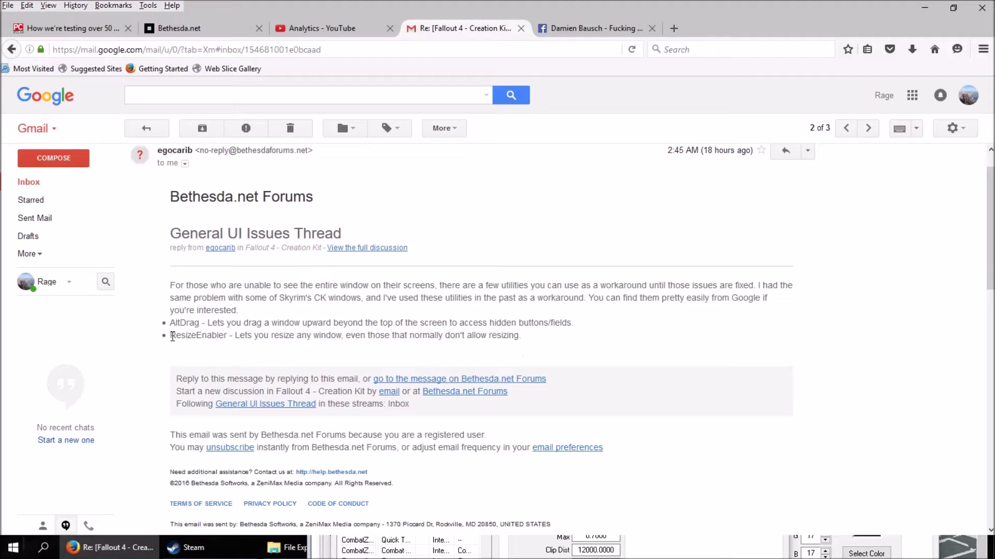
pyautogui.moveTo(172, 337); pyautogui.dragTo(530, 335)
pyautogui.click(560, 344)
pyautogui.moveTo(172, 335); pyautogui.dragTo(520, 337)
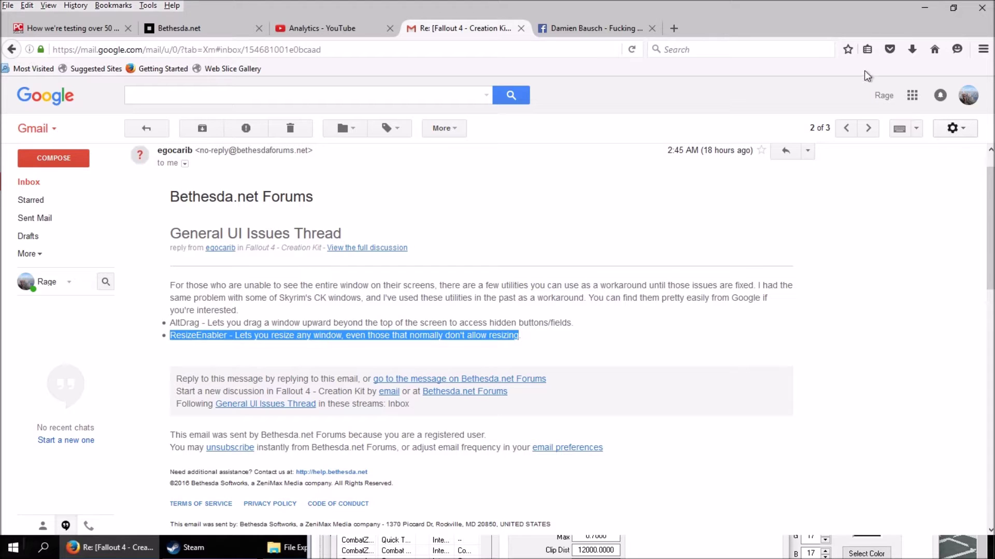
# - Minimize Firefox and close the light settings reference image in Paint
pyautogui.click(931, 9)
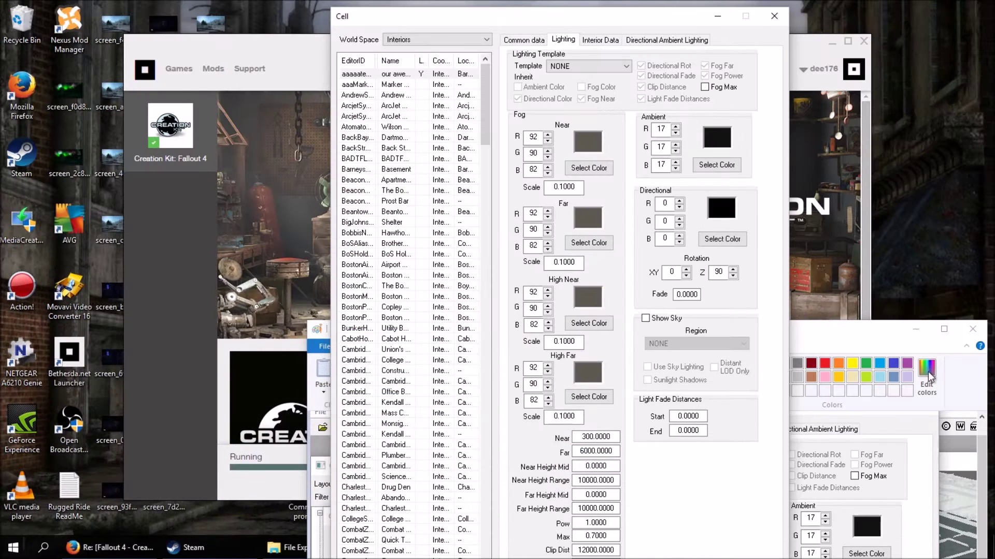
pyautogui.moveTo(891, 332); pyautogui.dragTo(777, 302)
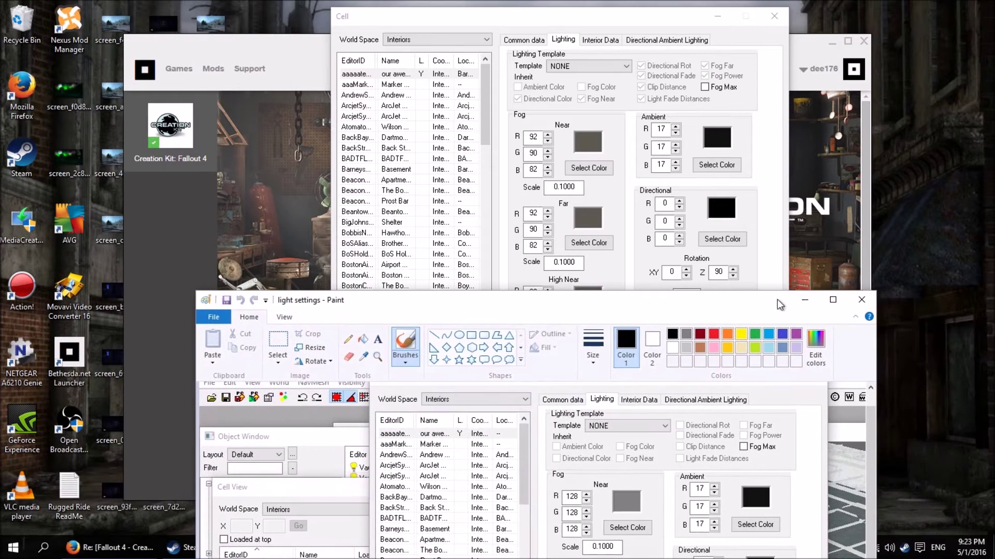
pyautogui.click(860, 300)
# - Set the display resolution to 1280 × 1024 in the NVIDIA Control Panel and keep the new desktop configuration
pyautogui.rightClick(861, 549)
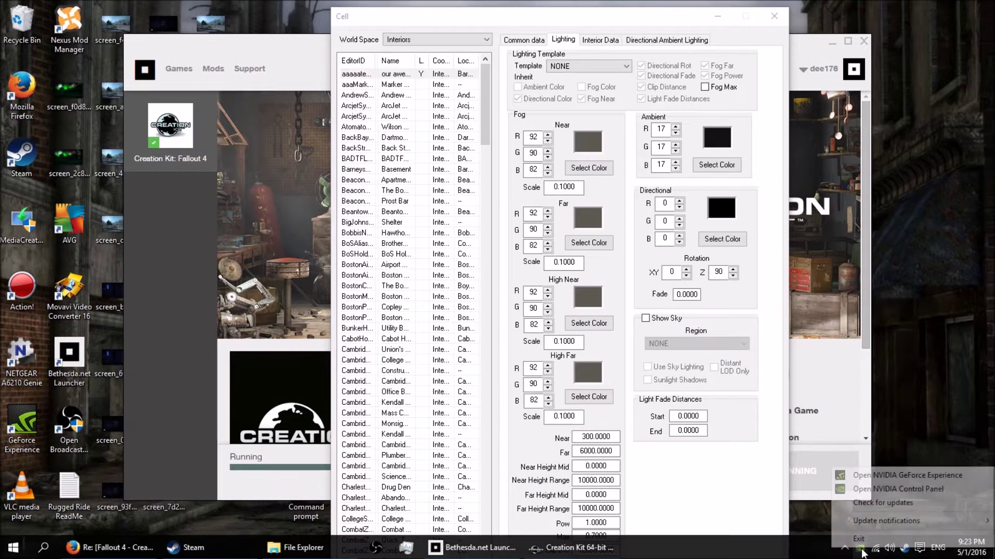
pyautogui.click(912, 490)
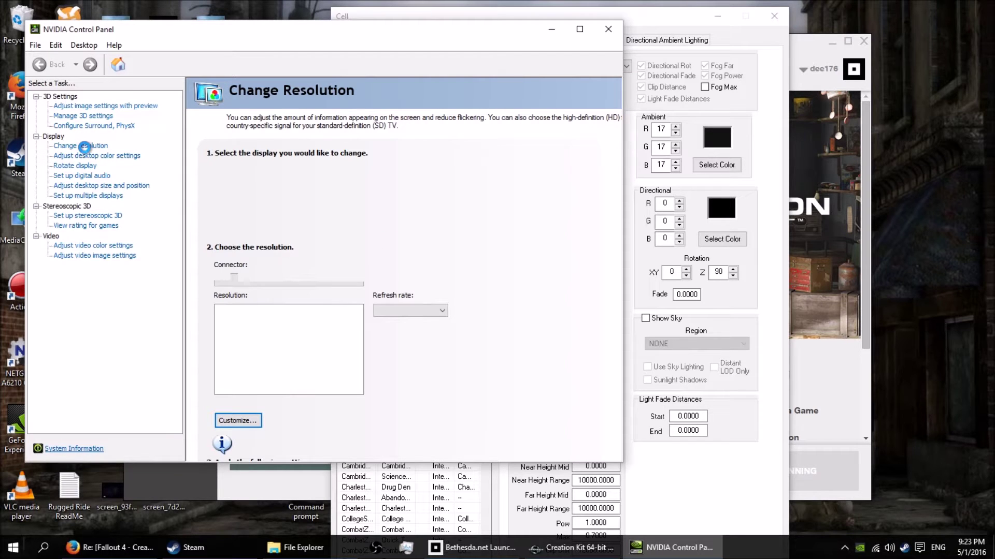
pyautogui.click(85, 146)
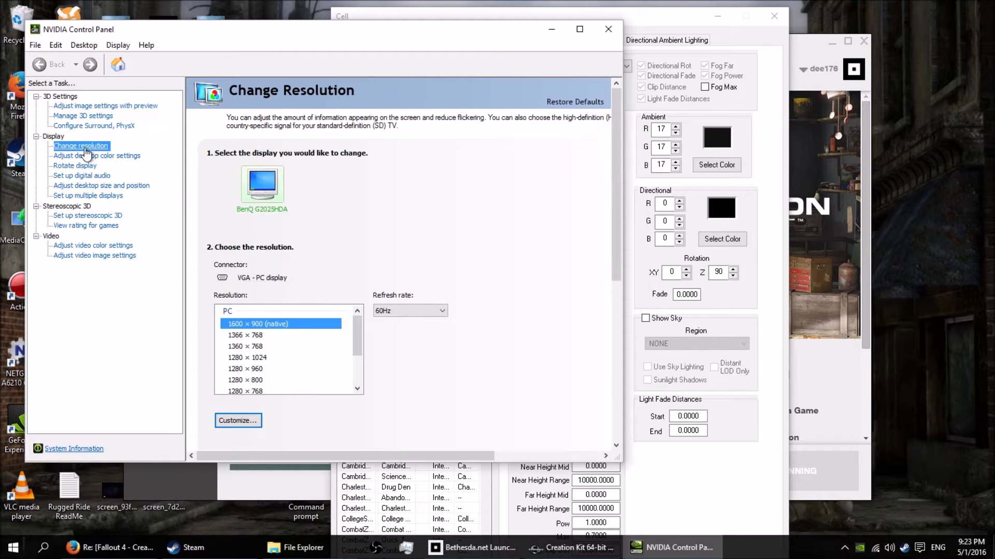
pyautogui.click(262, 358)
pyautogui.click(526, 449)
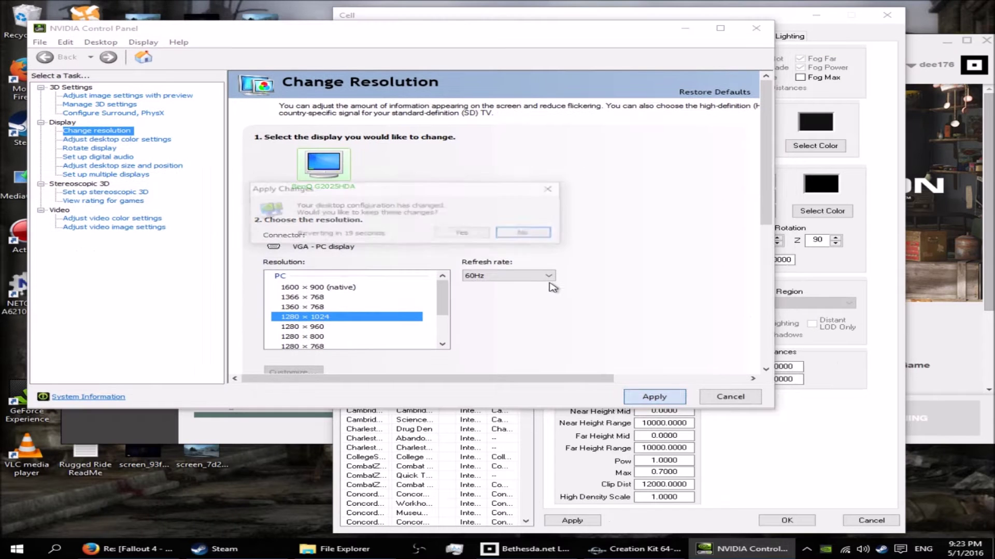
pyautogui.click(469, 234)
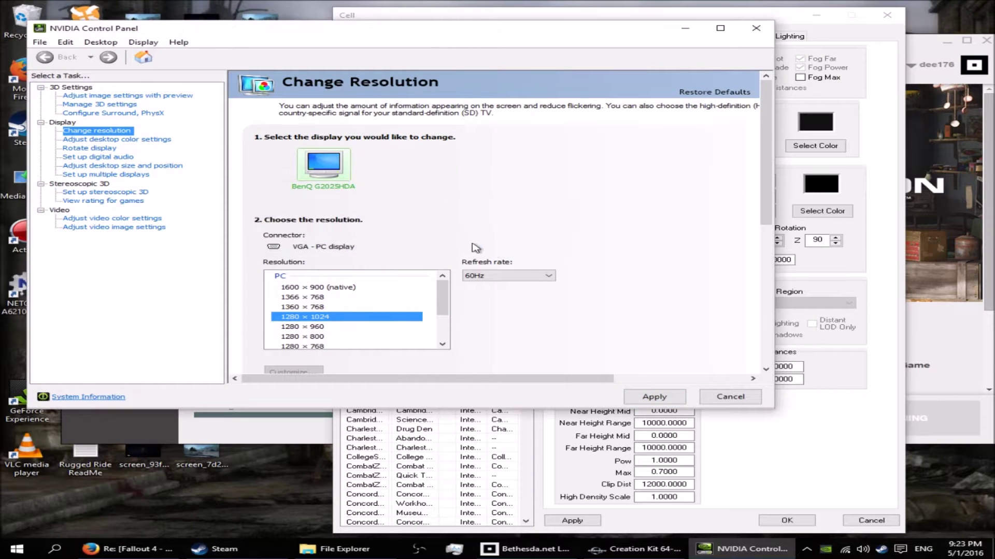
pyautogui.click(684, 20)
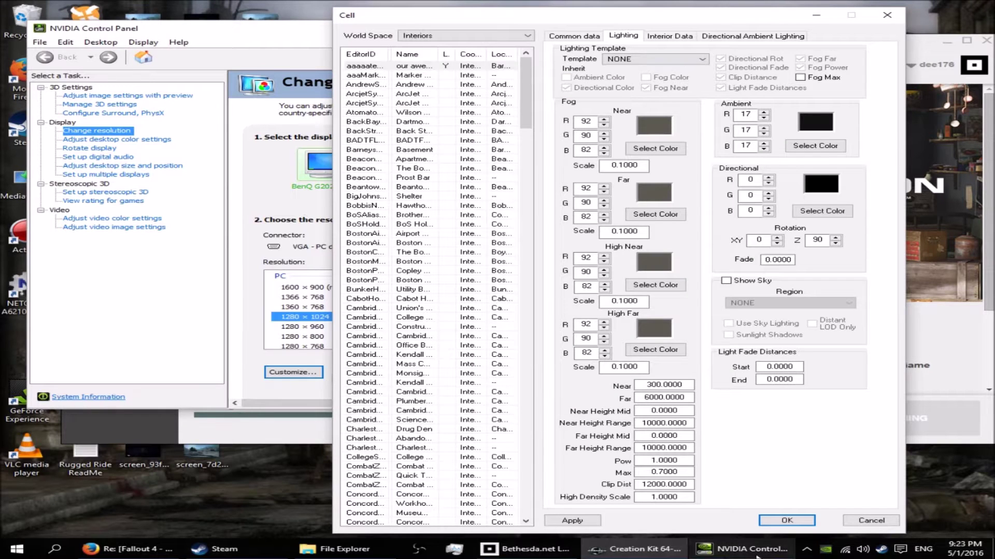
# - Return to the Creation Kit and accept the cell's settings, closing the Cell window
pyautogui.click(640, 549)
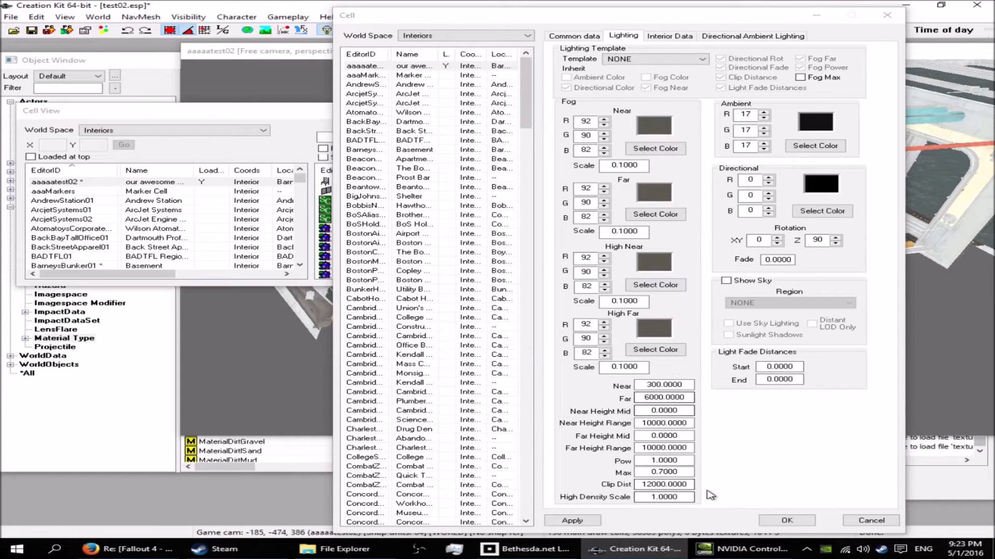
pyautogui.click(773, 466)
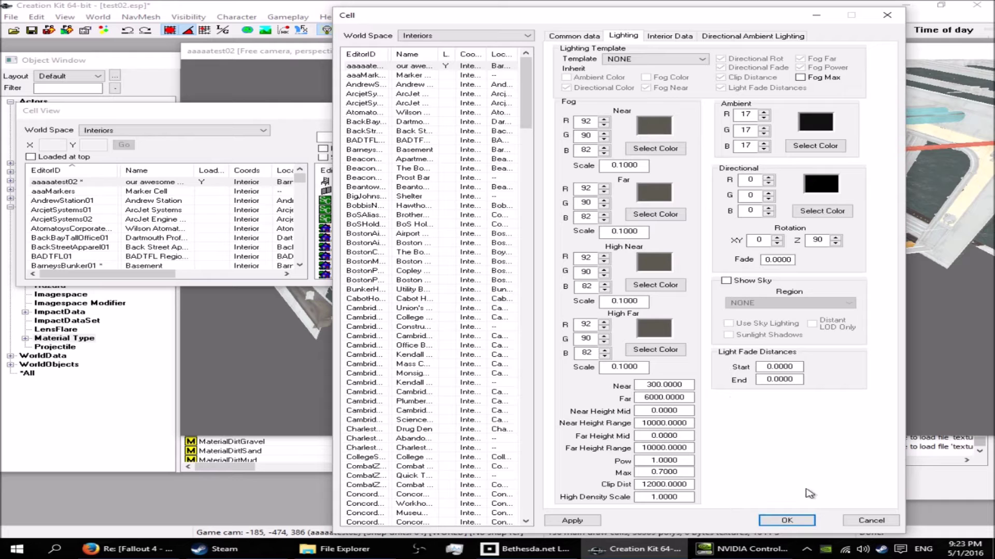
pyautogui.click(787, 520)
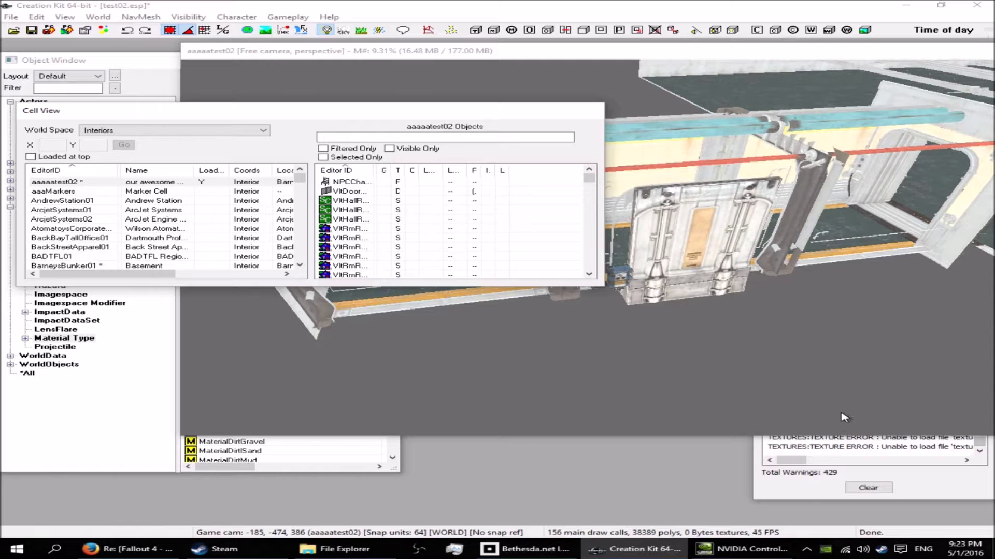
# - Minimize the Warnings window and move the Cell View window over the render window, clear of the Object Window
pyautogui.click(806, 489)
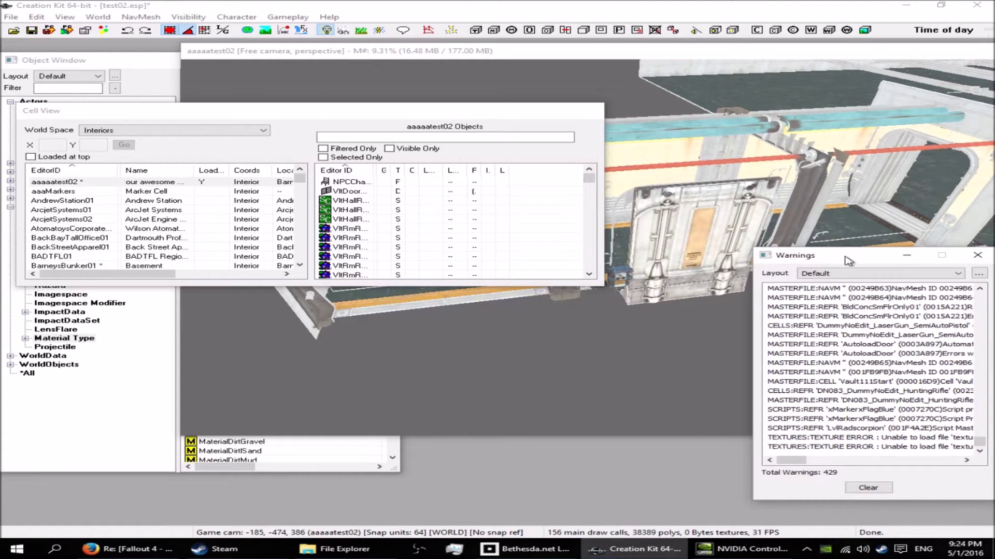
pyautogui.moveTo(845, 256); pyautogui.dragTo(780, 150)
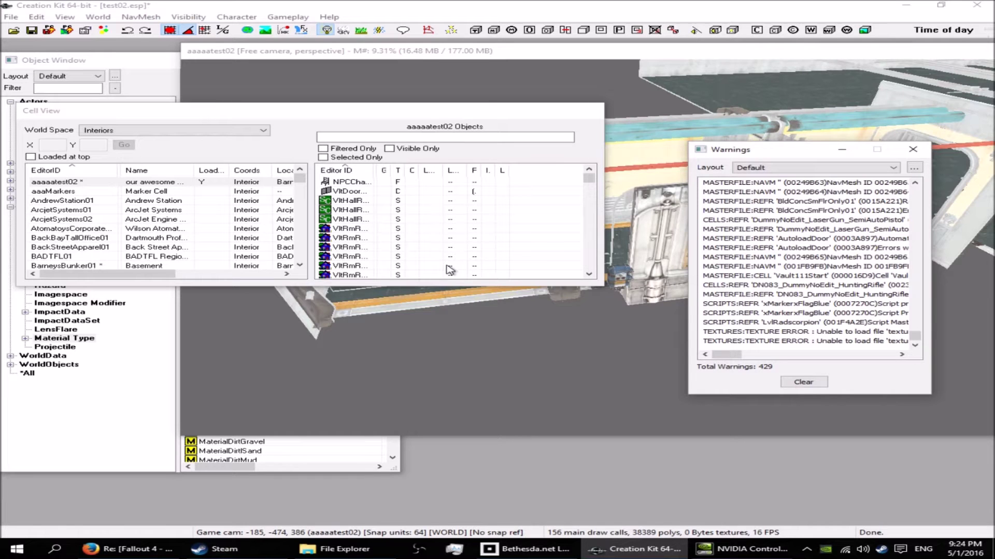
pyautogui.moveTo(777, 154); pyautogui.dragTo(808, 163)
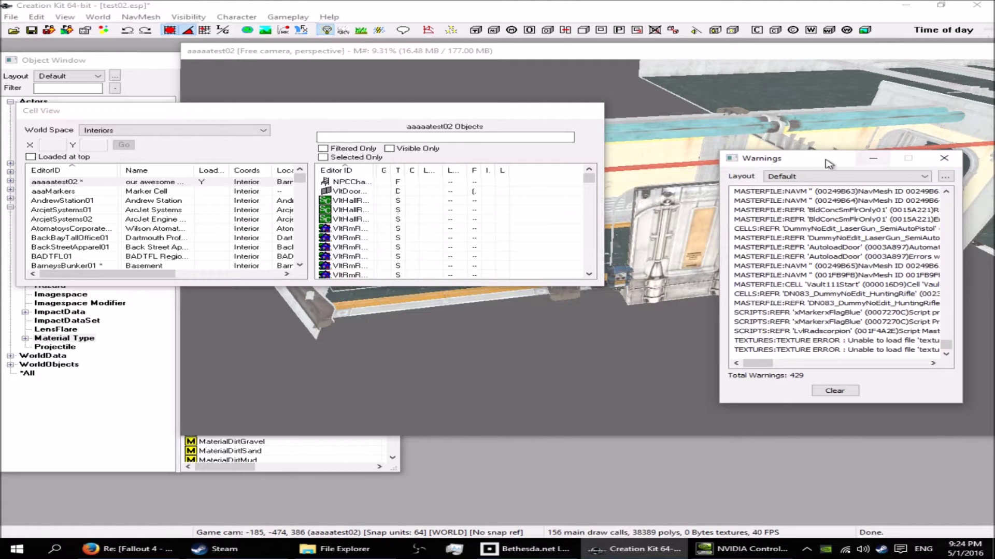
pyautogui.moveTo(827, 162); pyautogui.dragTo(771, 199)
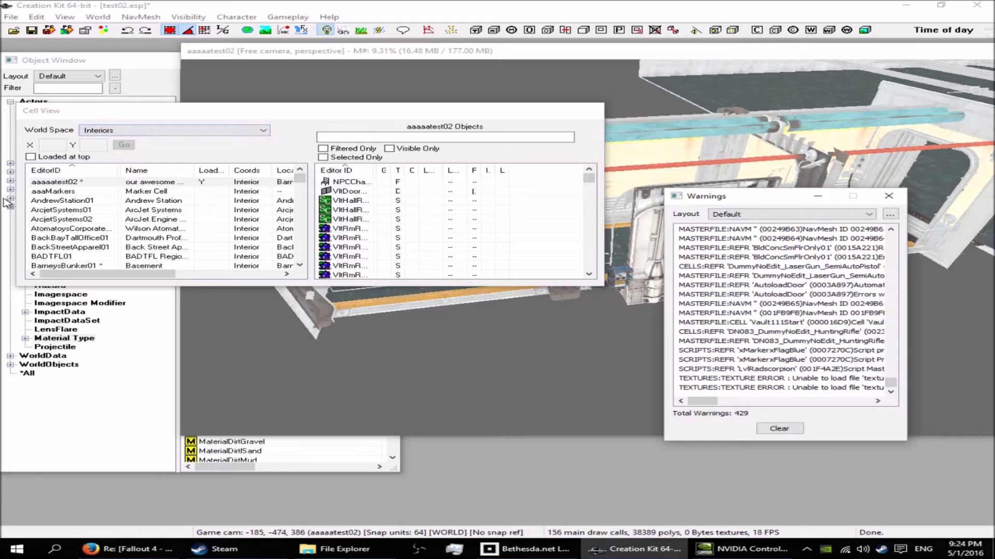
pyautogui.click(818, 196)
pyautogui.moveTo(257, 116); pyautogui.dragTo(423, 79)
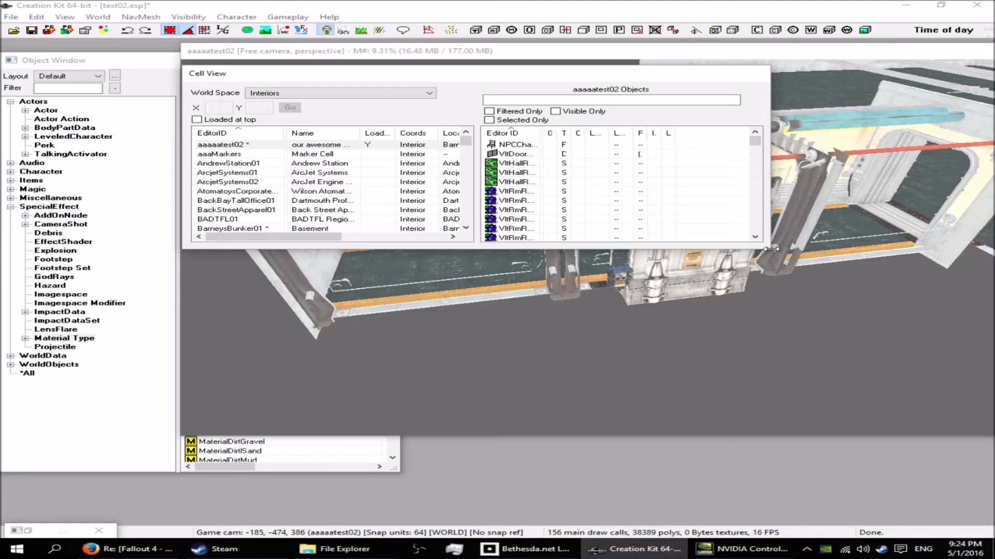
pyautogui.moveTo(771, 249); pyautogui.dragTo(771, 274)
# - Edit aaaaatest02 from the Cell View and create a new interior cell with the editor ID aaanewcellyness
pyautogui.rightClick(240, 147)
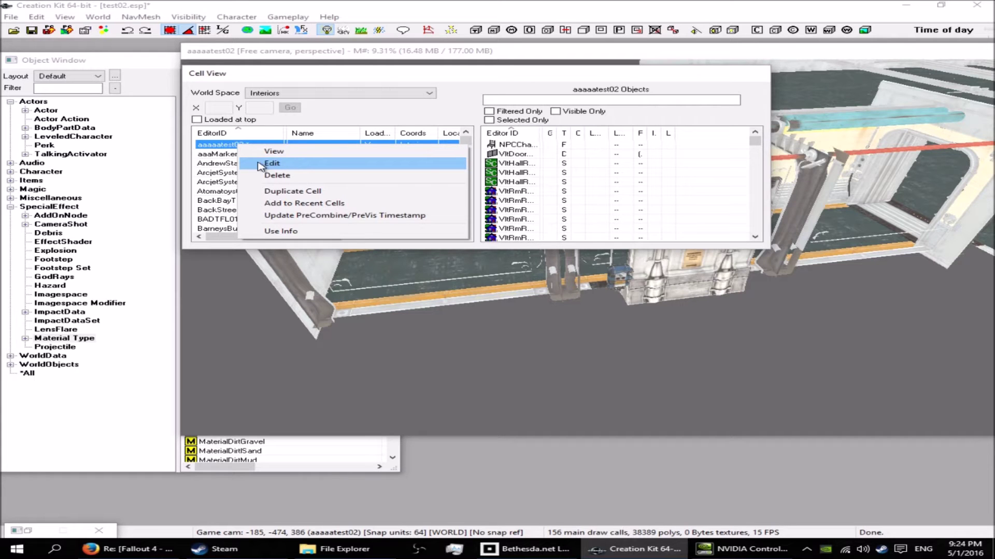
pyautogui.click(274, 163)
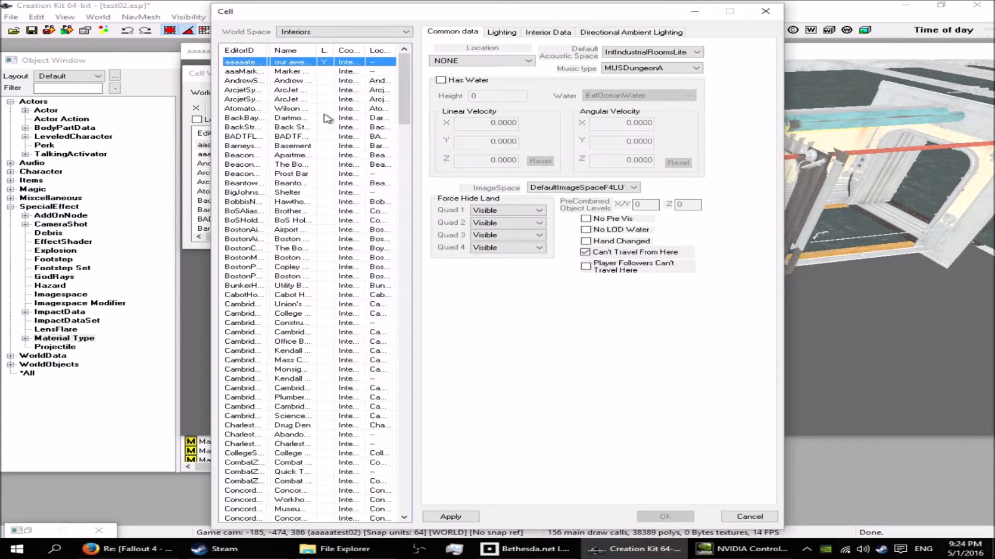
pyautogui.rightClick(261, 63)
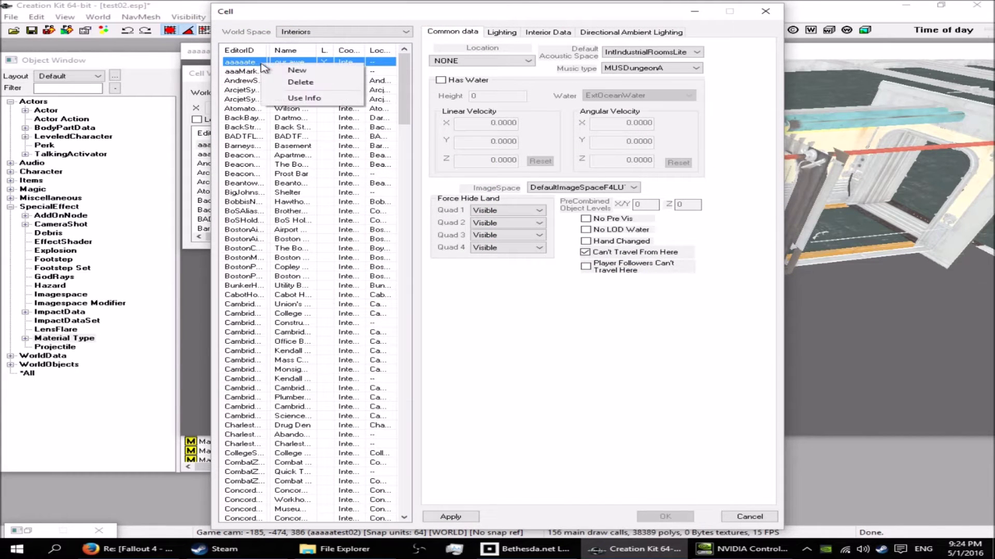
pyautogui.click(302, 71)
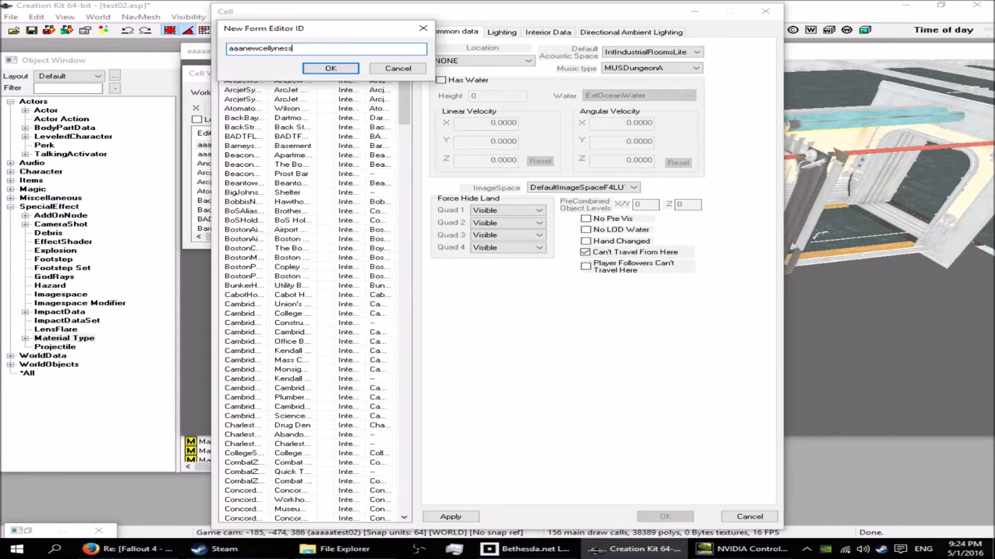
pyautogui.press('Return')
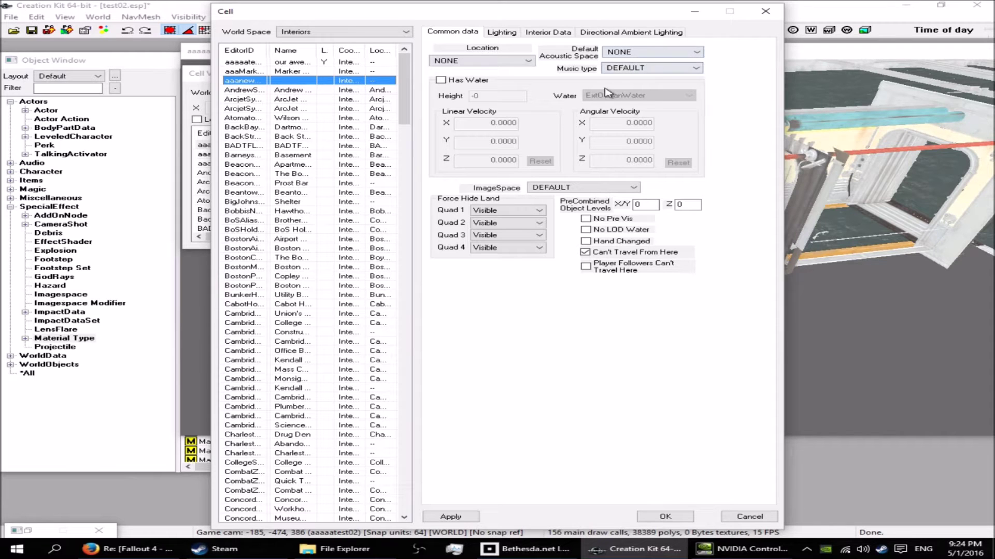
# - Review the new cell's default common data, lighting, interior data and directional ambient lighting settings
pyautogui.click(501, 32)
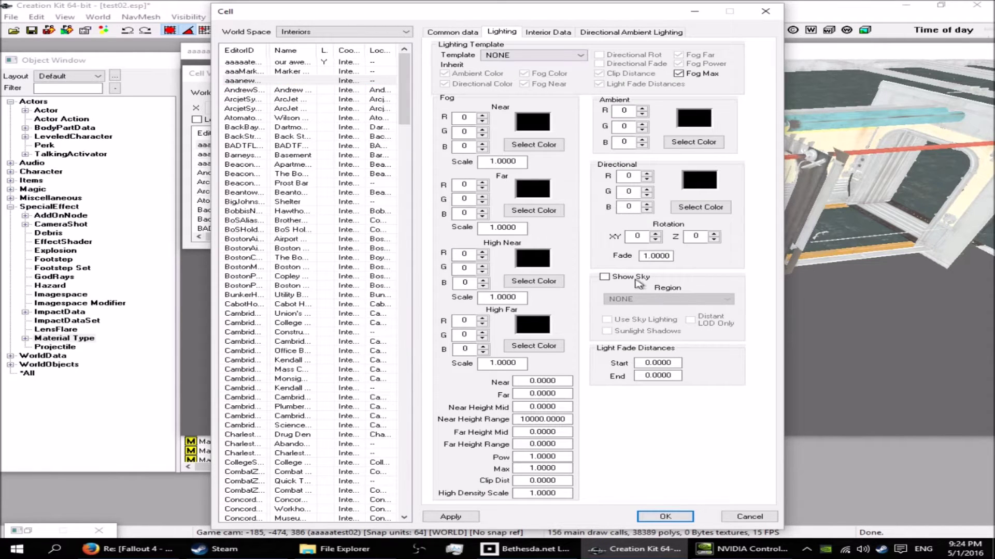
pyautogui.click(548, 32)
pyautogui.click(615, 35)
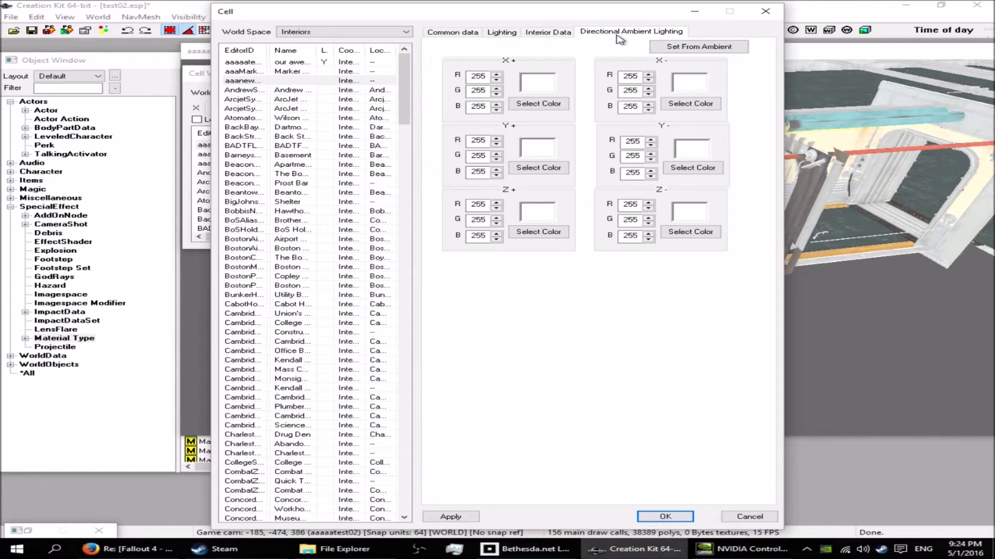
pyautogui.click(555, 33)
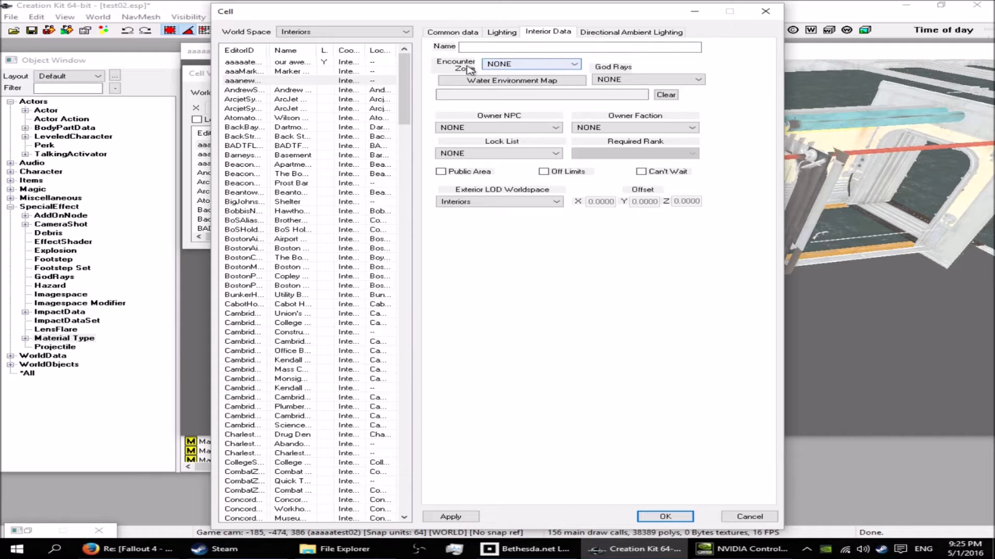
pyautogui.click(457, 32)
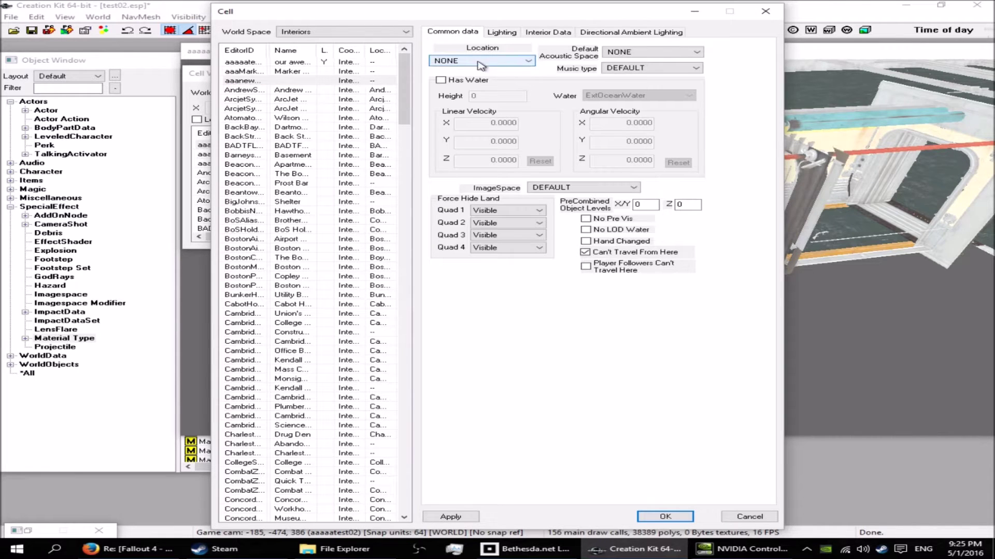
pyautogui.click(503, 34)
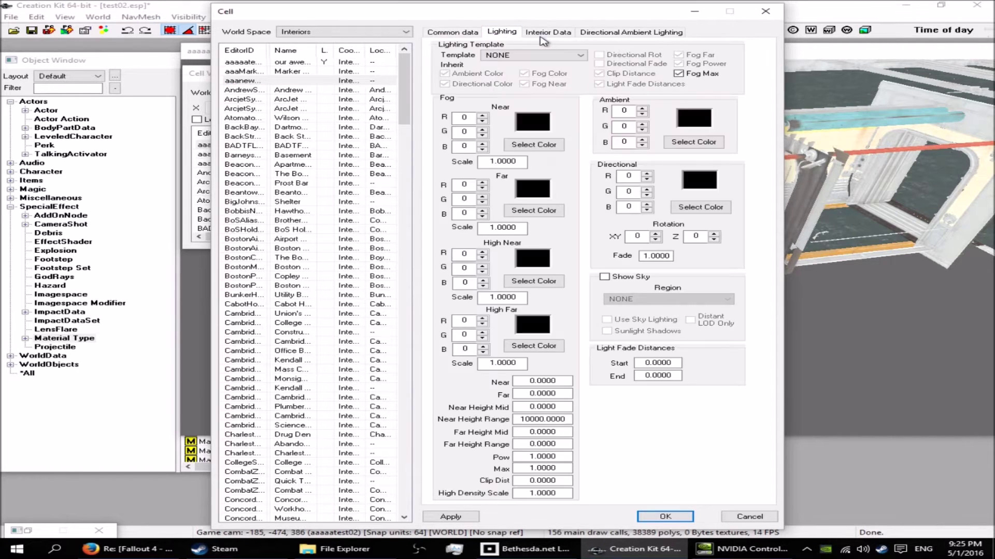
pyautogui.click(541, 36)
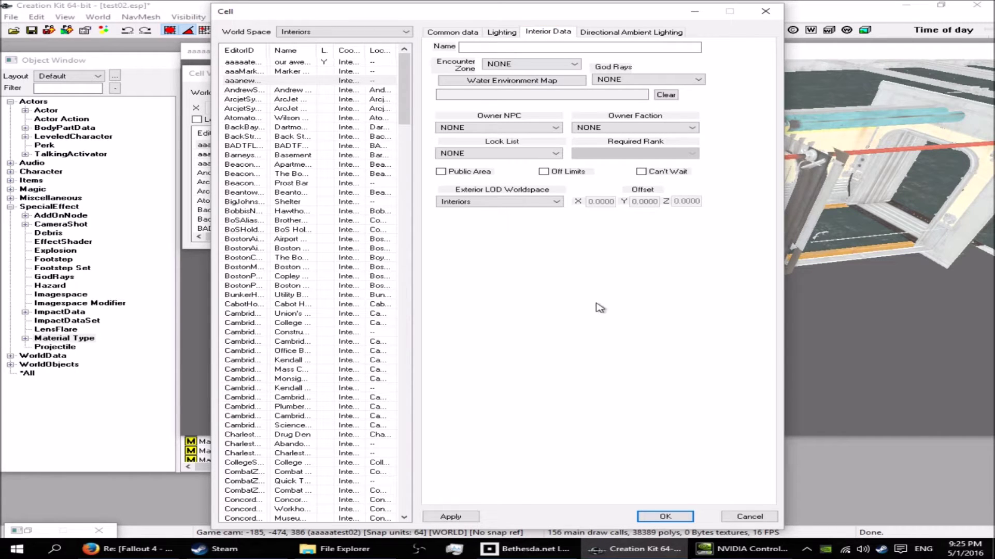
# - Delete the aaanewcellyness cell from the interior cell list and accept the Cell window
pyautogui.click(266, 81)
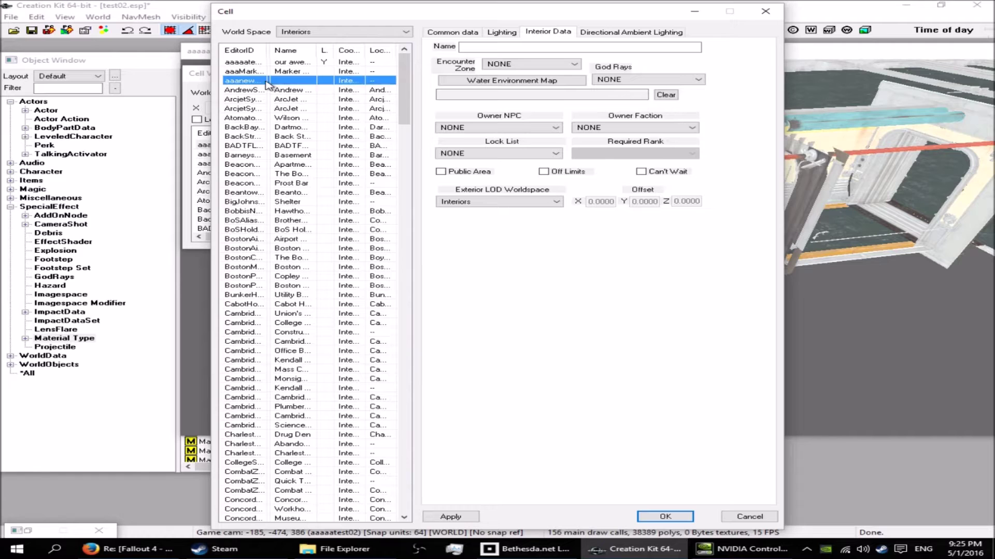
pyautogui.rightClick(267, 81)
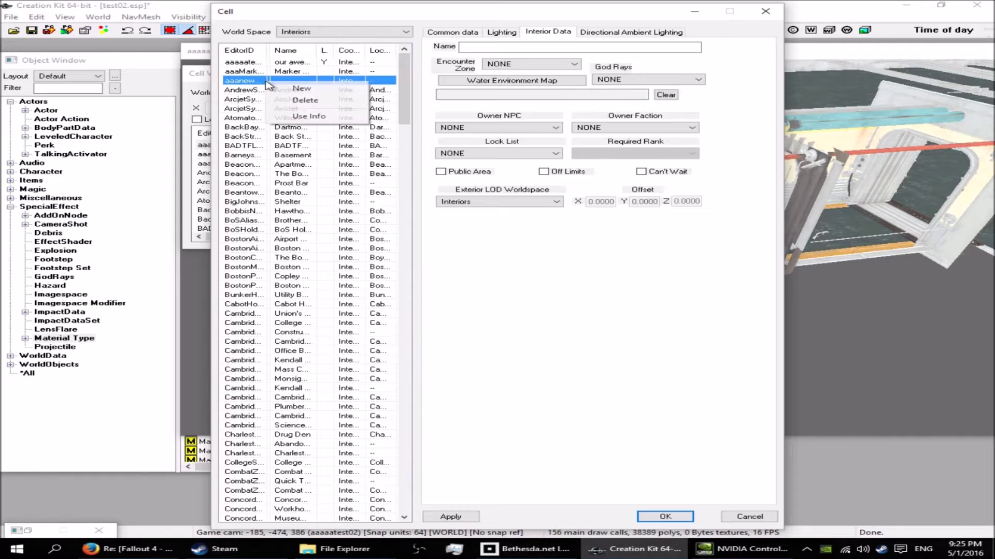
pyautogui.click(315, 102)
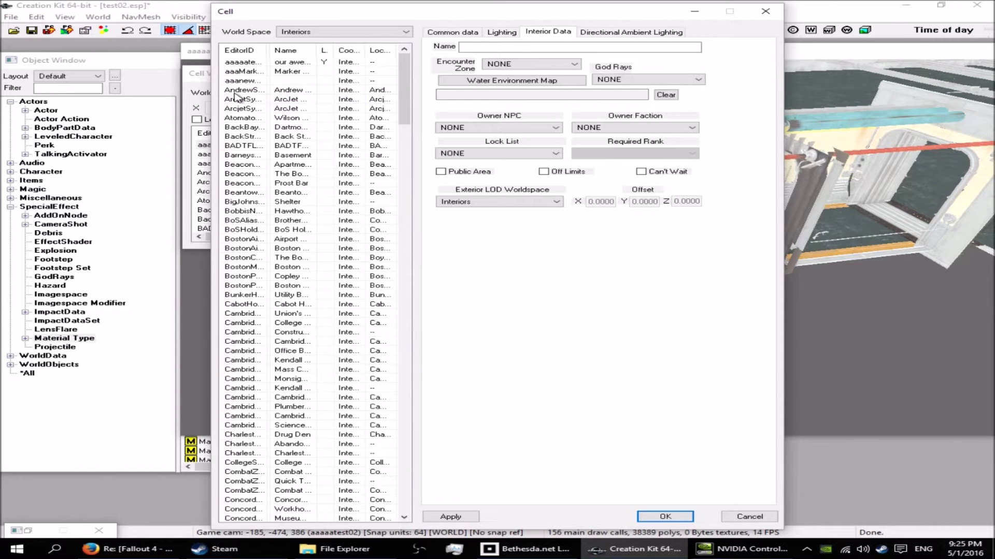
pyautogui.click(235, 99)
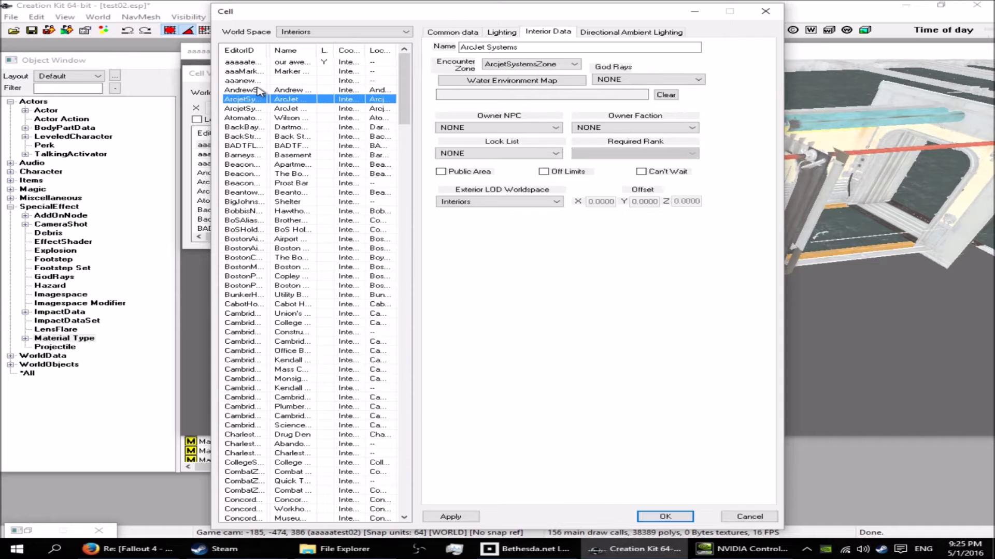
pyautogui.click(244, 81)
pyautogui.rightClick(254, 81)
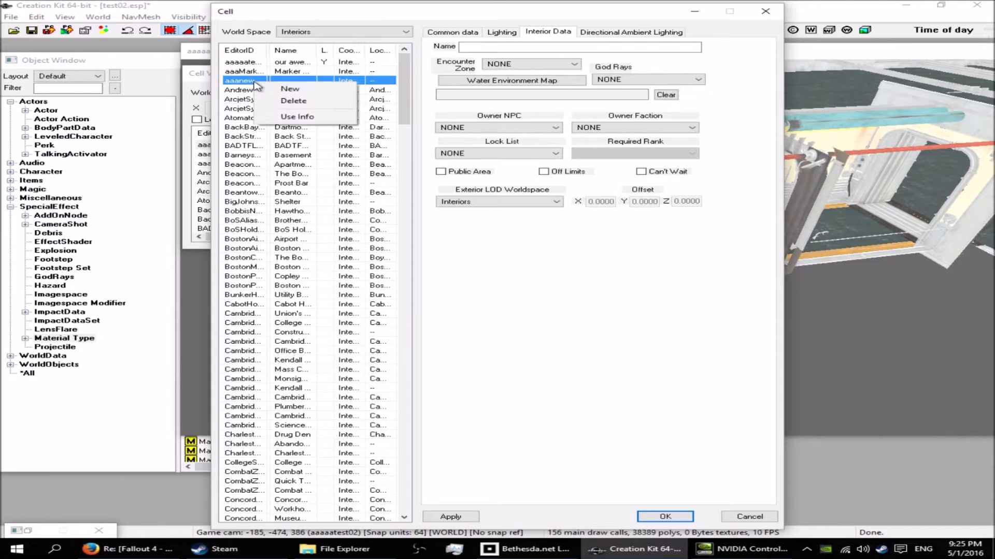
pyautogui.click(298, 103)
pyautogui.scroll(-1, 402, 100)
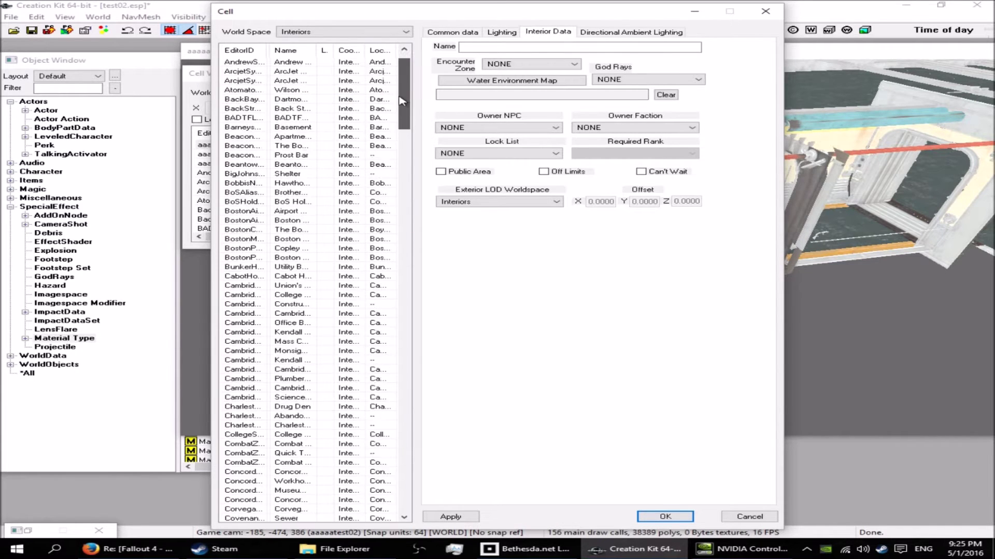
pyautogui.click(666, 516)
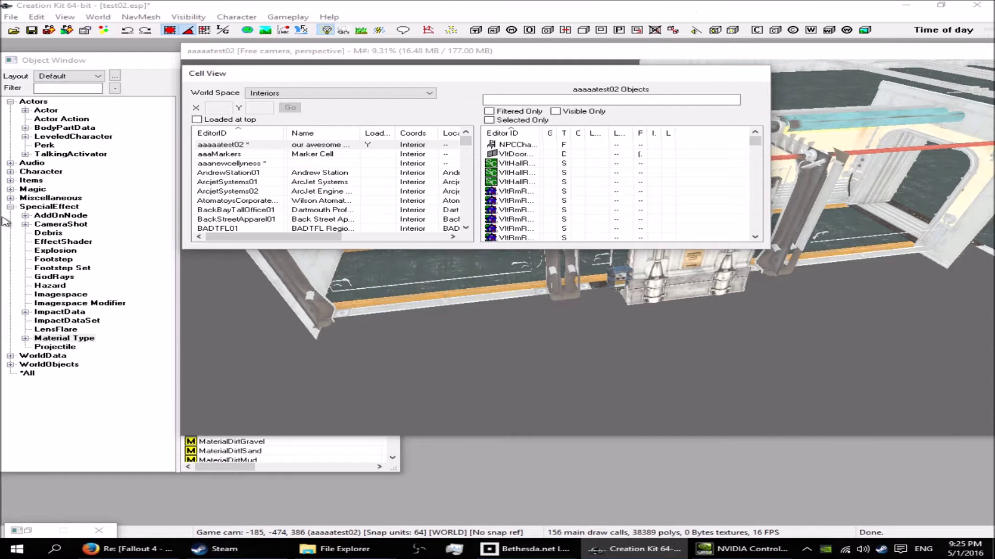
# - Edit aaaaatest02 from the Cell View, check the common data of aaanewcellyness and aaaaatest02, and accept the Cell window
pyautogui.click(229, 146)
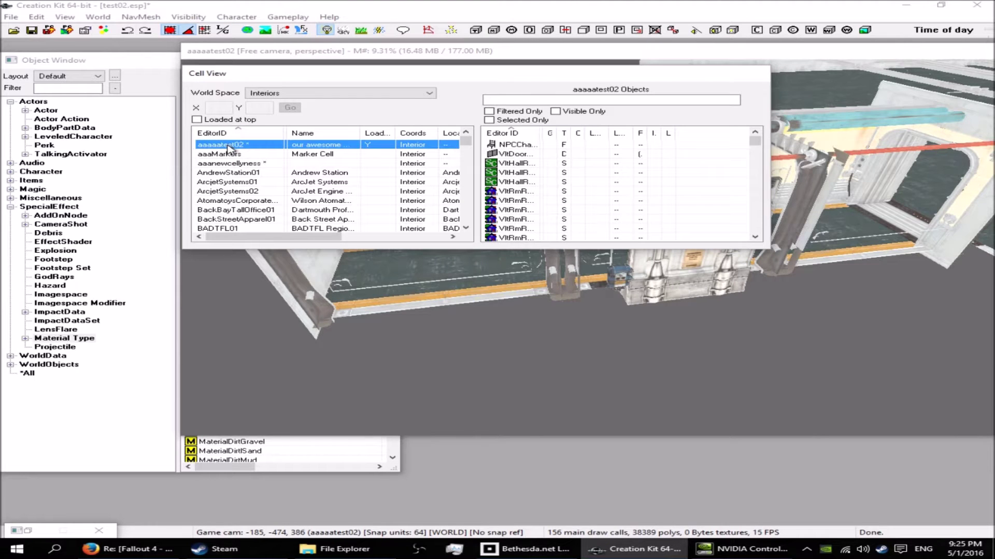
pyautogui.rightClick(229, 146)
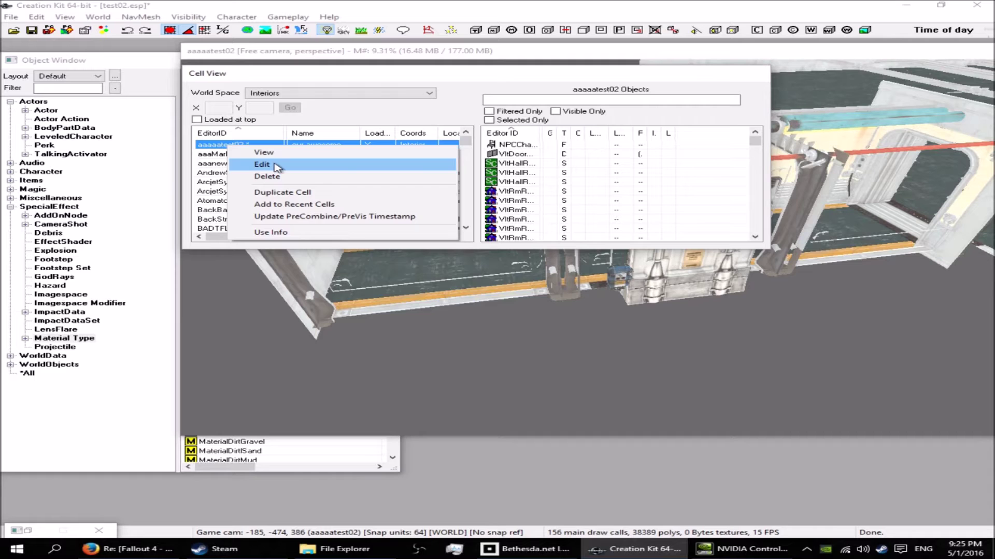
pyautogui.click(276, 165)
pyautogui.click(242, 81)
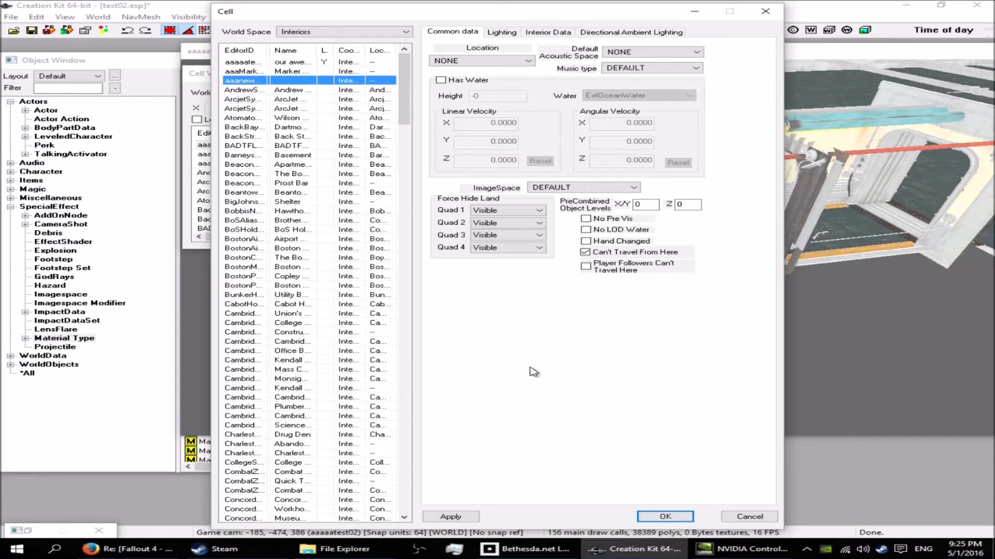
pyautogui.click(285, 63)
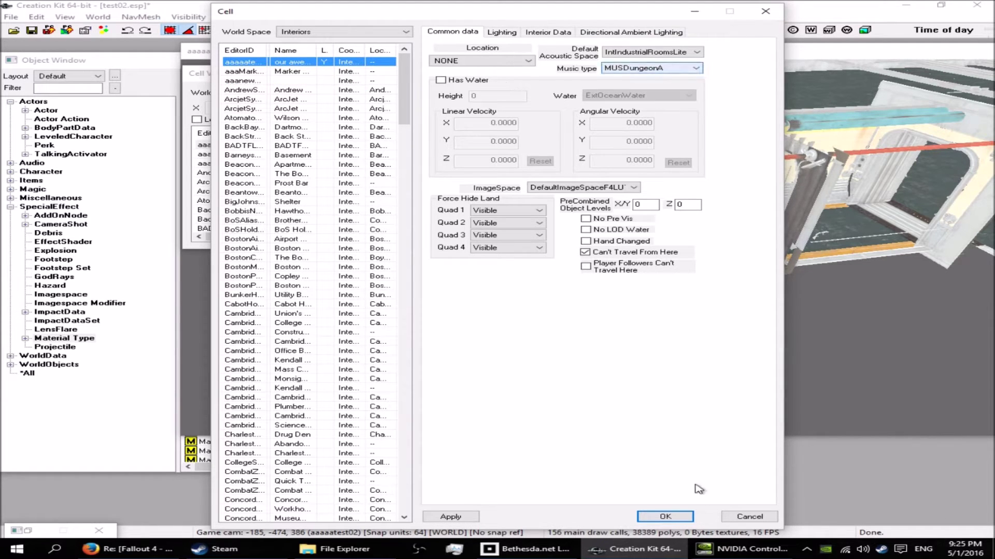
pyautogui.click(667, 517)
# - Move the Cell View window over the Object Window and bring the render window to the front
pyautogui.moveTo(365, 79); pyautogui.dragTo(250, 147)
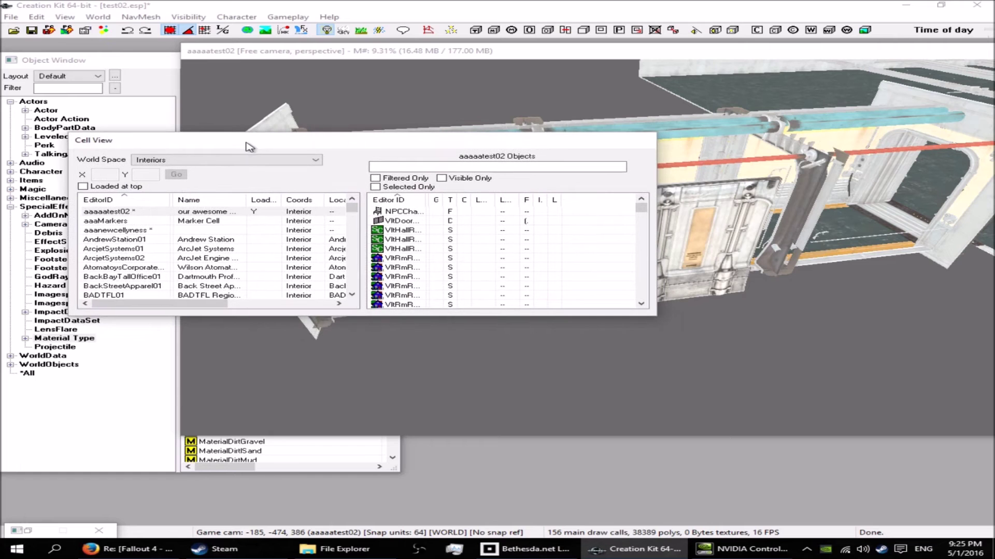
pyautogui.click(801, 57)
pyautogui.keyDown('shift'); pyautogui.moveTo(600, 221); pyautogui.dragTo(658, 254, button='middle'); pyautogui.keyUp('shift')
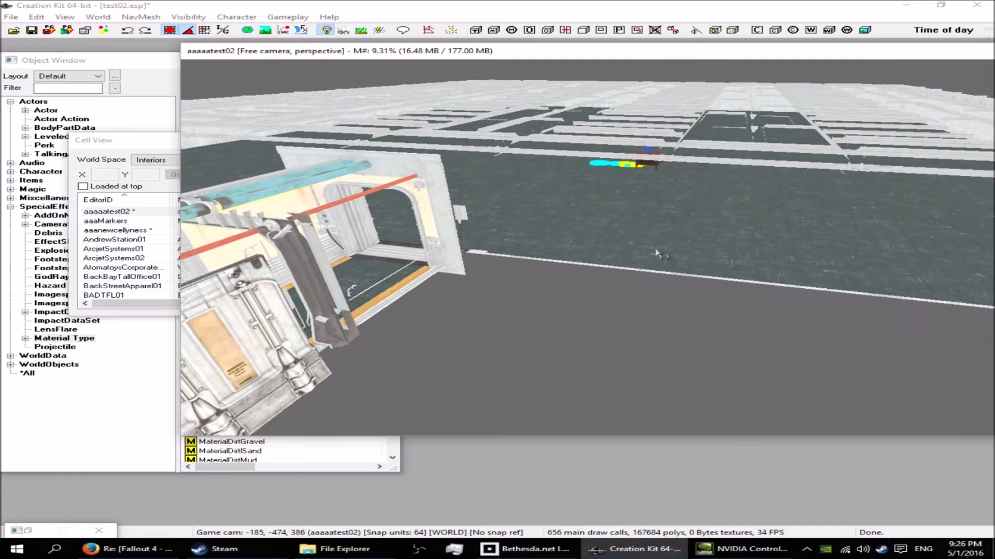
# - Switch to the NVIDIA Control Panel, apply and keep the native 1600 × 900 resolution, and return to the Creation Kit
pyautogui.click(743, 546)
pyautogui.click(317, 288)
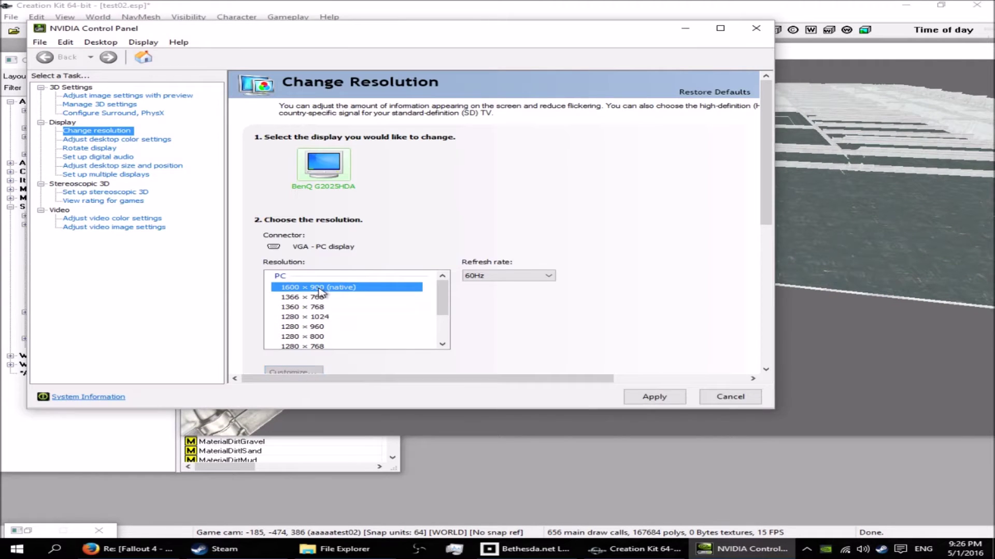
pyautogui.click(654, 397)
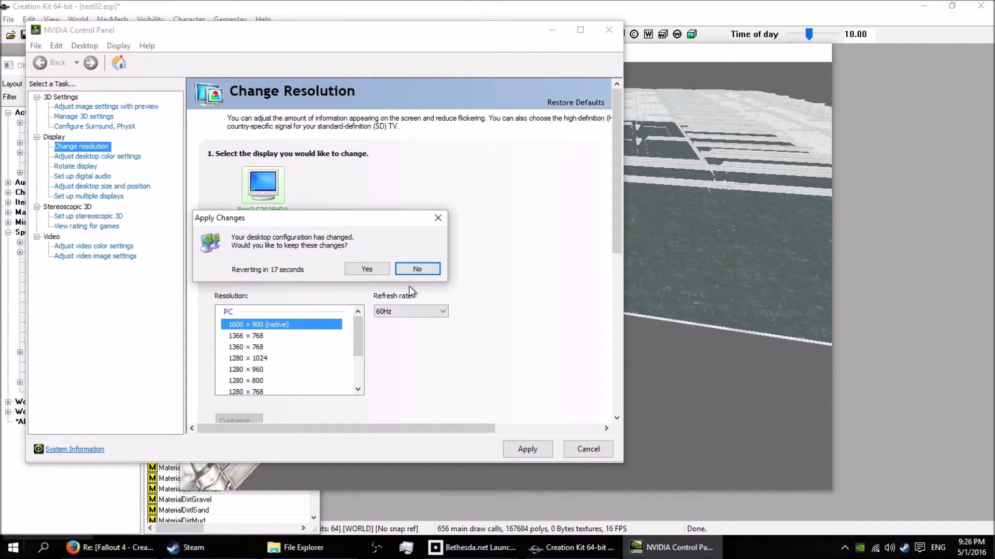
pyautogui.click(384, 269)
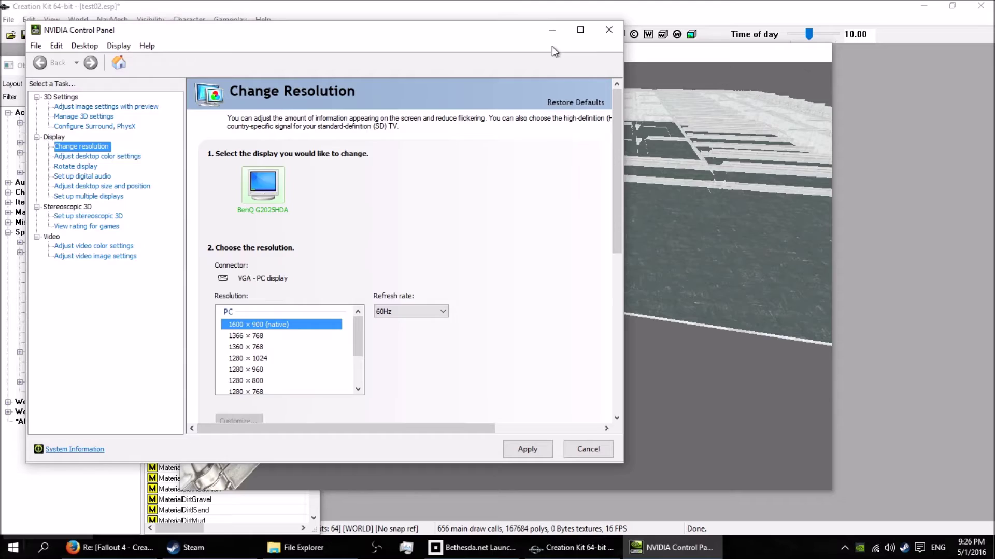
pyautogui.click(704, 255)
# - Turn the render window's bright light off and back on to compare the cell's lighting
pyautogui.keyDown('shift'); pyautogui.moveTo(514, 211); pyautogui.dragTo(535, 199, button='middle'); pyautogui.keyUp('shift')
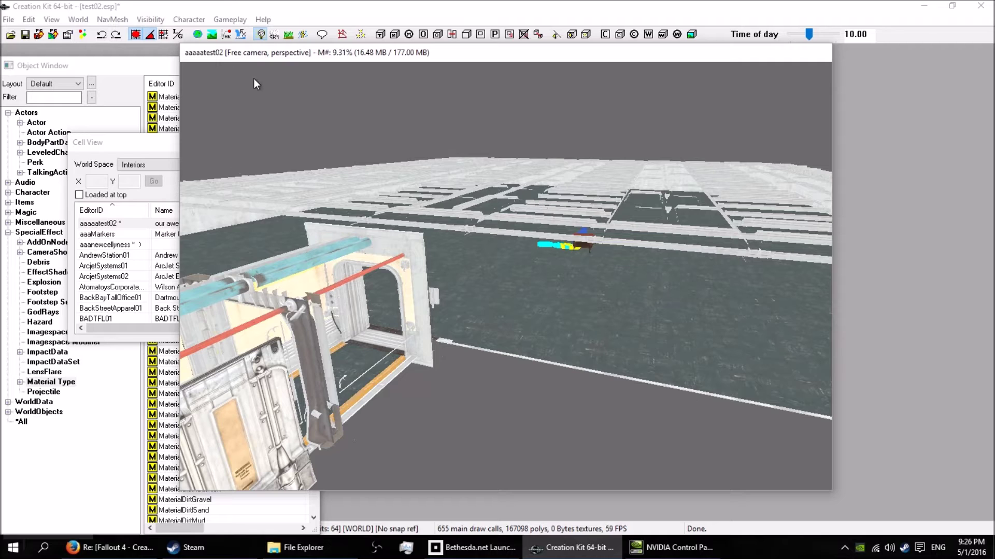
pyautogui.click(261, 36)
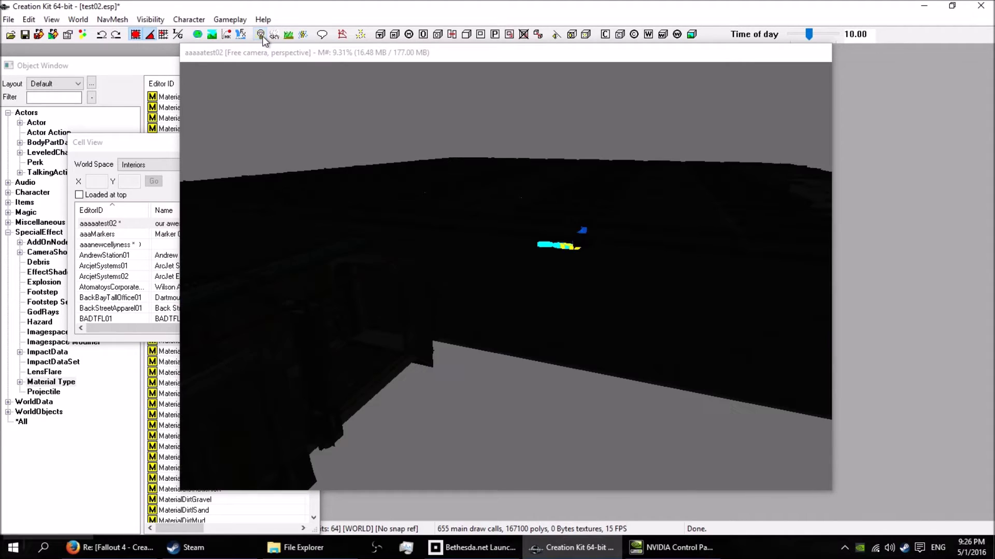
pyautogui.click(261, 35)
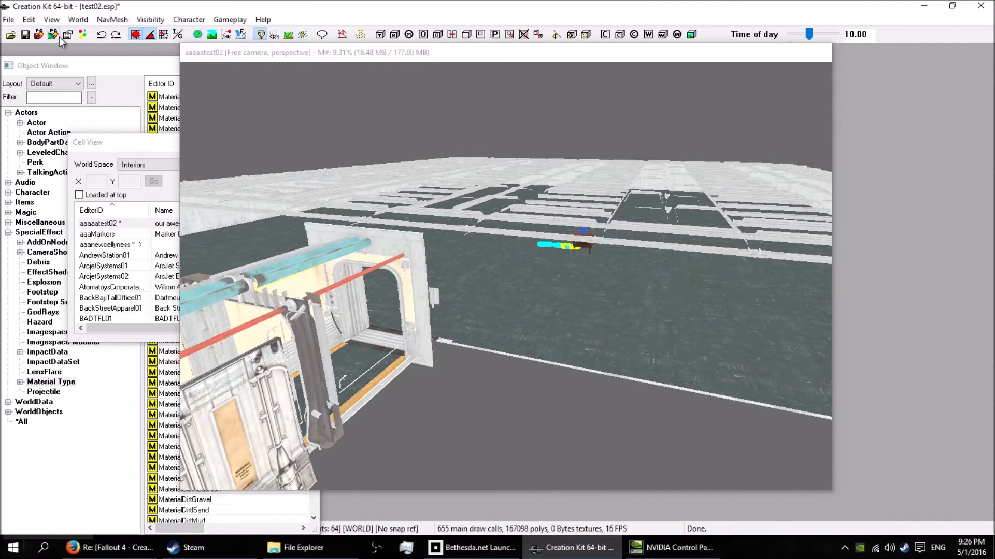
# - Turn on the display of light markers and look around inside the large vault room
pyautogui.click(52, 20)
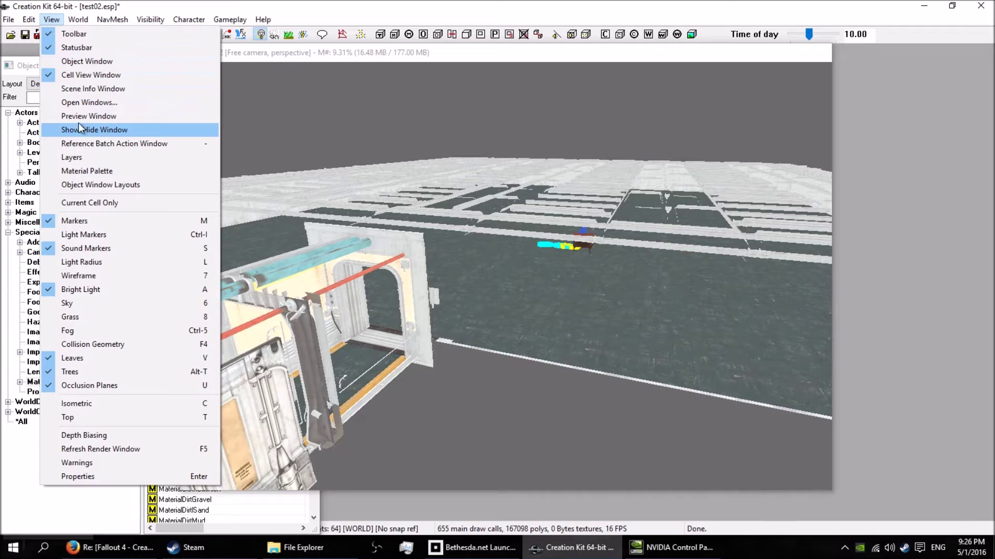
pyautogui.click(94, 234)
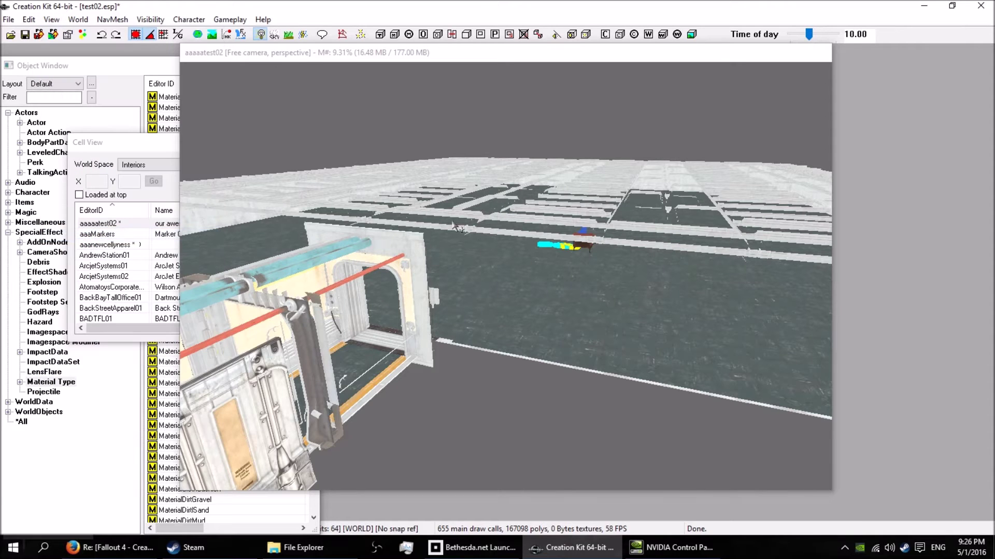
pyautogui.keyDown('shift'); pyautogui.moveTo(486, 204); pyautogui.dragTo(557, 238, button='middle'); pyautogui.keyUp('shift')
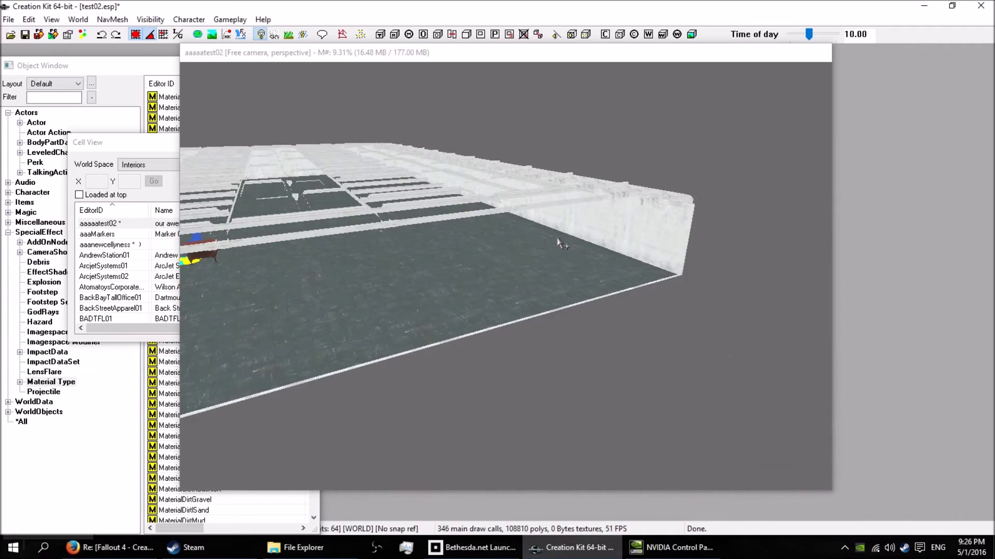
pyautogui.scroll(5, 562, 243)
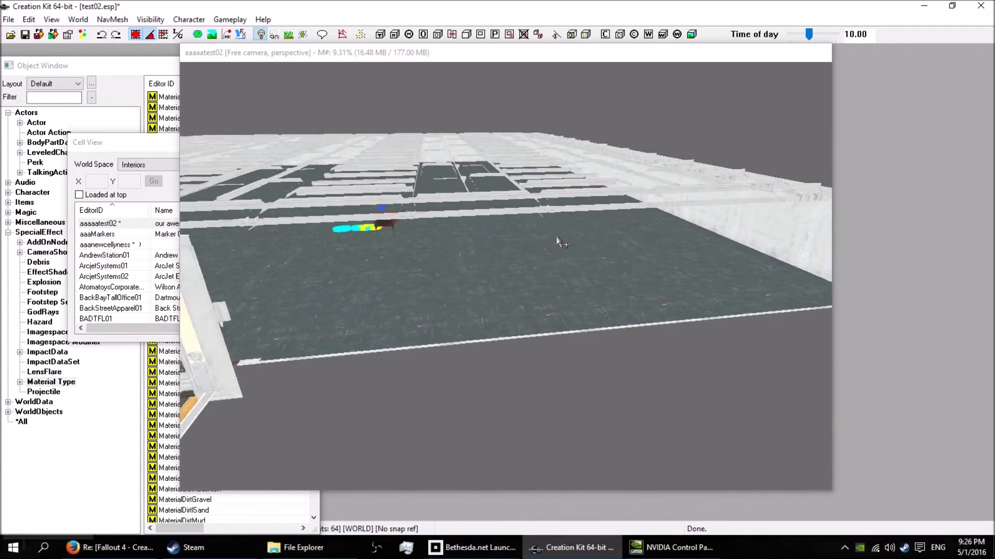
pyautogui.keyDown('shift'); pyautogui.moveTo(558, 238); pyautogui.dragTo(690, 247, button='middle'); pyautogui.keyUp('shift')
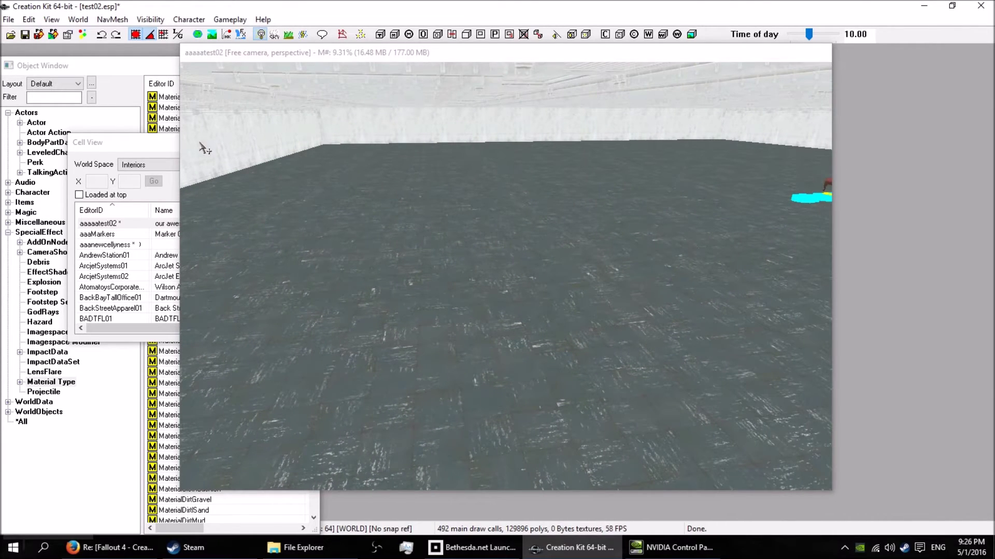
# - Filter the Object Window by "light", collapsing SpecialEffect and Static and expanding the WorldObjects category
pyautogui.click(93, 69)
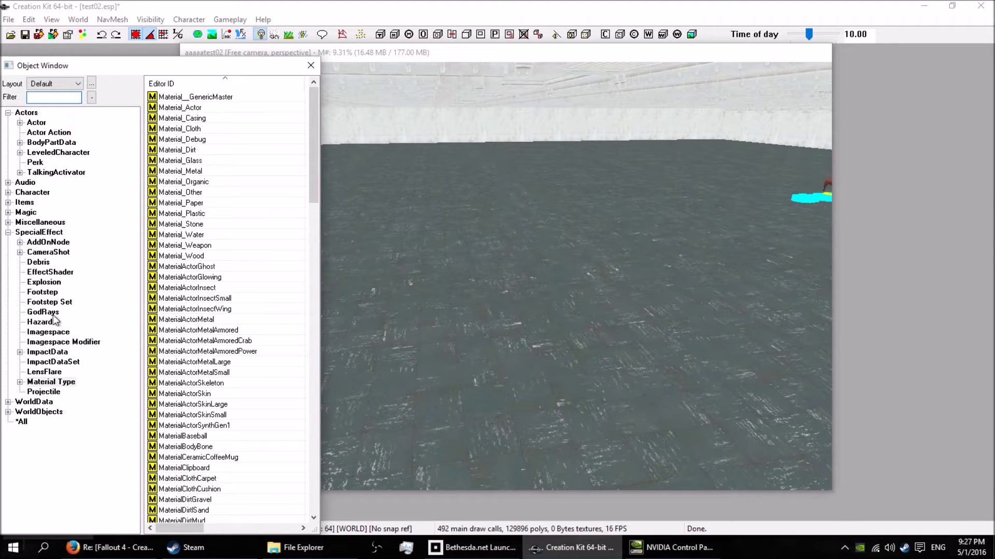
pyautogui.click(9, 233)
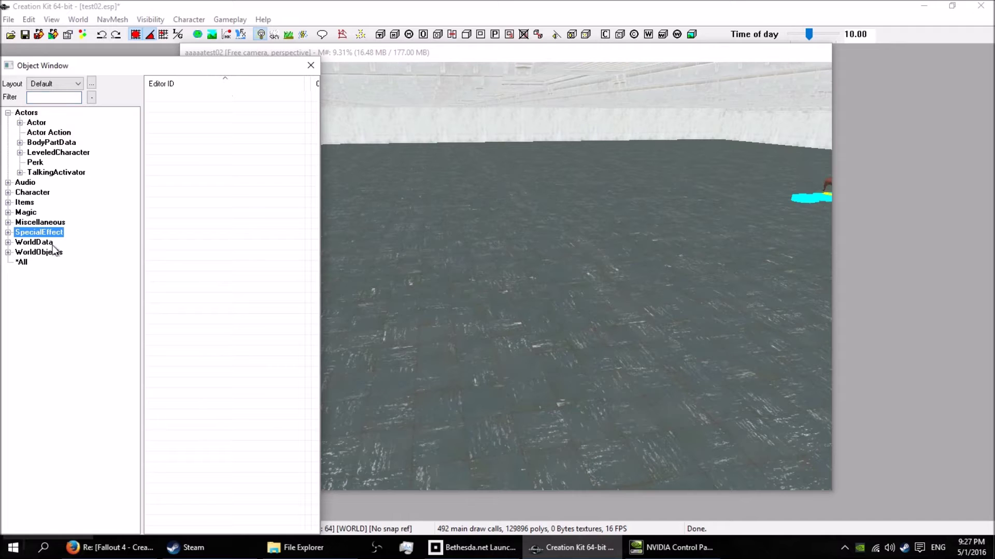
pyautogui.click(9, 253)
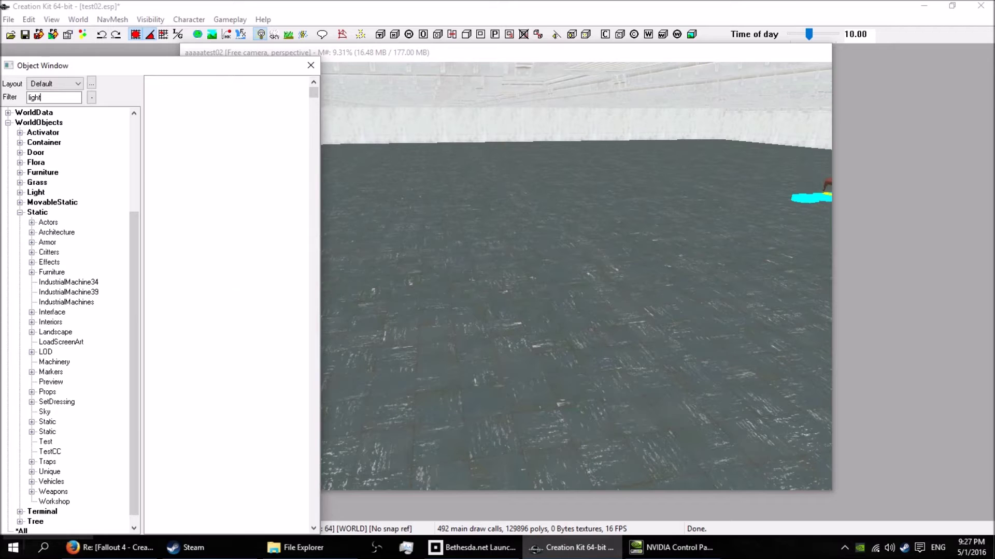
pyautogui.click(20, 213)
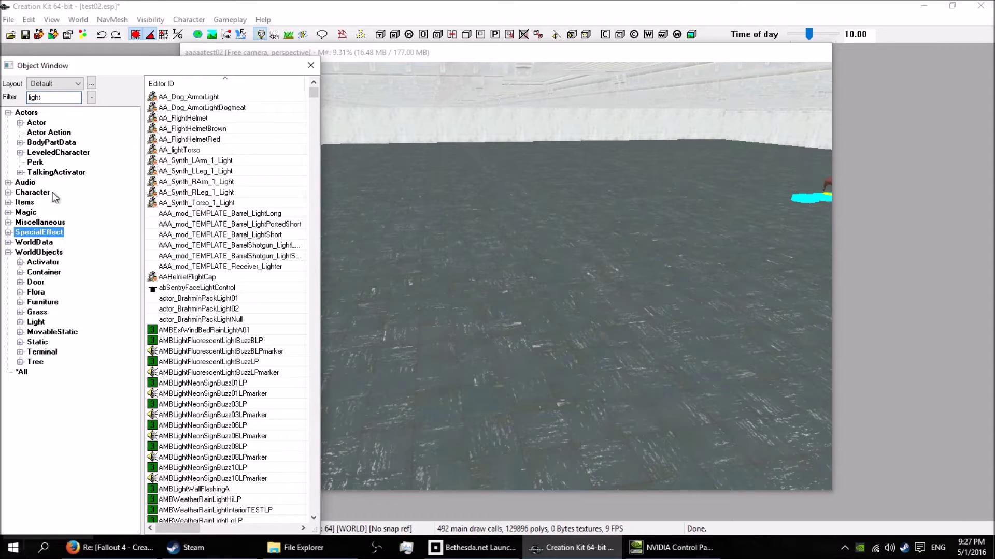
# - List the vault lights found under the Interiors group of the Light category
pyautogui.click(36, 322)
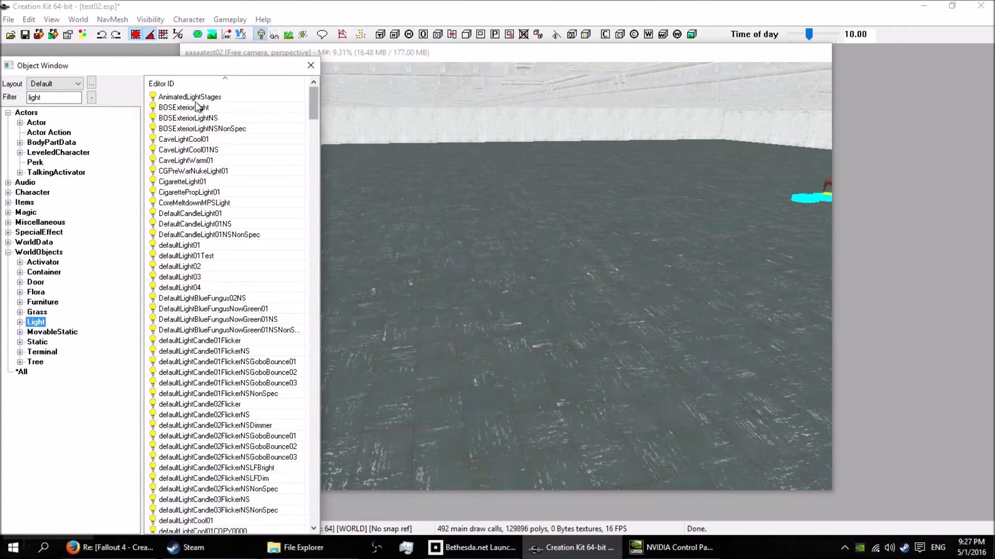
pyautogui.click(20, 322)
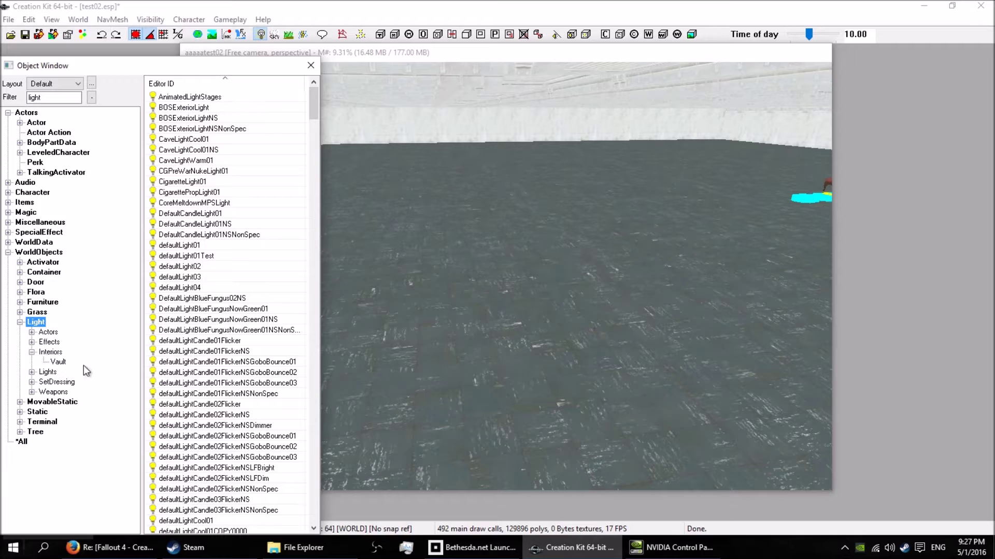
pyautogui.click(58, 362)
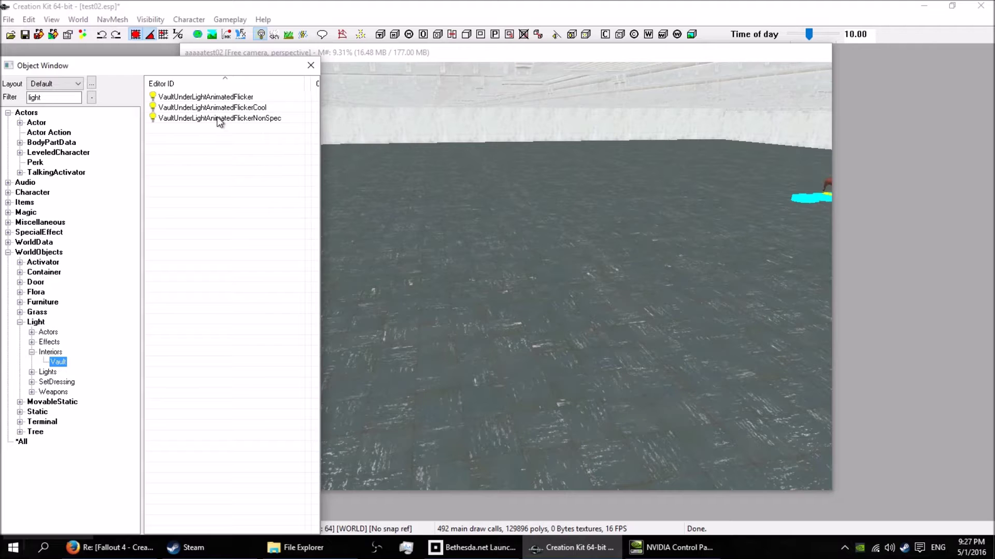
# - Place a VaultUnderLightAnimatedFlicker light near the vault room's wall and inspect the room around it
pyautogui.moveTo(185, 97)
pyautogui.mouseDown()
pyautogui.moveTo(304, 193)
pyautogui.moveTo(399, 339)
pyautogui.moveTo(386, 311)
pyautogui.moveTo(358, 102)
pyautogui.mouseUp()
pyautogui.press('z')
pyautogui.keyDown('shift'); pyautogui.moveTo(395, 334); pyautogui.dragTo(352, 337, button='middle'); pyautogui.keyUp('shift')
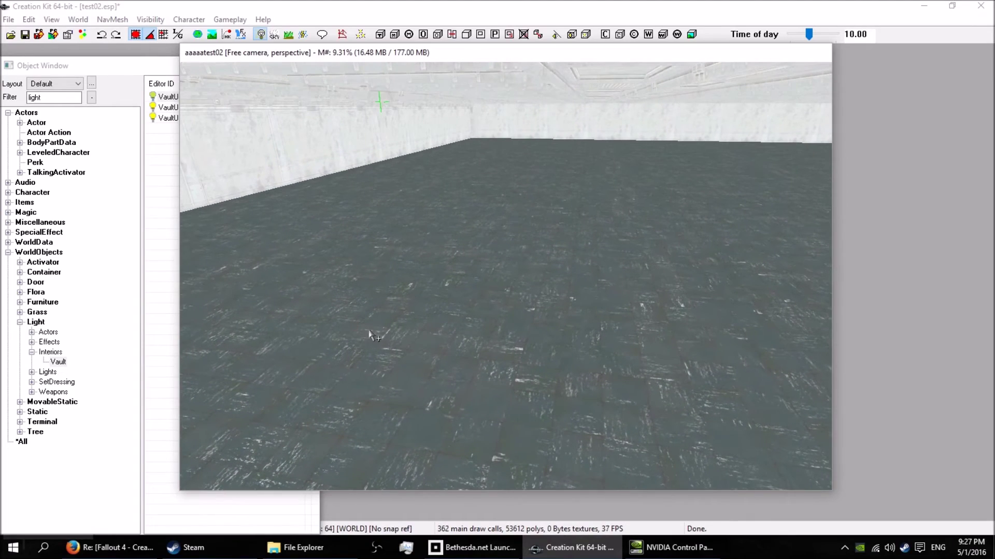
pyautogui.keyDown('shift'); pyautogui.moveTo(538, 296); pyautogui.dragTo(422, 293, button='middle'); pyautogui.keyUp('shift')
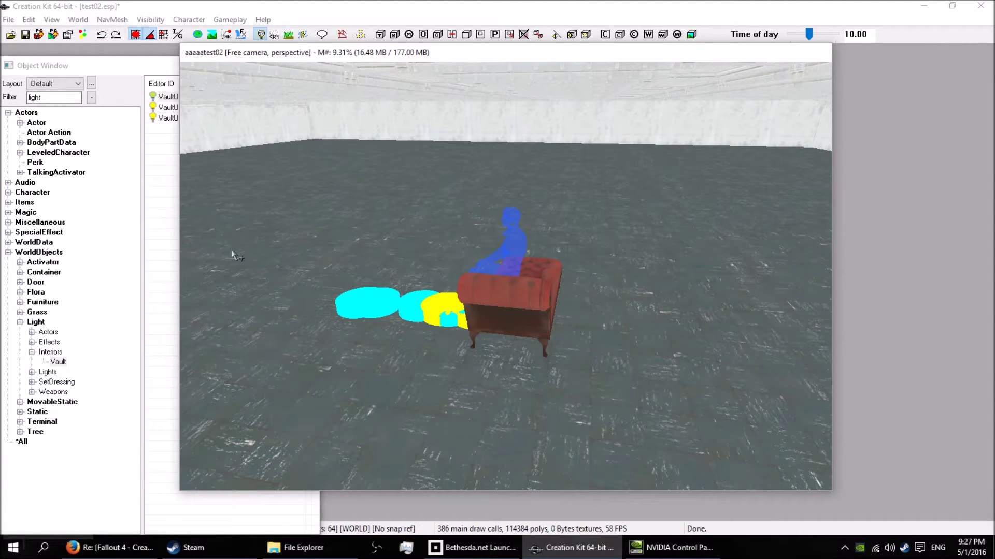
# - Place a VaultUnderLightAnimatedFlickerCool light in the render window beside the red armchair
pyautogui.click(140, 73)
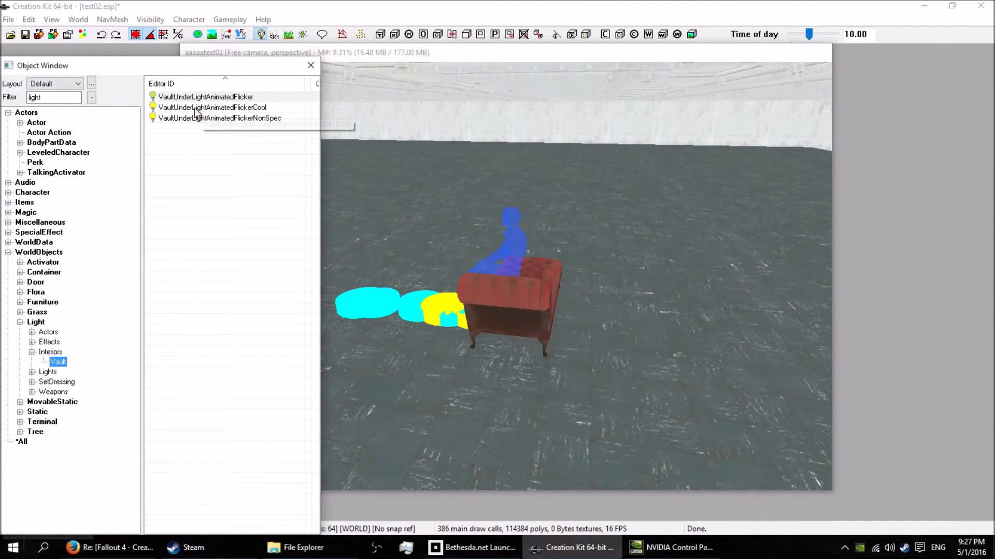
pyautogui.moveTo(196, 112); pyautogui.dragTo(239, 145)
pyautogui.moveTo(446, 259); pyautogui.dragTo(444, 261)
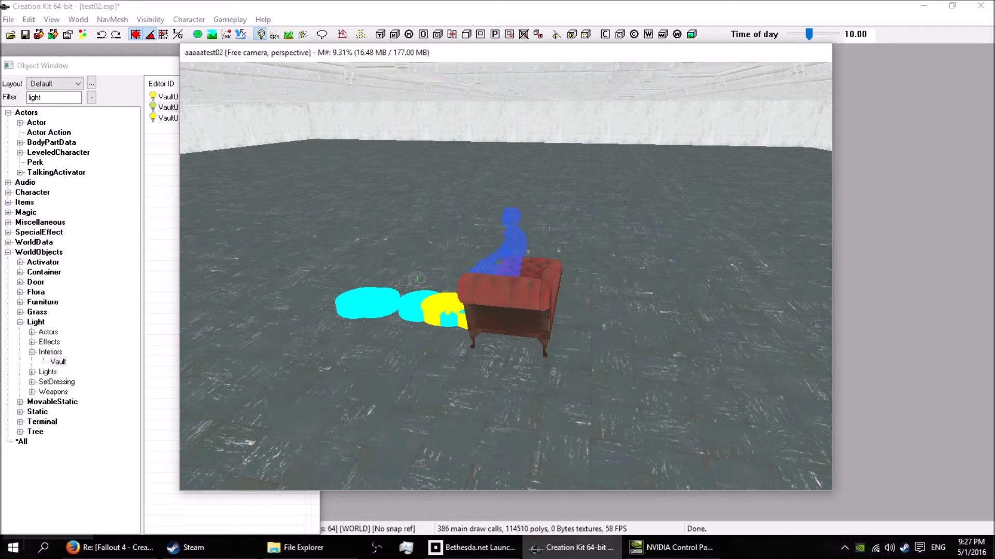
# - Raise the VaultUnderLightAnimatedFlickerCool light beside the red armchair toward the room's ceiling
pyautogui.moveTo(417, 278); pyautogui.dragTo(398, 93)
pyautogui.keyDown('shift'); pyautogui.moveTo(541, 74); pyautogui.dragTo(257, 98, button='middle'); pyautogui.keyUp('shift')
# - Place a VaultUnderLightAnimatedFlickerNonSpec light on the open floor near the long side wall and raise it toward the ceiling
pyautogui.moveTo(159, 118); pyautogui.dragTo(212, 142)
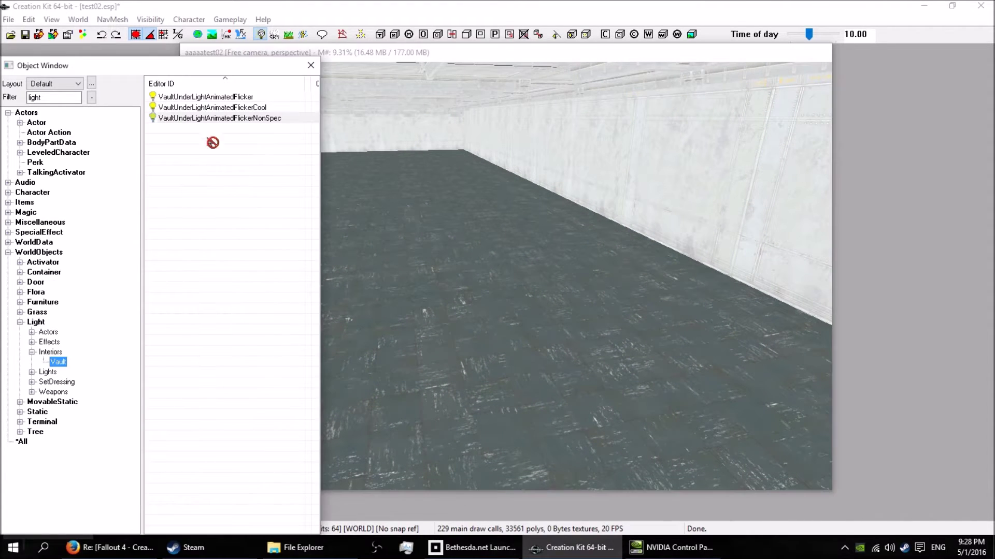
pyautogui.moveTo(508, 236); pyautogui.dragTo(506, 232)
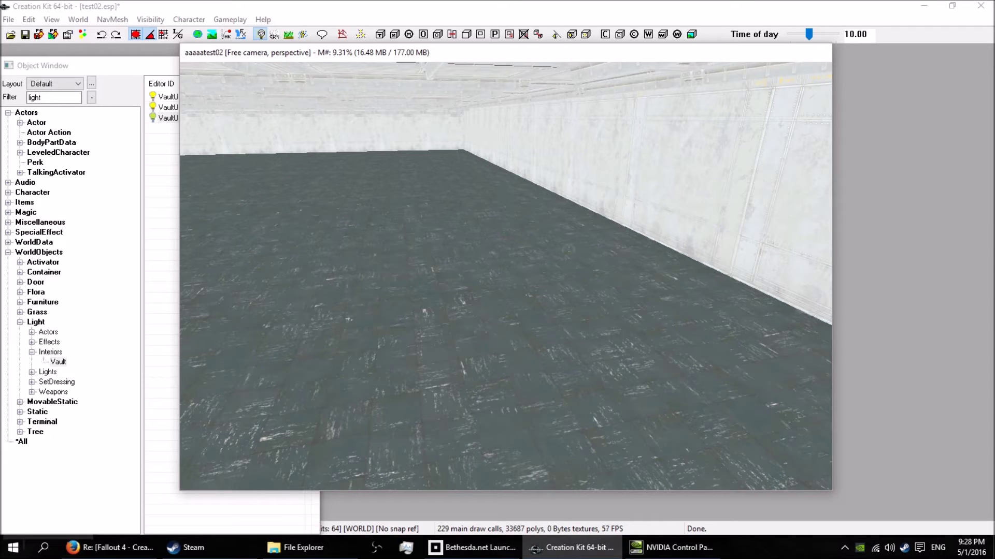
pyautogui.press('z')
pyautogui.moveTo(522, 327); pyautogui.dragTo(527, 98)
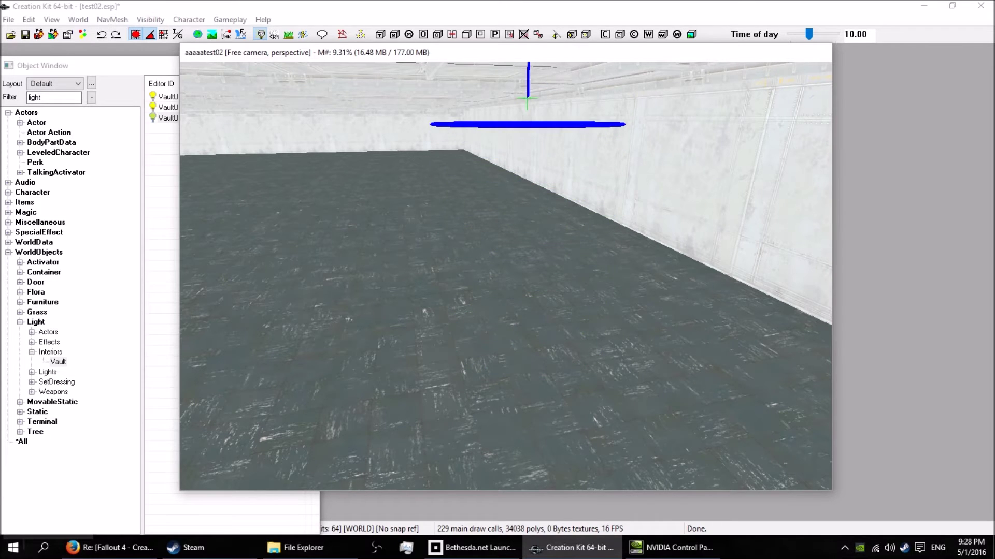
pyautogui.keyDown('shift'); pyautogui.moveTo(502, 245); pyautogui.dragTo(393, 249, button='middle'); pyautogui.keyUp('shift')
pyautogui.moveTo(464, 228); pyautogui.dragTo(326, 261, button='middle')
pyautogui.scroll(5, 327, 264)
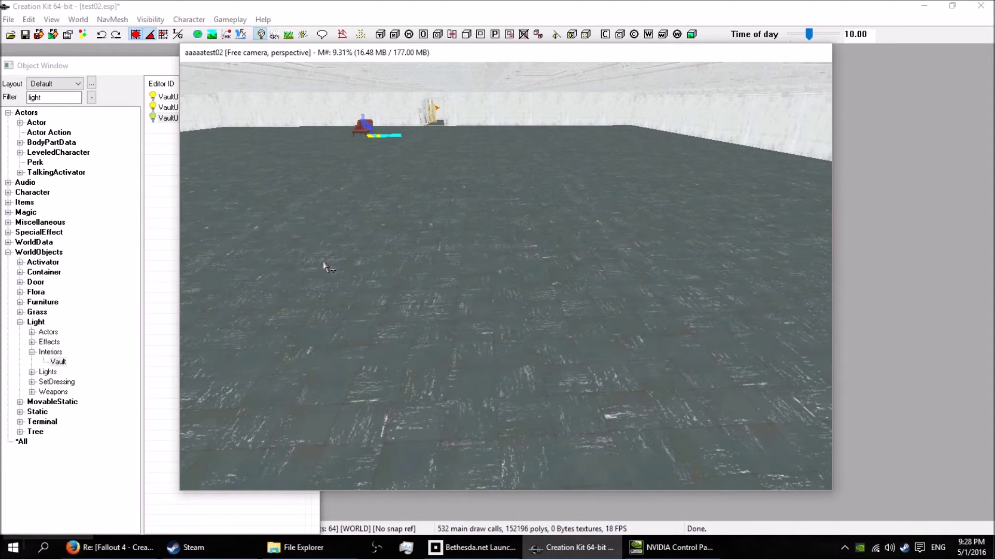
# - Place a VaultUnderLightAnimatedFlicker light on the empty floor far from the armchair and raise it toward the ceiling
pyautogui.moveTo(323, 261); pyautogui.dragTo(332, 265, button='middle')
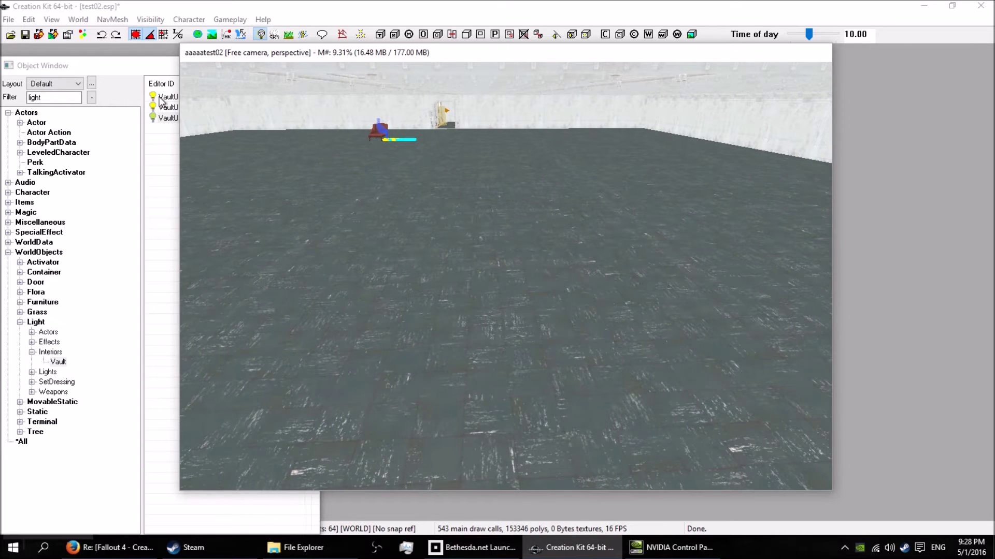
pyautogui.moveTo(160, 98); pyautogui.dragTo(460, 279)
pyautogui.keyDown('shift'); pyautogui.moveTo(460, 281); pyautogui.dragTo(460, 280, button='middle'); pyautogui.keyUp('shift')
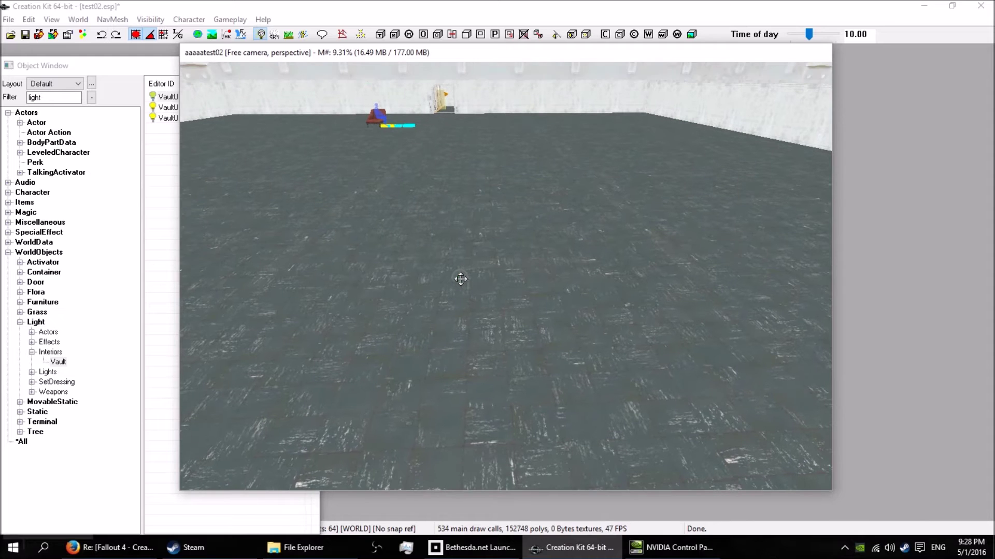
pyautogui.click(461, 278)
pyautogui.moveTo(462, 277); pyautogui.dragTo(447, 102)
pyautogui.moveTo(460, 280)
pyautogui.keyDown('shift'); pyautogui.mouseDown(button='middle')
pyautogui.moveTo(461, 270)
pyautogui.moveTo(387, 272)
pyautogui.moveTo(449, 267)
pyautogui.mouseUp(button='middle'); pyautogui.keyUp('shift')
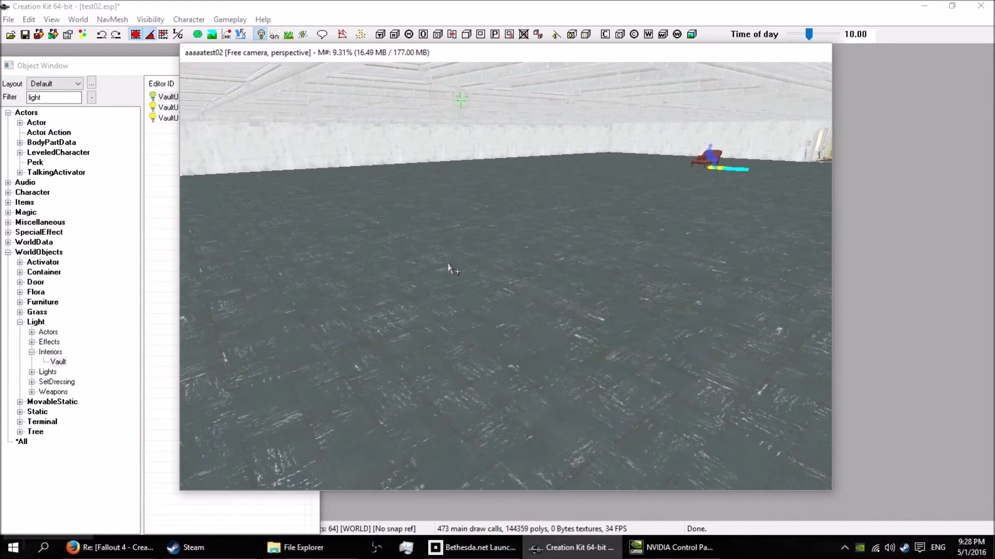
pyautogui.moveTo(551, 245); pyautogui.dragTo(466, 258, button='middle')
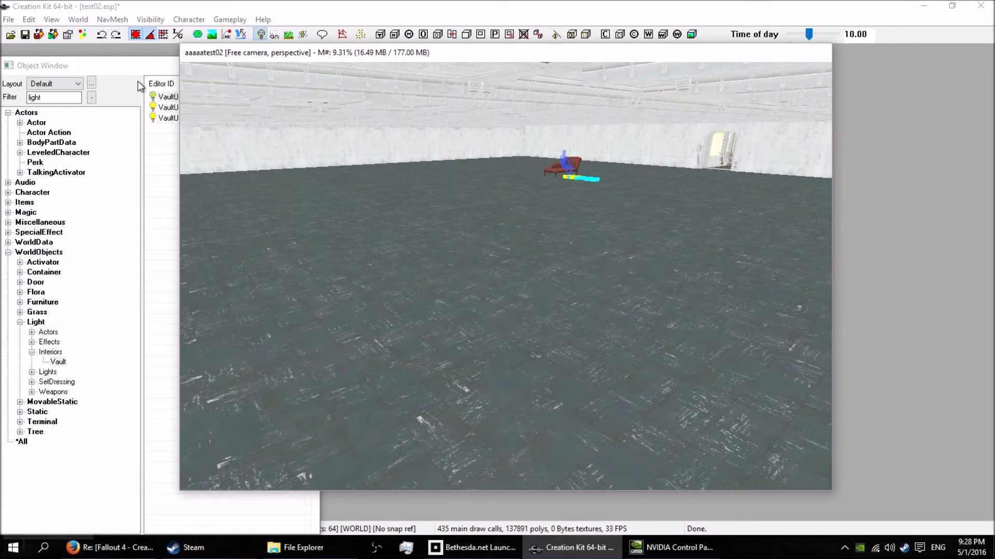
# - Place another VaultUnderLightAnimatedFlickerCool light in the middle of the open floor, raise it toward the ceiling and deselect it
pyautogui.click(157, 82)
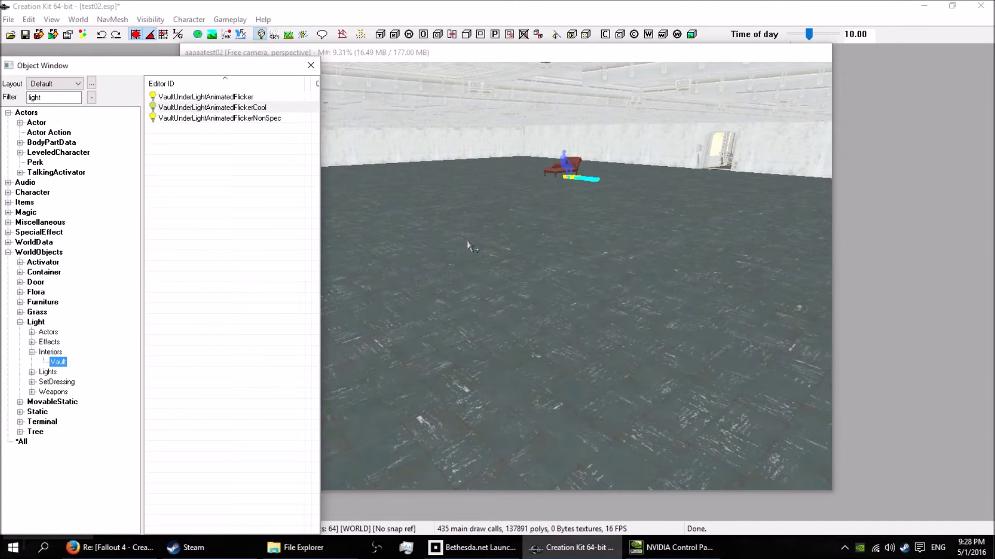
pyautogui.click(506, 286)
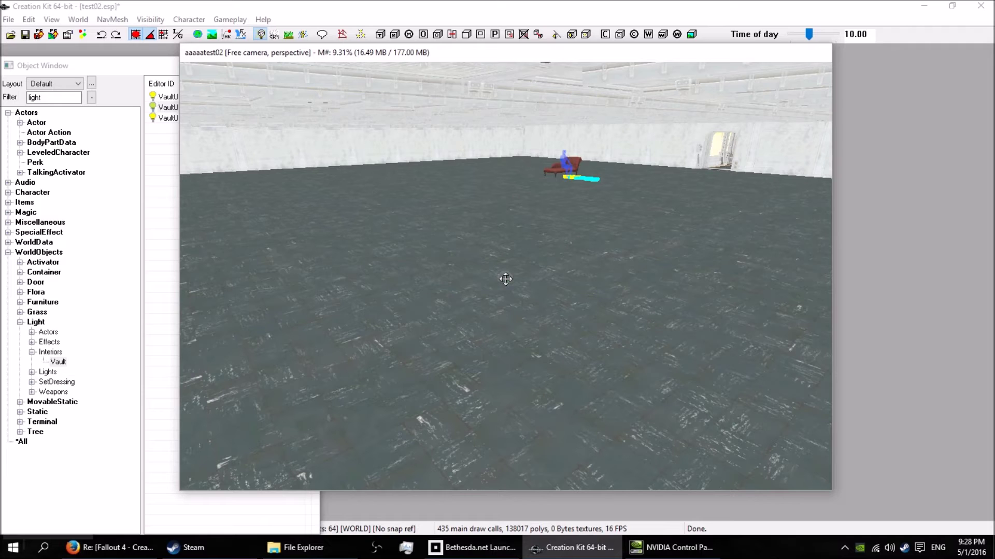
pyautogui.press('z')
pyautogui.moveTo(506, 280); pyautogui.dragTo(507, 115)
pyautogui.press('d')
# - List all lights in the Light category, place defaultLightCool02SpotNS on the open floor and raise it above the floor
pyautogui.click(115, 108)
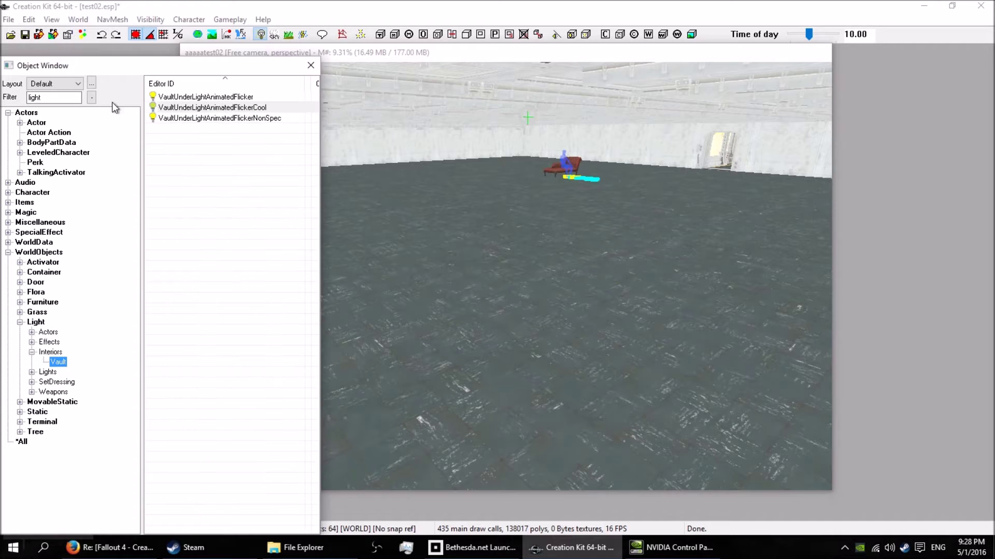
pyautogui.click(36, 322)
pyautogui.scroll(-5, 216, 223)
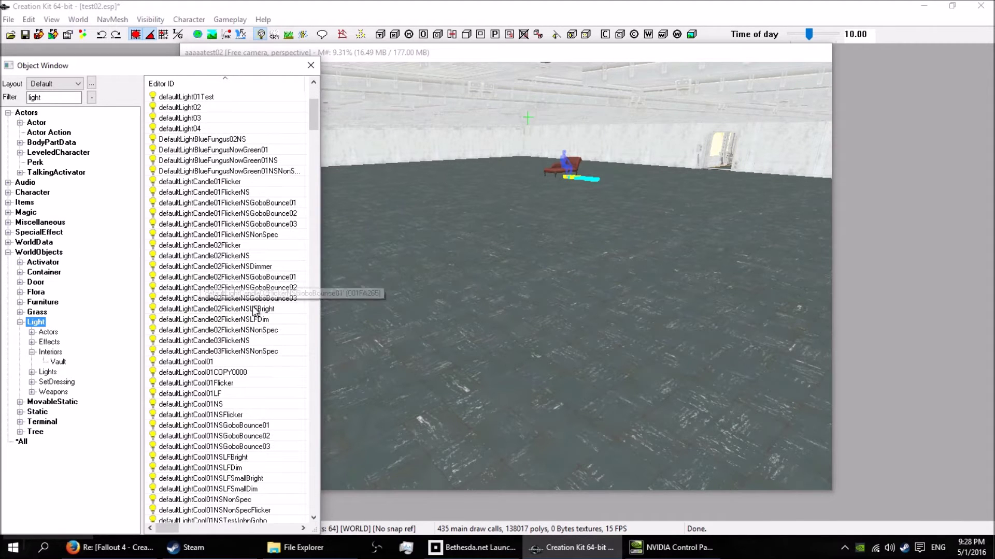
pyautogui.scroll(-14, 218, 387)
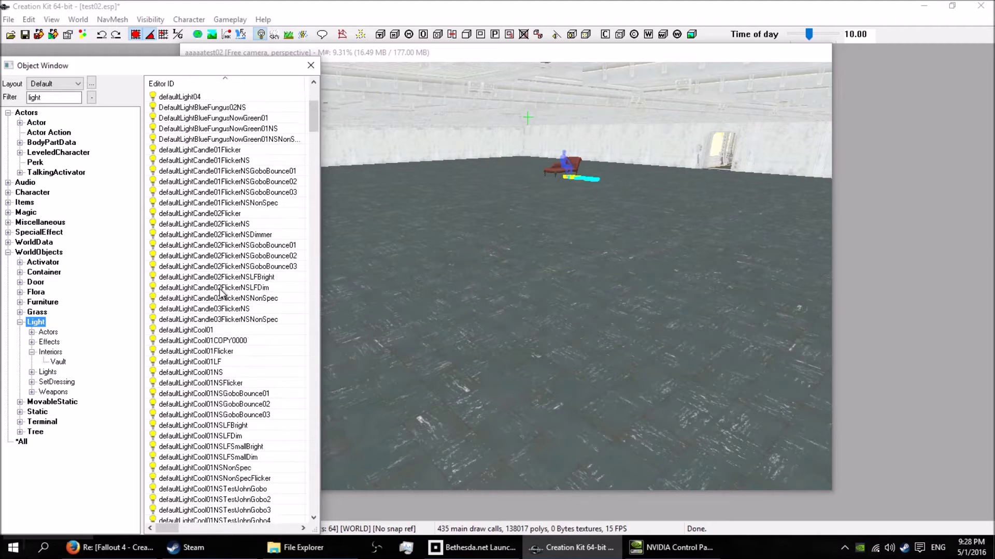
pyautogui.scroll(-3, 219, 291)
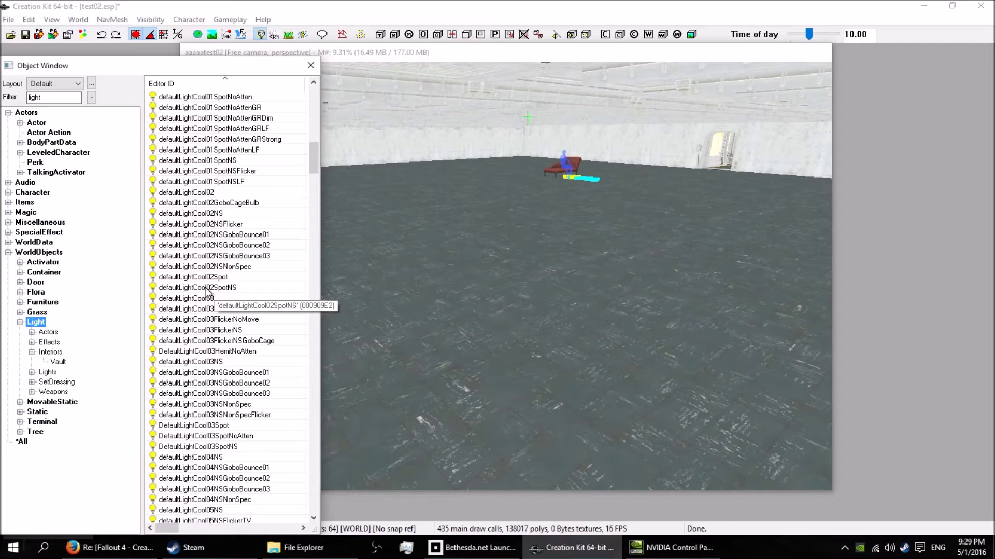
pyautogui.moveTo(207, 288); pyautogui.dragTo(337, 288)
pyautogui.moveTo(492, 281); pyautogui.dragTo(490, 275)
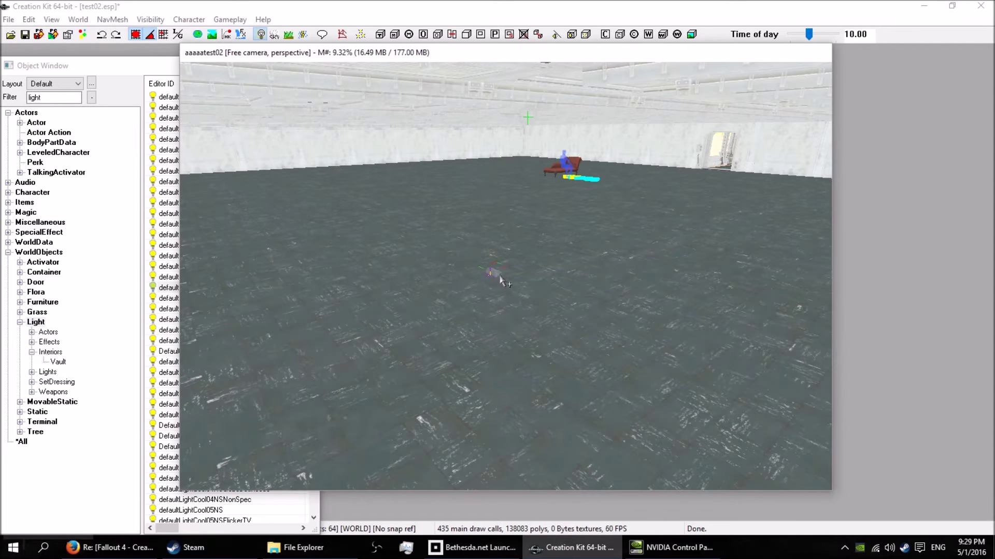
pyautogui.press('z')
pyautogui.moveTo(492, 270); pyautogui.dragTo(493, 176)
pyautogui.keyDown('shift'); pyautogui.moveTo(495, 164); pyautogui.dragTo(382, 221, button='middle'); pyautogui.keyUp('shift')
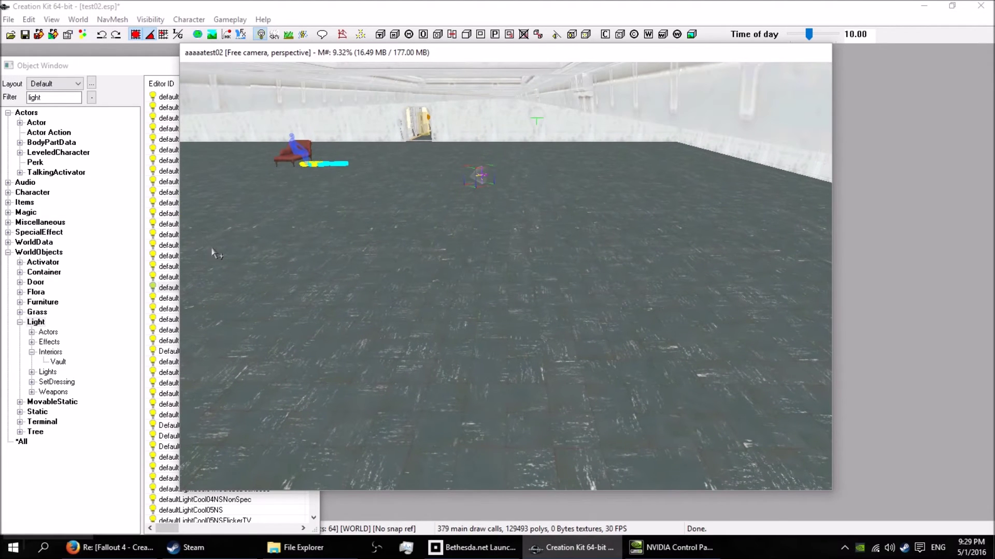
# - Place a defaultLightFire01FlickerGoboWireBarrel light on the floor in front of the armchair and raise it slightly
pyautogui.click(120, 77)
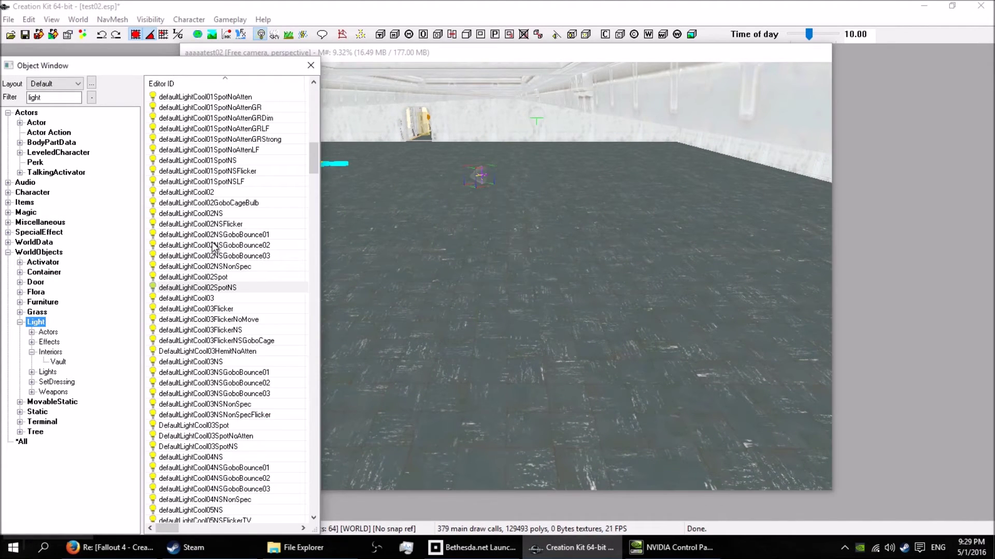
pyautogui.scroll(-11, 213, 247)
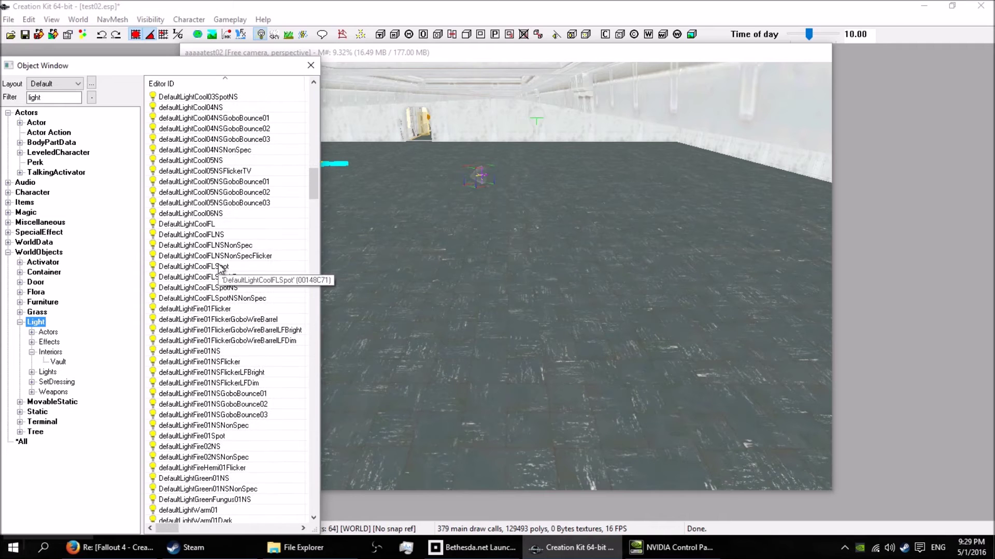
pyautogui.scroll(-2, 219, 267)
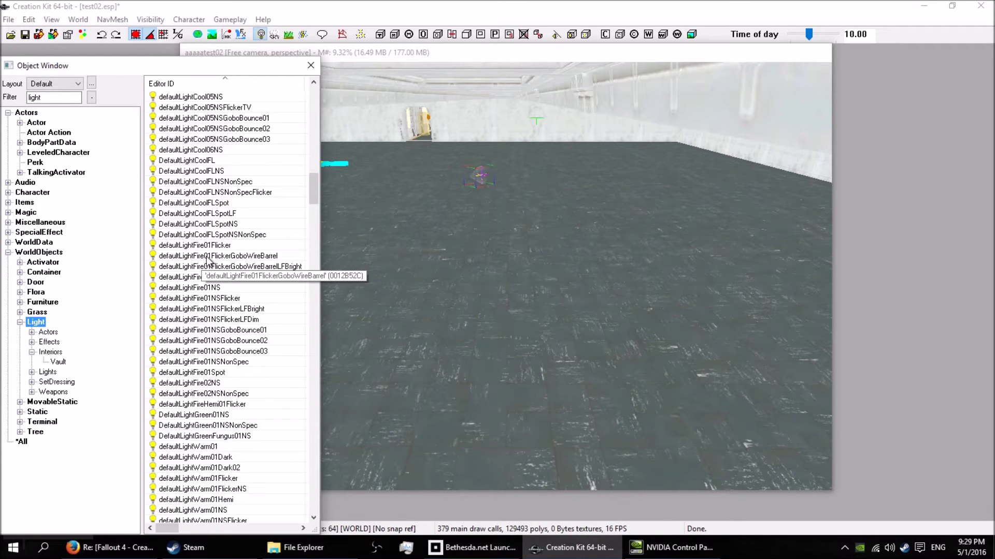
pyautogui.moveTo(207, 256); pyautogui.dragTo(479, 267)
pyautogui.moveTo(678, 269); pyautogui.dragTo(668, 267)
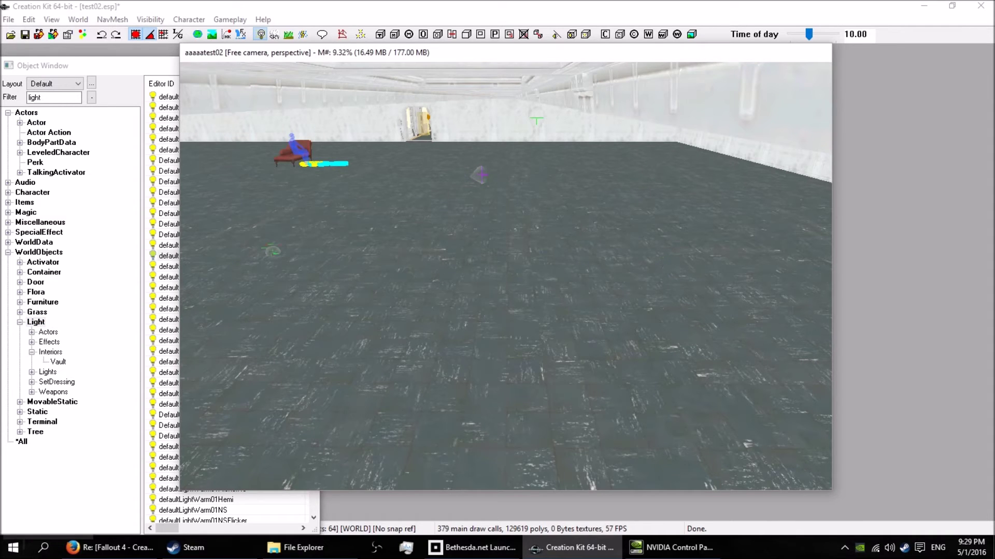
pyautogui.moveTo(272, 252); pyautogui.dragTo(262, 211)
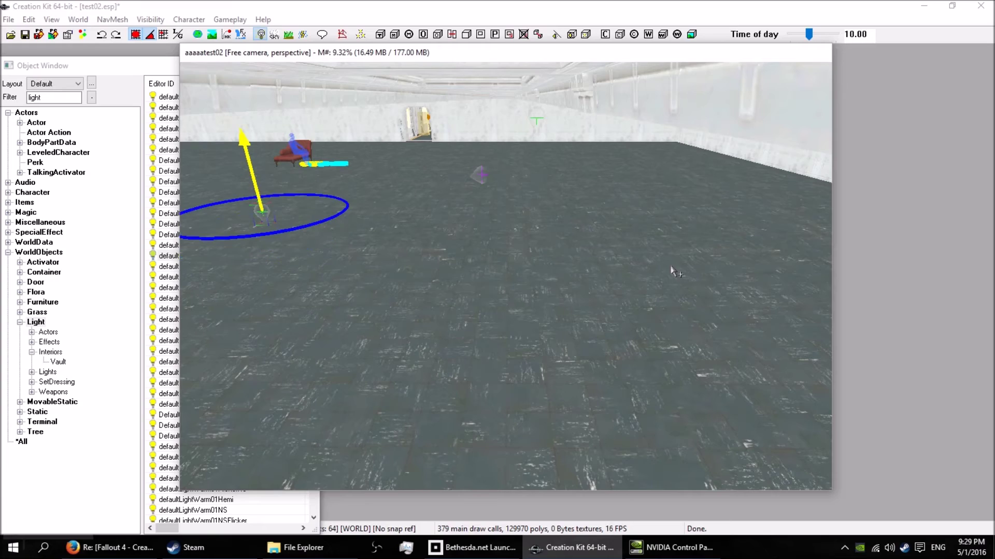
pyautogui.moveTo(672, 251)
pyautogui.keyDown('shift'); pyautogui.mouseDown(button='middle')
pyautogui.moveTo(627, 235)
pyautogui.moveTo(722, 237)
pyautogui.mouseUp(button='middle'); pyautogui.keyUp('shift')
pyautogui.moveTo(728, 242); pyautogui.dragTo(744, 236, button='right')
# - Place a DefaultLightGreenFungus01NS light on the vault room's floor beside the fire light
pyautogui.click(167, 70)
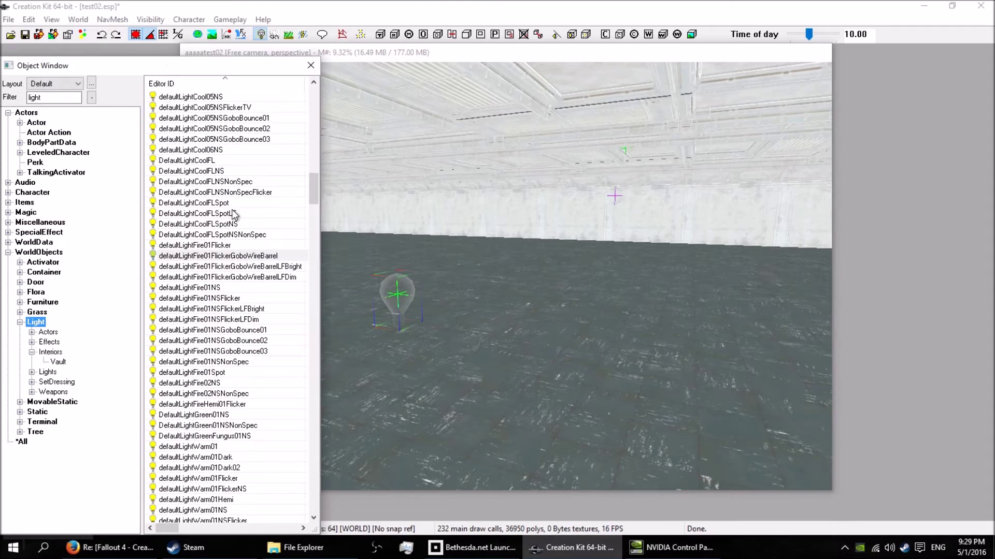
pyautogui.scroll(-5, 256, 262)
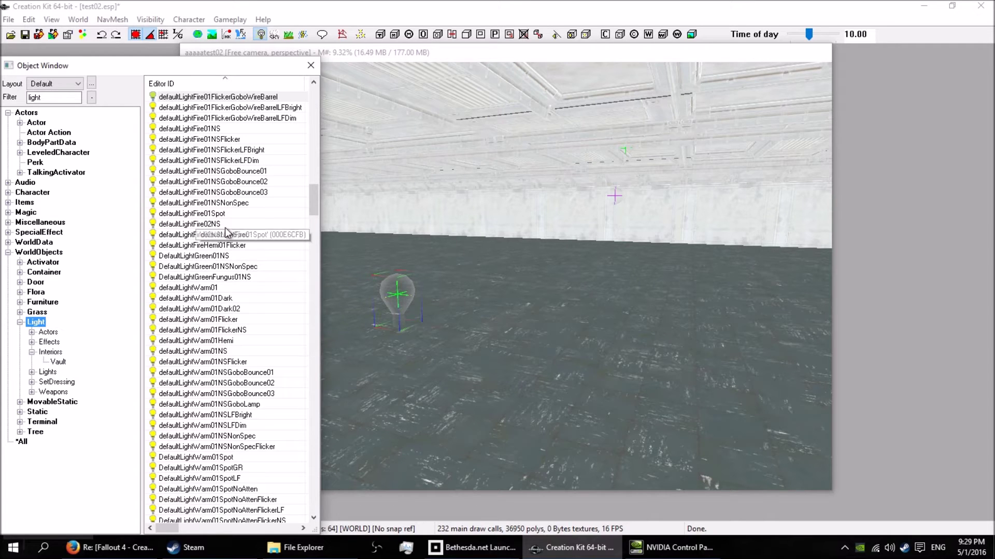
pyautogui.scroll(-1, 256, 261)
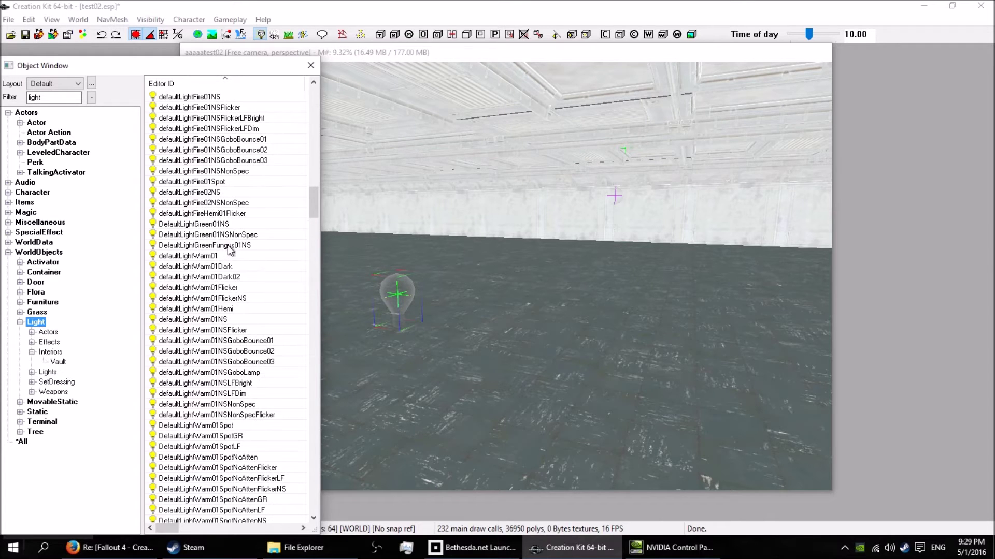
pyautogui.moveTo(230, 250); pyautogui.dragTo(231, 251)
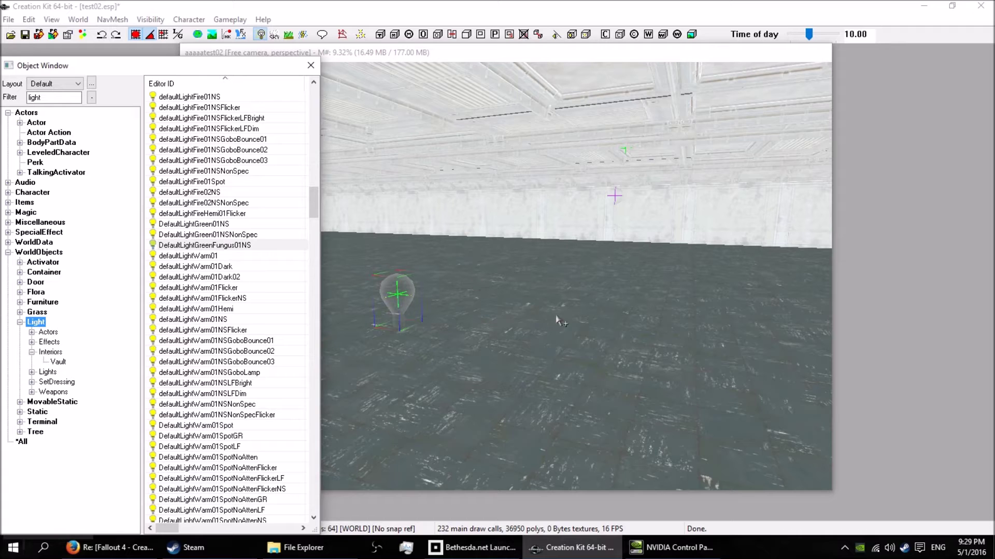
pyautogui.moveTo(590, 325); pyautogui.dragTo(594, 330)
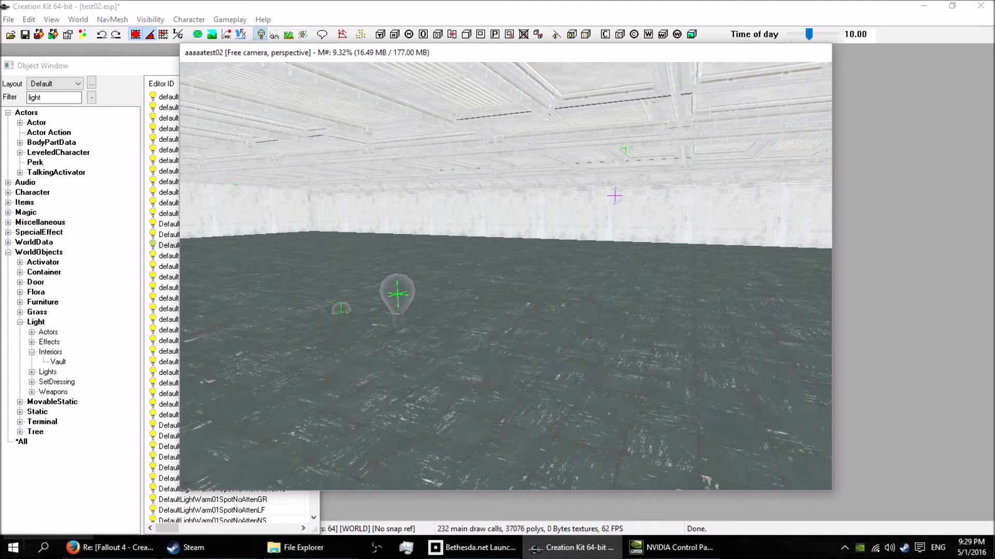
pyautogui.moveTo(593, 330); pyautogui.dragTo(747, 332, button='middle')
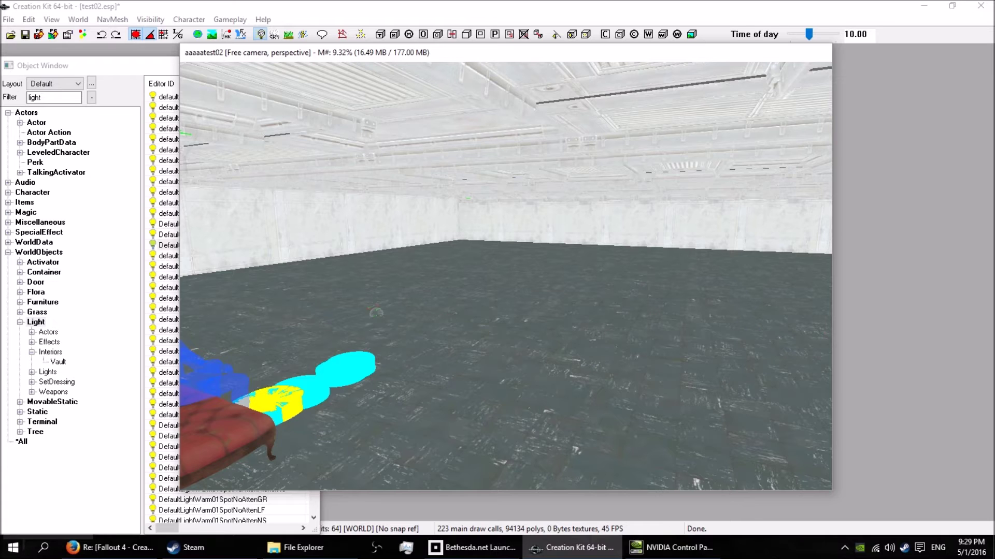
pyautogui.moveTo(414, 311); pyautogui.dragTo(697, 290, button='middle')
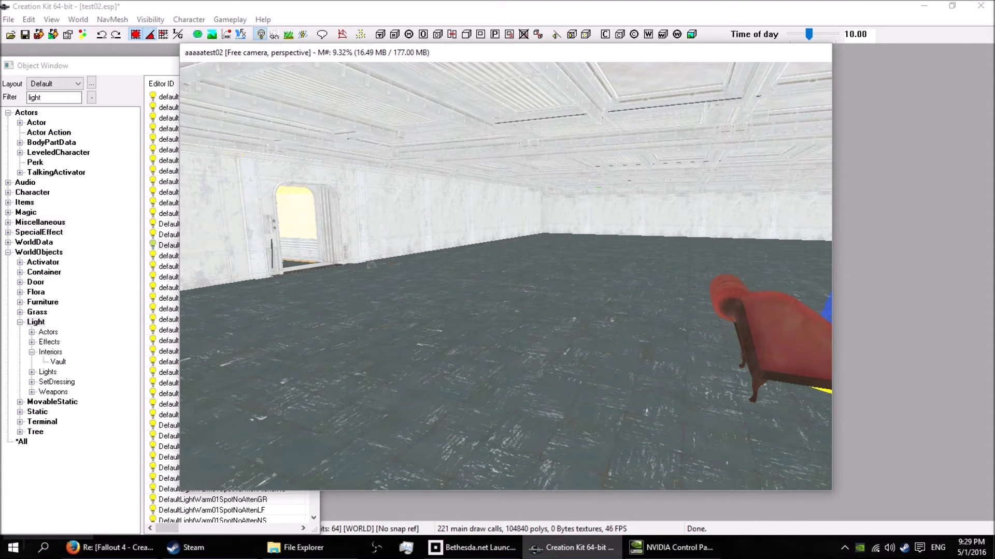
# - Move the DefaultLightGreenFungus01NS light against the wall beside the vault doorway and raise it to the door frame's control panel
pyautogui.click(132, 64)
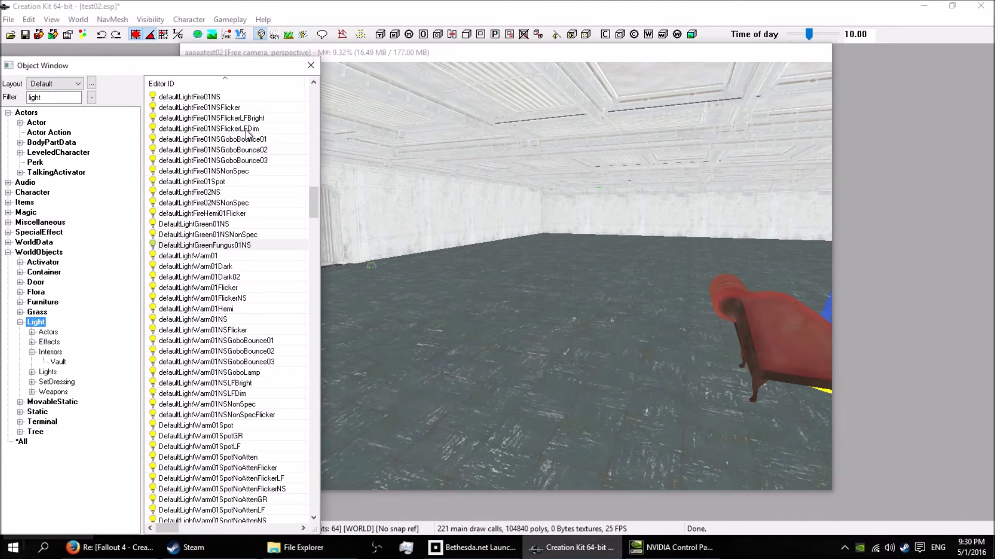
pyautogui.click(373, 267)
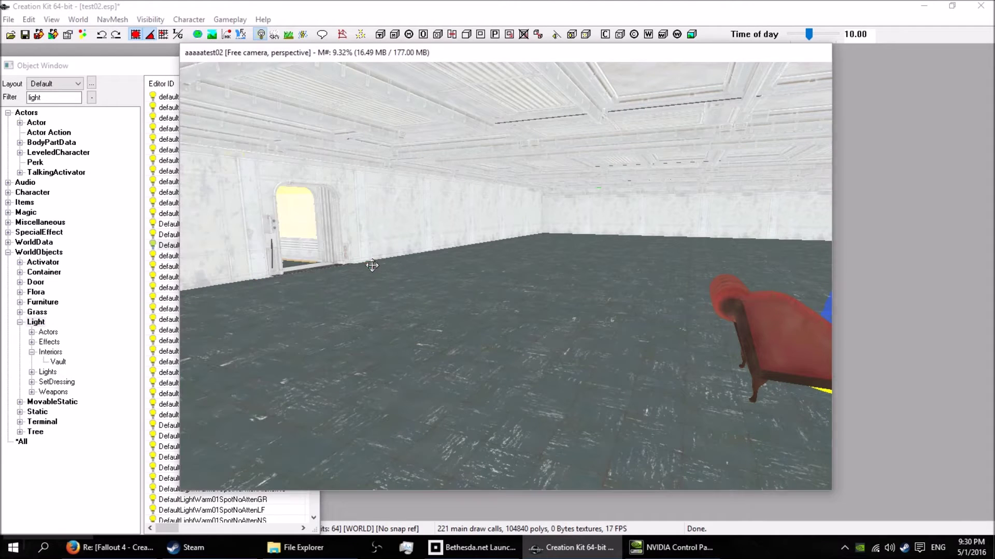
pyautogui.moveTo(372, 266); pyautogui.dragTo(369, 240)
pyautogui.click(328, 193)
pyautogui.scroll(4, 395, 256)
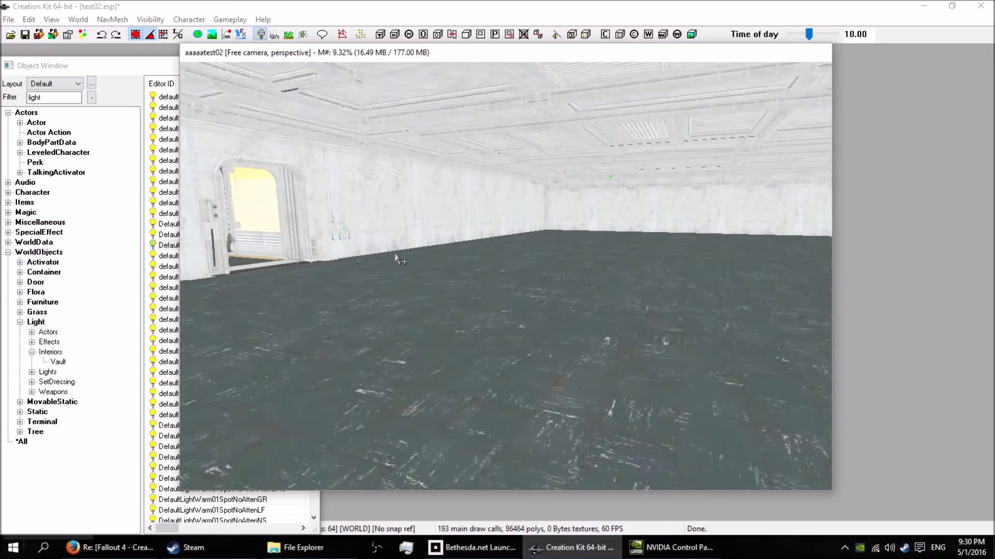
pyautogui.moveTo(405, 238)
pyautogui.keyDown('shift'); pyautogui.mouseDown(button='middle')
pyautogui.moveTo(490, 250)
pyautogui.moveTo(467, 263)
pyautogui.moveTo(486, 266)
pyautogui.moveTo(688, 268)
pyautogui.mouseUp(button='middle'); pyautogui.keyUp('shift')
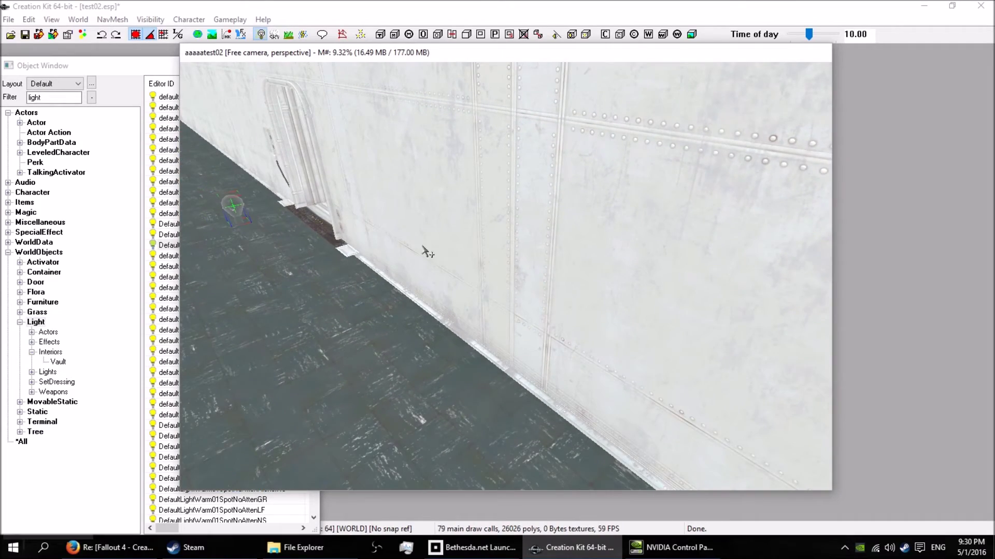
pyautogui.moveTo(424, 251)
pyautogui.keyDown('shift'); pyautogui.mouseDown(button='middle')
pyautogui.moveTo(486, 263)
pyautogui.moveTo(661, 245)
pyautogui.moveTo(534, 252)
pyautogui.moveTo(447, 241)
pyautogui.mouseUp(button='middle'); pyautogui.keyUp('shift')
pyautogui.scroll(4, 465, 260)
pyautogui.press('z')
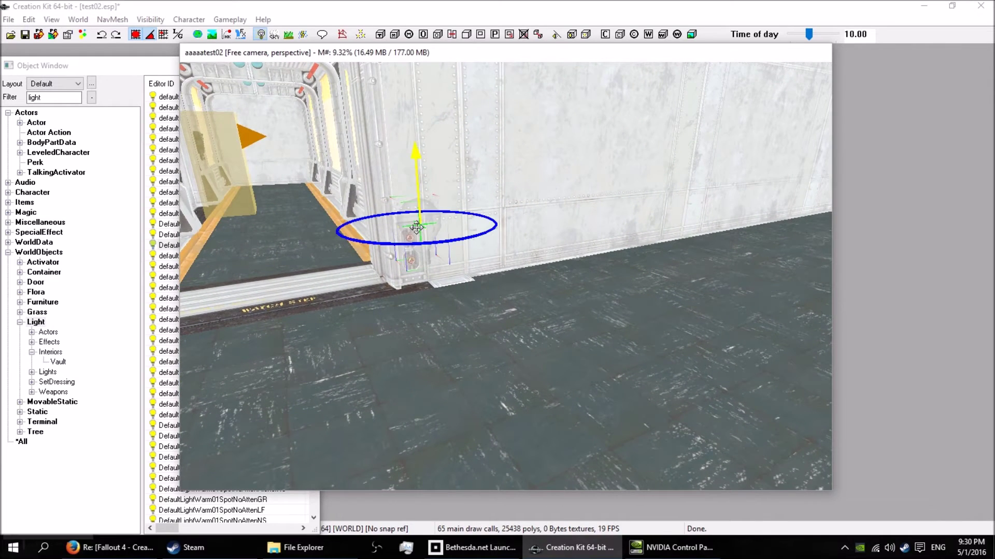
pyautogui.moveTo(418, 226)
pyautogui.mouseDown()
pyautogui.moveTo(417, 116)
pyautogui.moveTo(418, 259)
pyautogui.moveTo(410, 99)
pyautogui.moveTo(419, 225)
pyautogui.mouseUp()
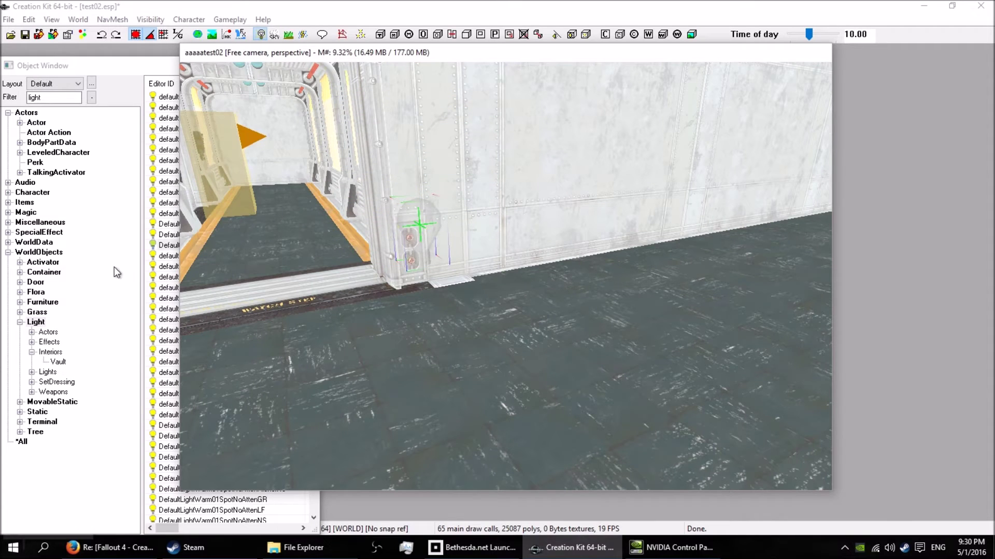
pyautogui.click(142, 67)
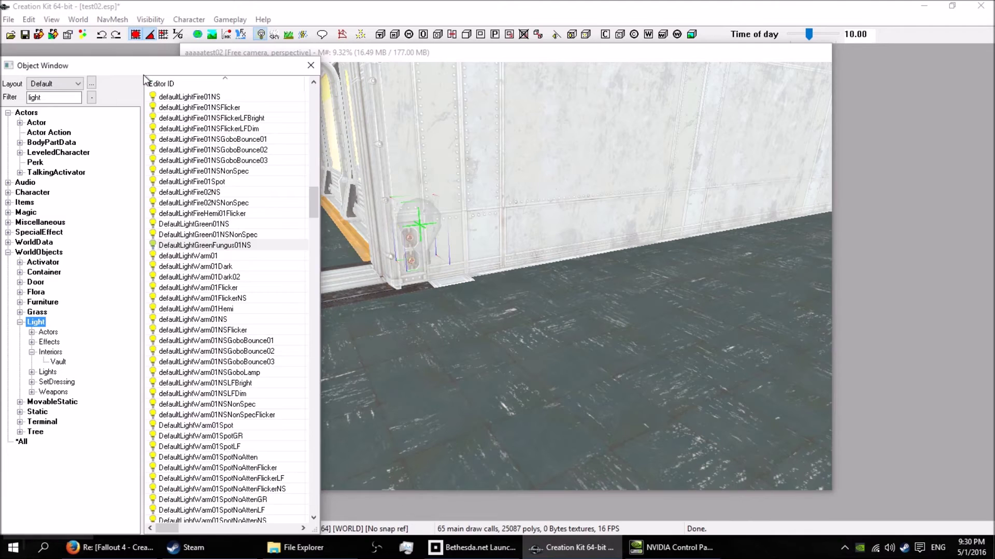
# - Find FXBlueSparkLight01 in the light list and place it on the floor of the corridor beyond the vault doorway
pyautogui.scroll(-3, 237, 333)
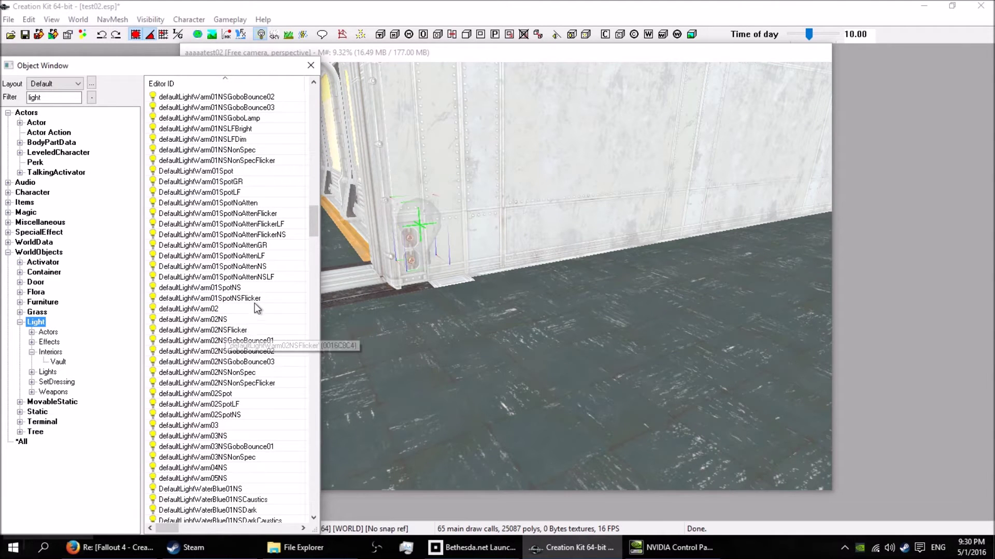
pyautogui.scroll(-7, 255, 310)
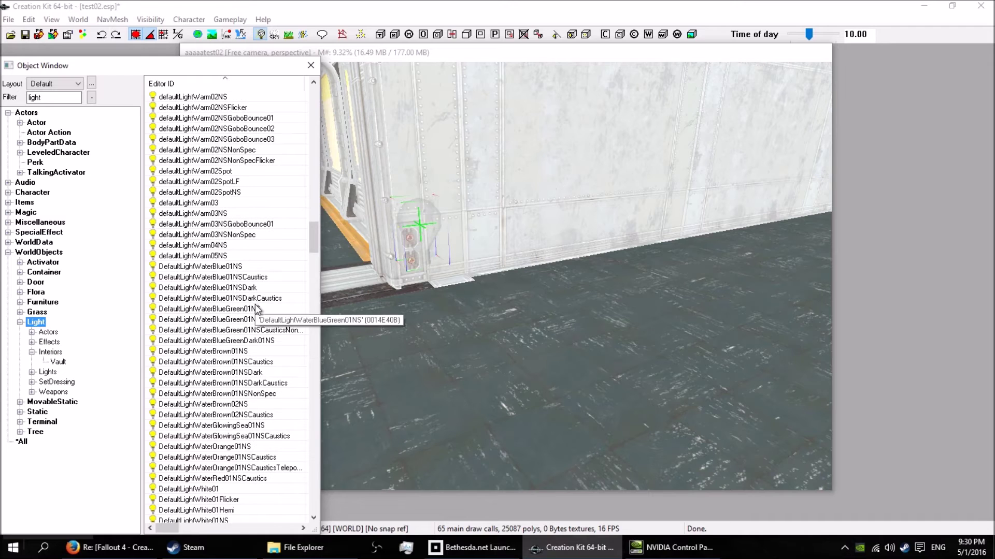
pyautogui.scroll(-2, 255, 310)
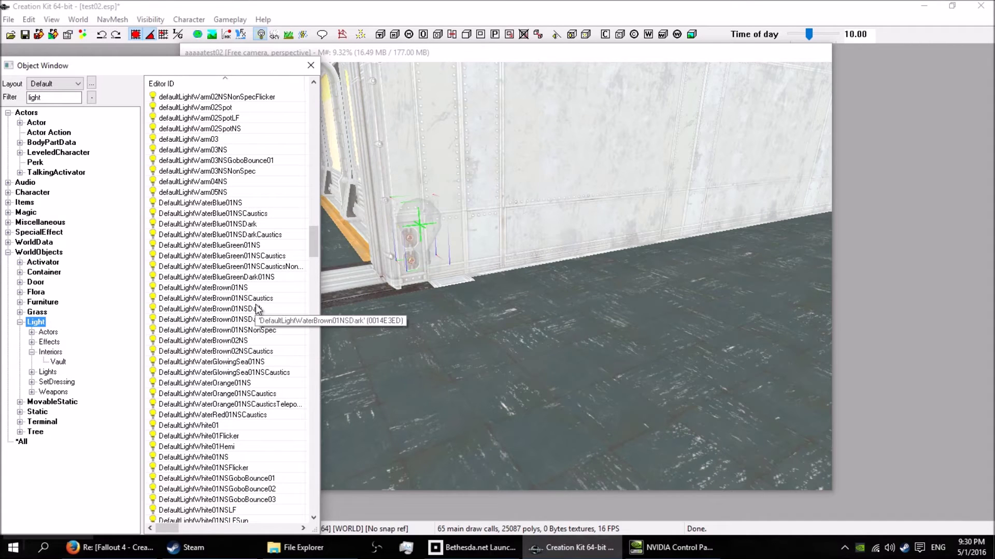
pyautogui.scroll(-4, 247, 317)
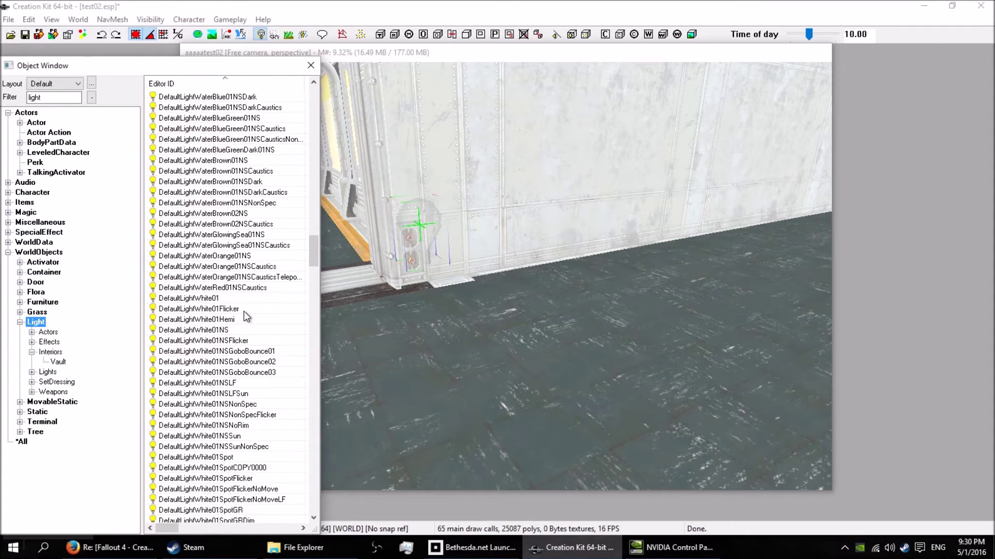
pyautogui.scroll(-15, 243, 312)
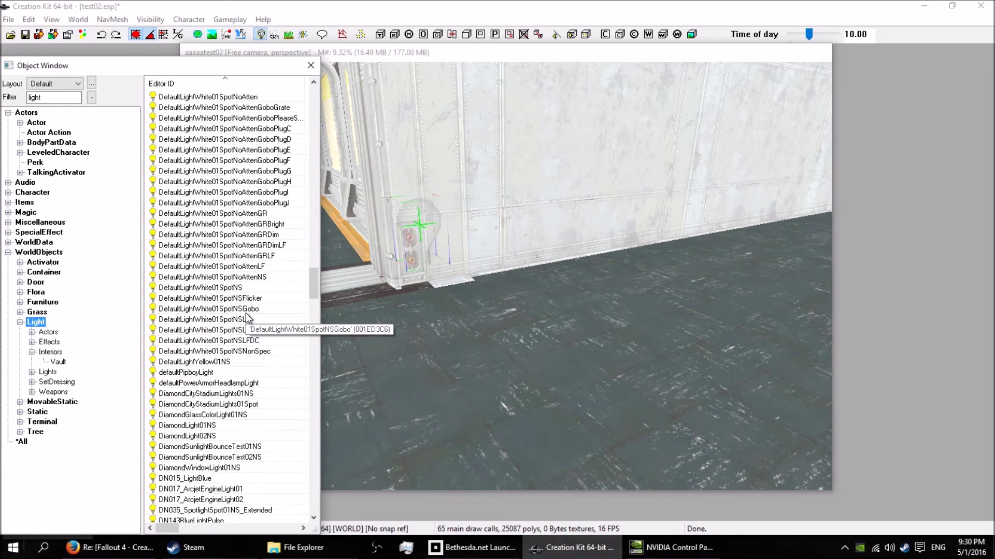
pyautogui.scroll(-3, 246, 317)
pyautogui.scroll(-11, 248, 317)
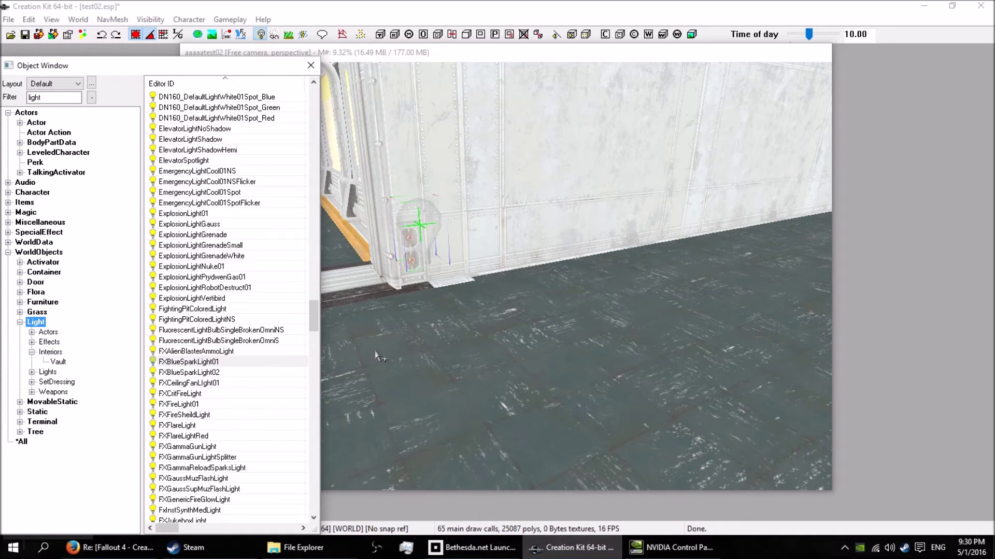
pyautogui.moveTo(376, 356); pyautogui.dragTo(433, 368)
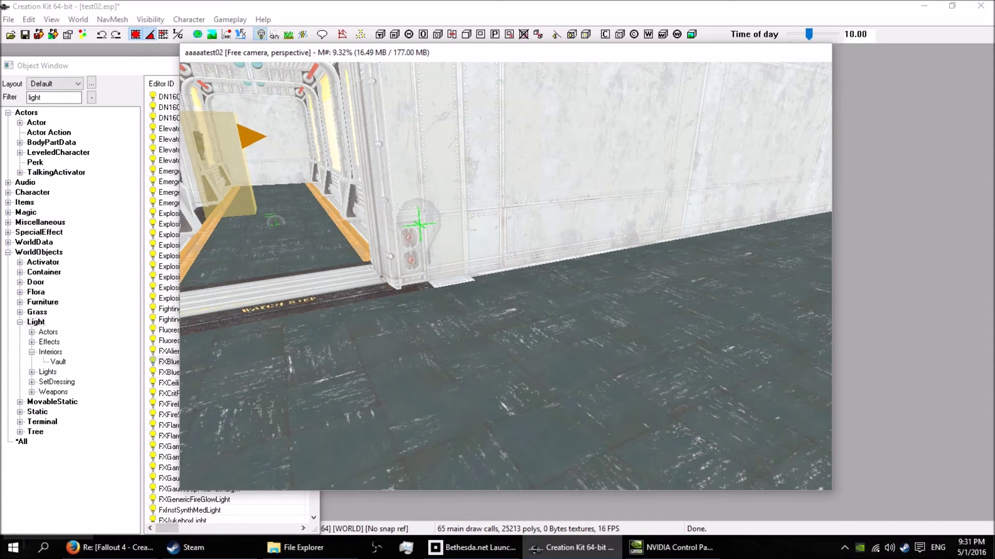
# - Move the FXBlueSparkLight01 light against the corridor's side wall, opposite the translucent yellow box, and raise it above the floor
pyautogui.moveTo(392, 220)
pyautogui.keyDown('shift'); pyautogui.mouseDown(button='middle')
pyautogui.moveTo(374, 217)
pyautogui.moveTo(409, 231)
pyautogui.moveTo(387, 232)
pyautogui.mouseUp(button='middle'); pyautogui.keyUp('shift')
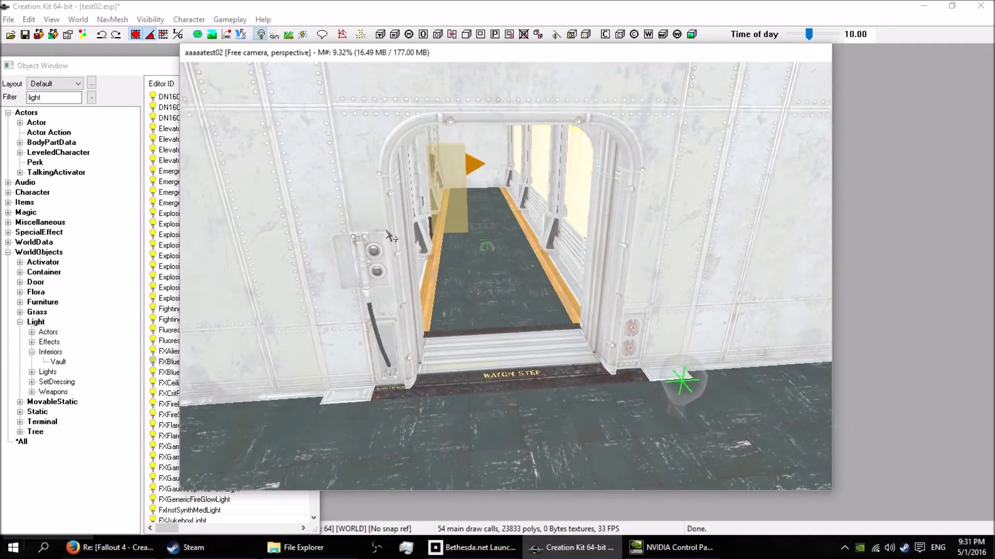
pyautogui.scroll(5, 440, 243)
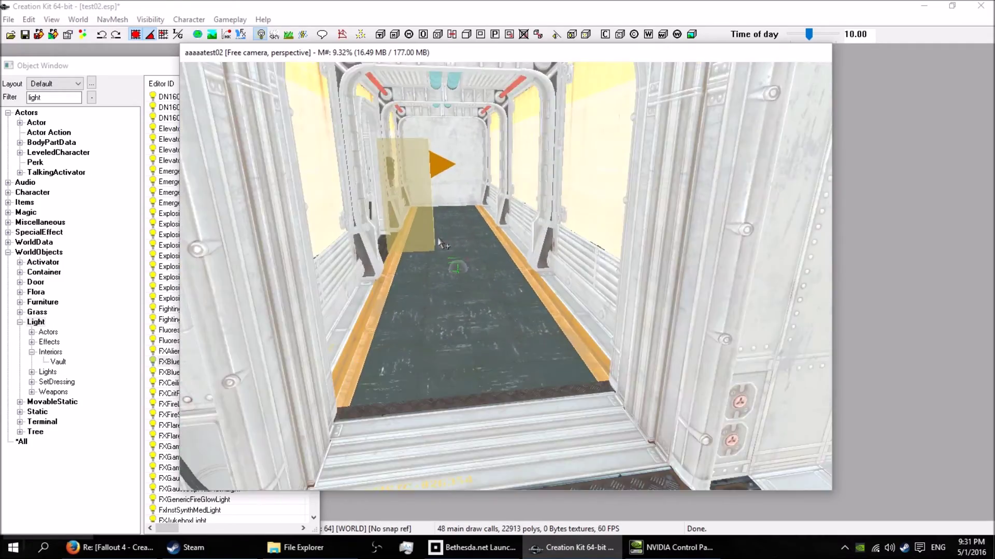
pyautogui.scroll(3, 439, 242)
pyautogui.moveTo(441, 248); pyautogui.dragTo(449, 266, button='middle')
pyautogui.scroll(3, 450, 270)
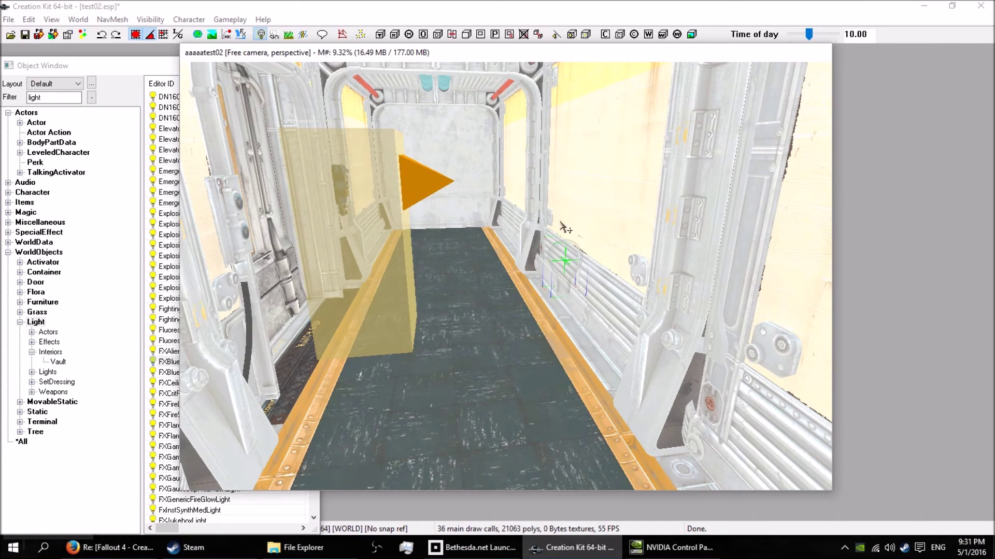
# - Save the test02.esp plugin, then switch to Fallout 4 and open its main menu
pyautogui.click(8, 20)
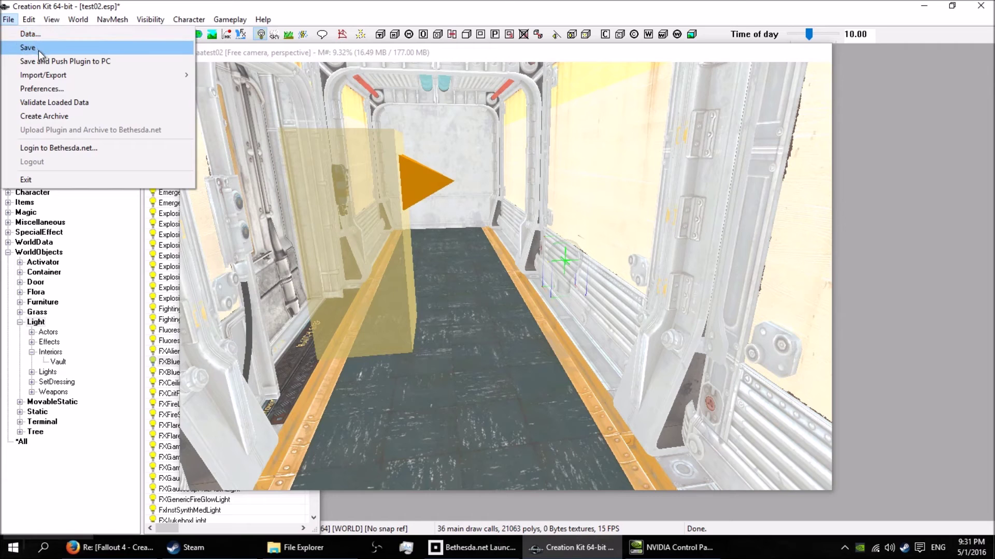
pyautogui.click(38, 50)
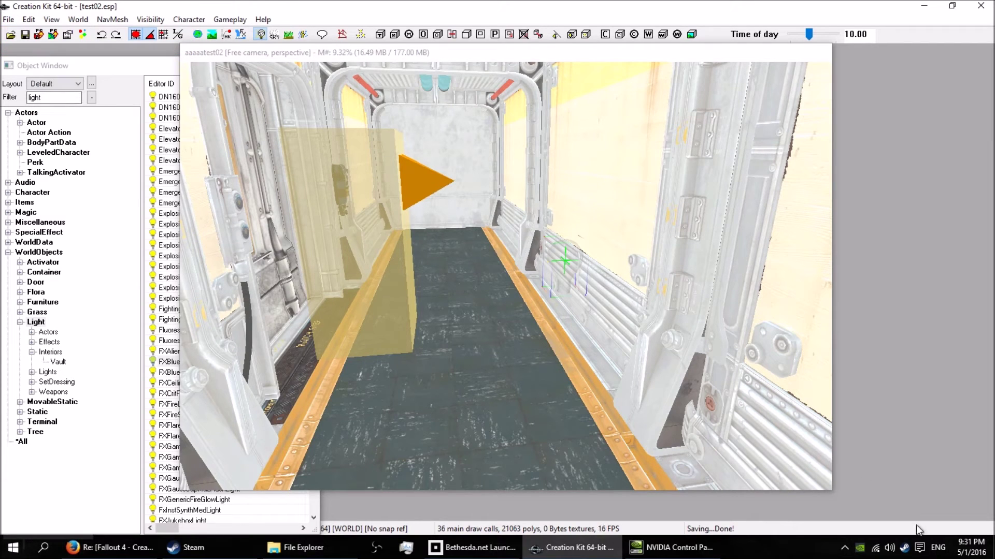
pyautogui.rightClick(860, 548)
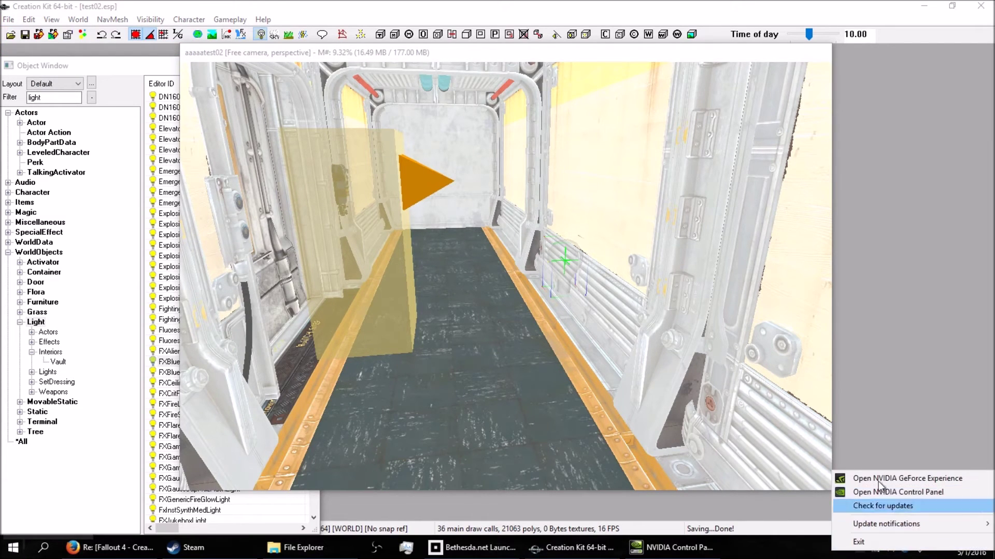
pyautogui.click(887, 422)
pyautogui.rightClick(904, 550)
pyautogui.click(814, 369)
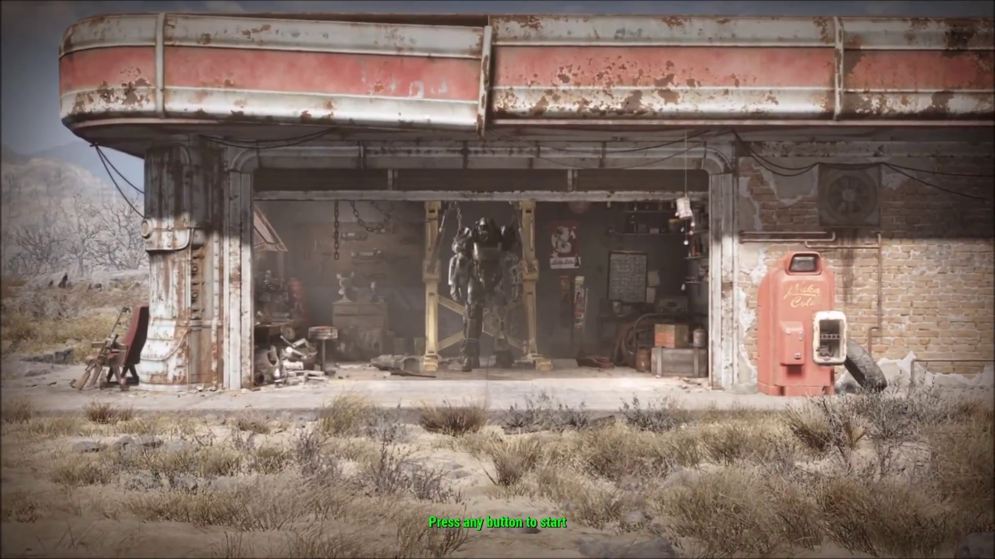
pyautogui.click(342, 369)
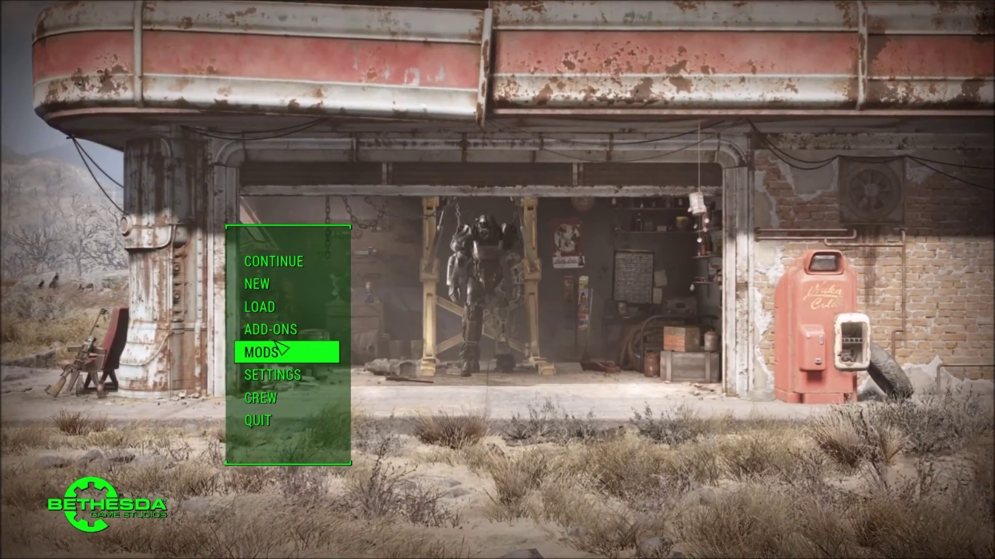
# - Open the mod load order, disable test02.esp and enable it again
pyautogui.click(280, 355)
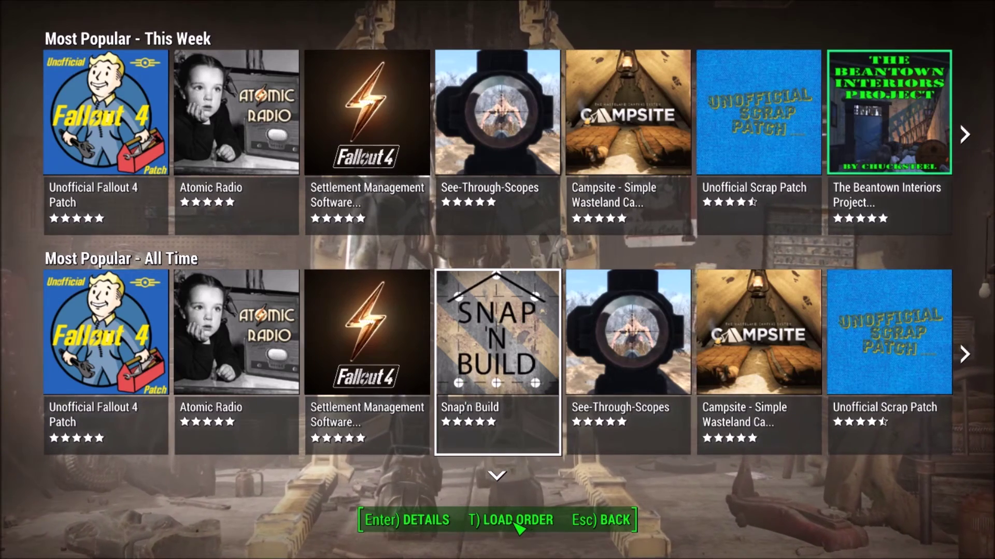
pyautogui.click(505, 523)
pyautogui.click(418, 174)
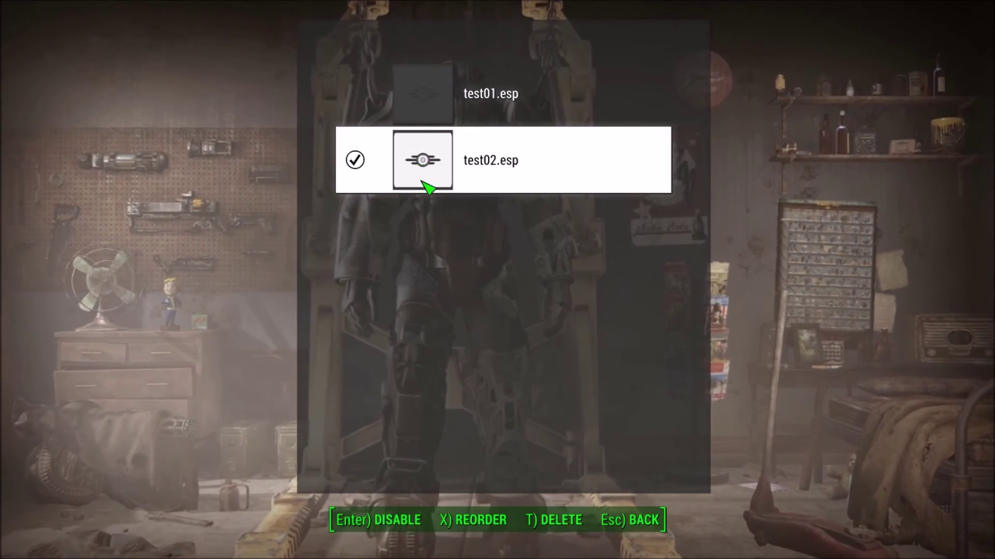
pyautogui.click(384, 523)
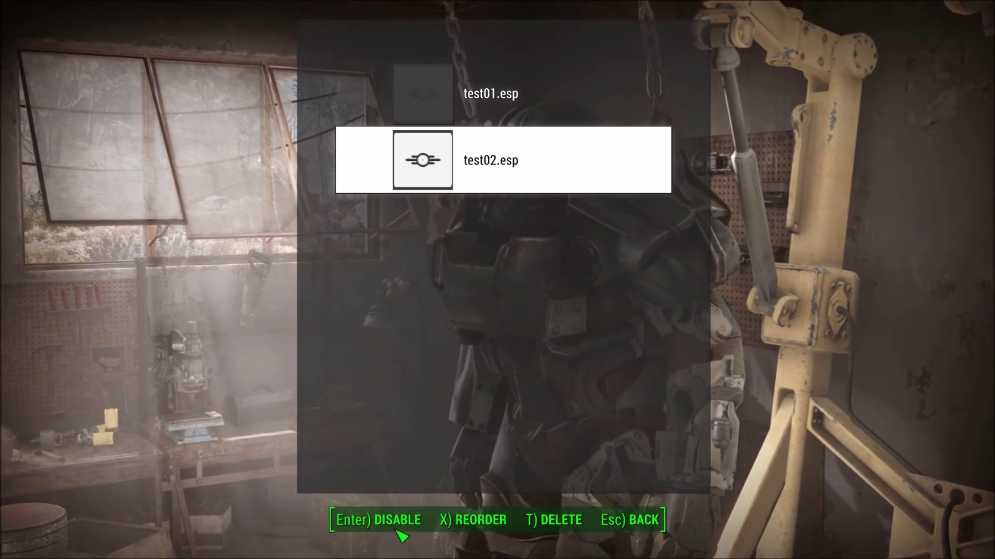
pyautogui.click(401, 173)
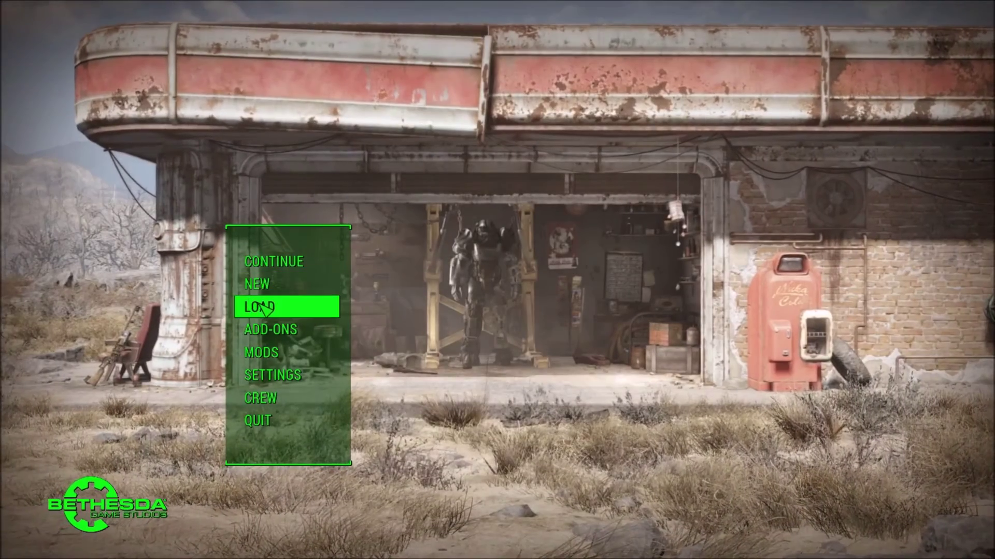
# - Load the modded Commonwealth save with 0h 26m of play time
pyautogui.click(267, 310)
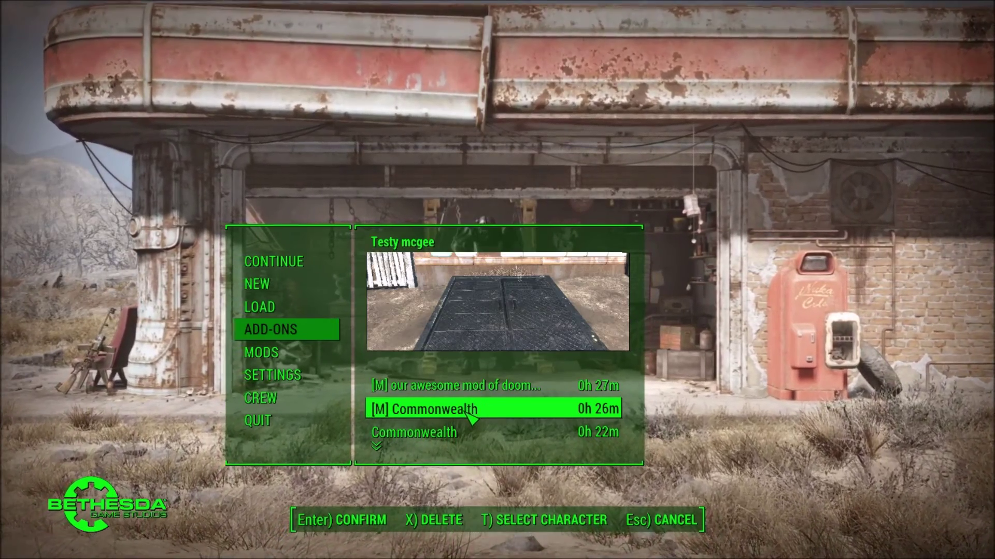
pyautogui.click(471, 410)
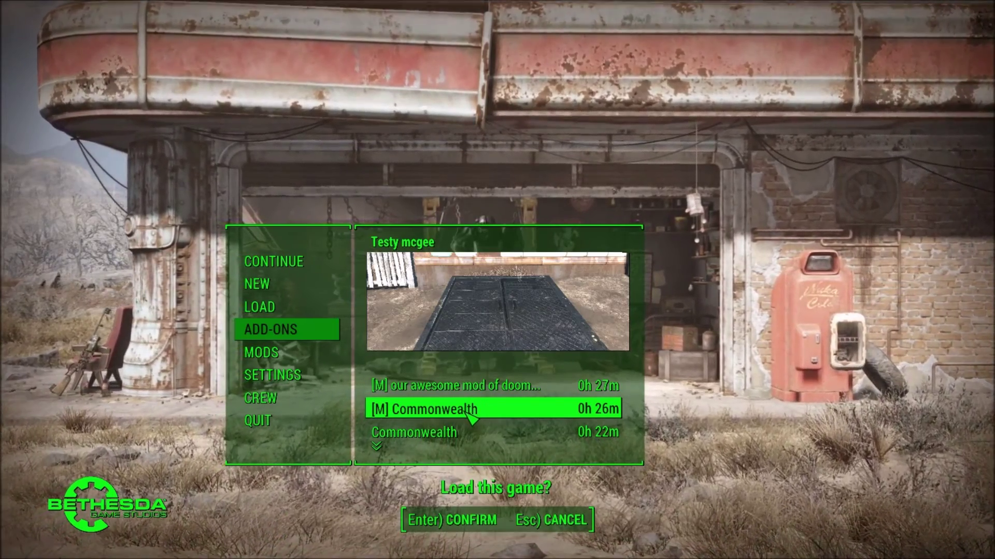
pyautogui.click(458, 521)
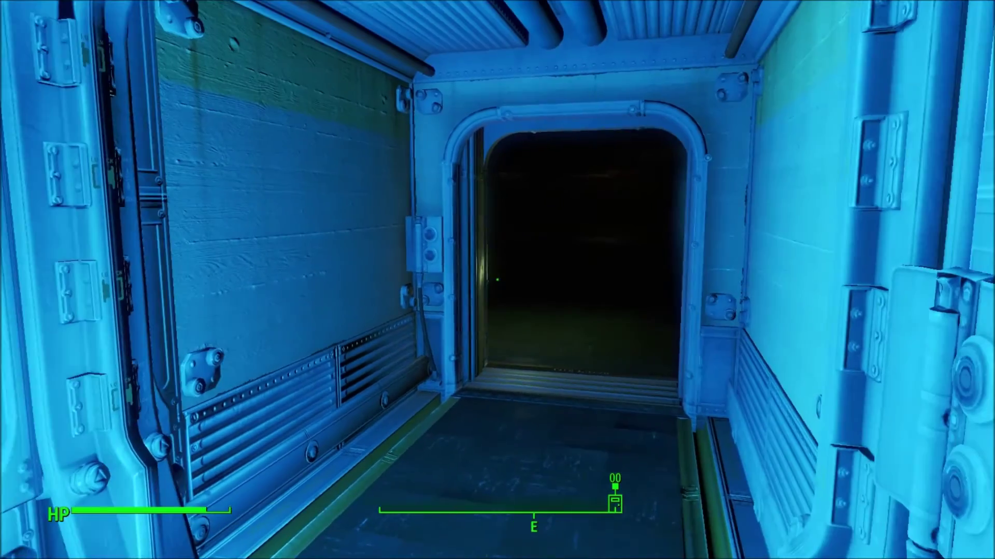
# - Walk from the corridor into the vault room and examine the blue, fire gobo and white spot lights in game
pyautogui.press('w')
pyautogui.press('w')
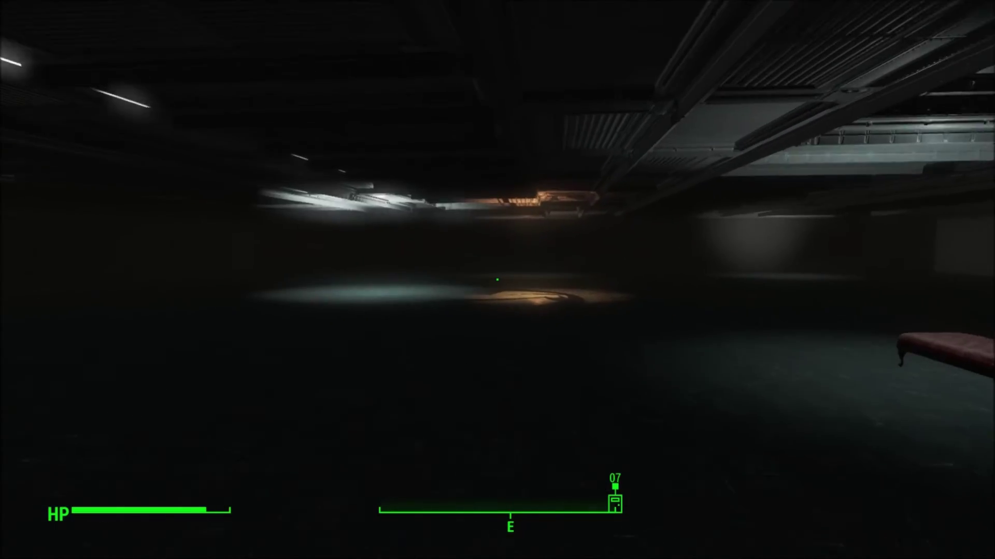
pyautogui.press('w')
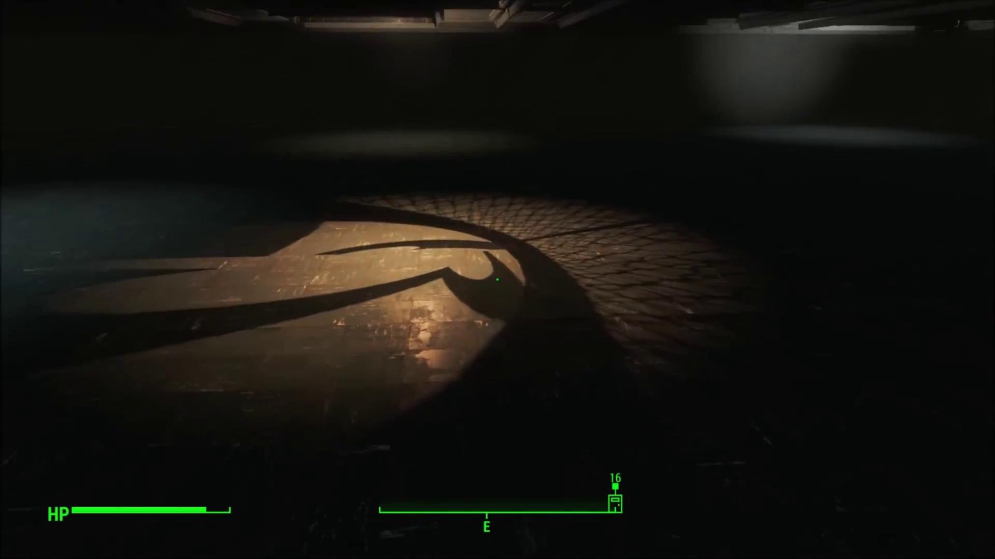
pyautogui.press('w')
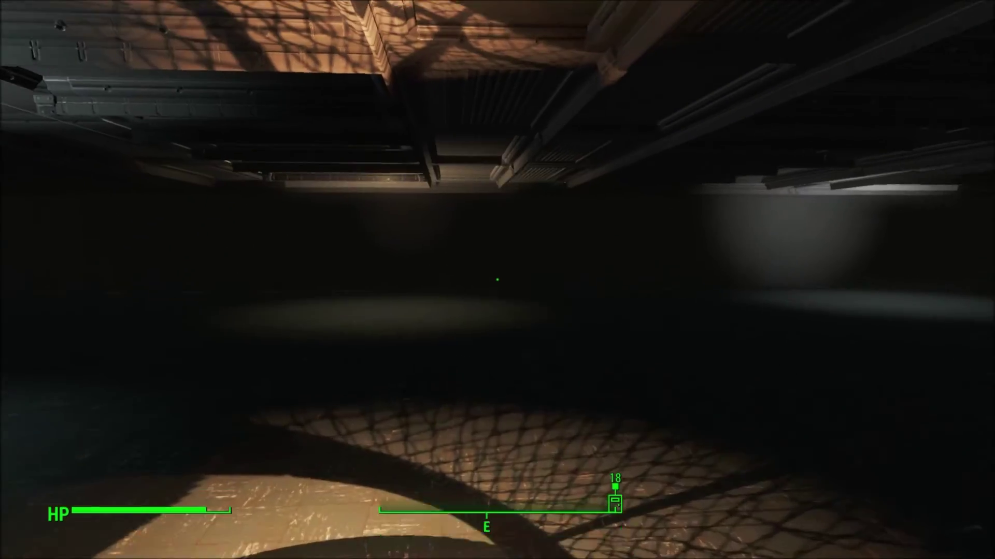
pyautogui.press('w')
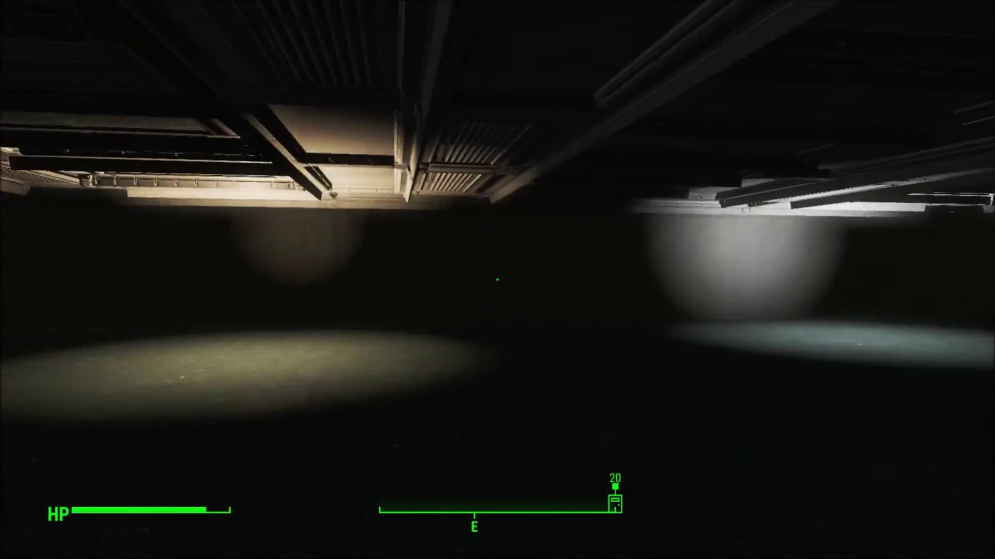
pyautogui.press('w')
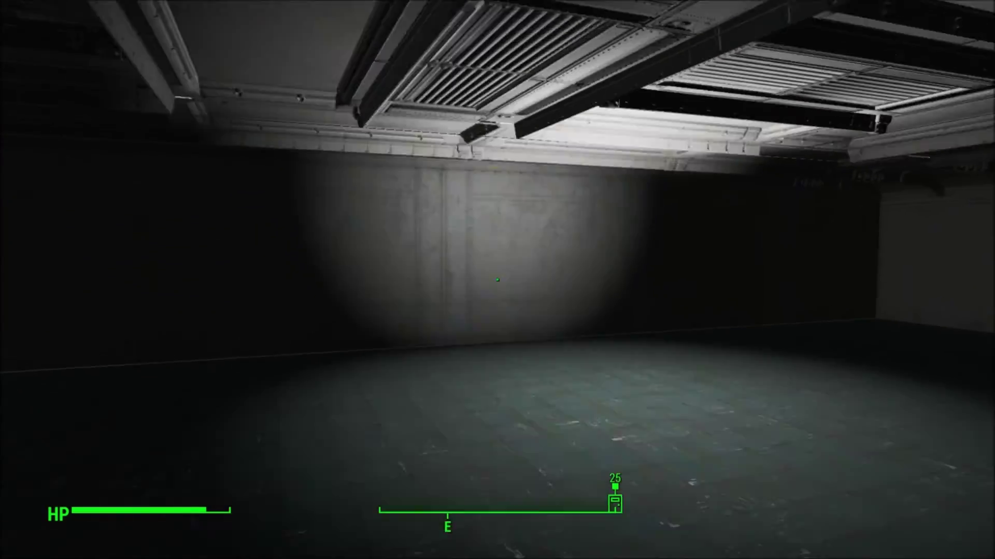
pyautogui.press('w')
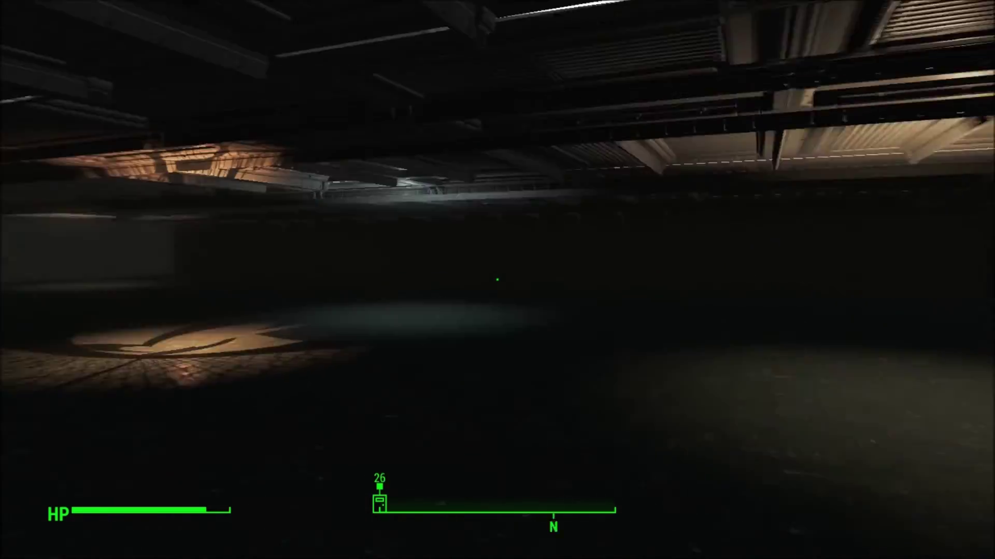
pyautogui.press('w')
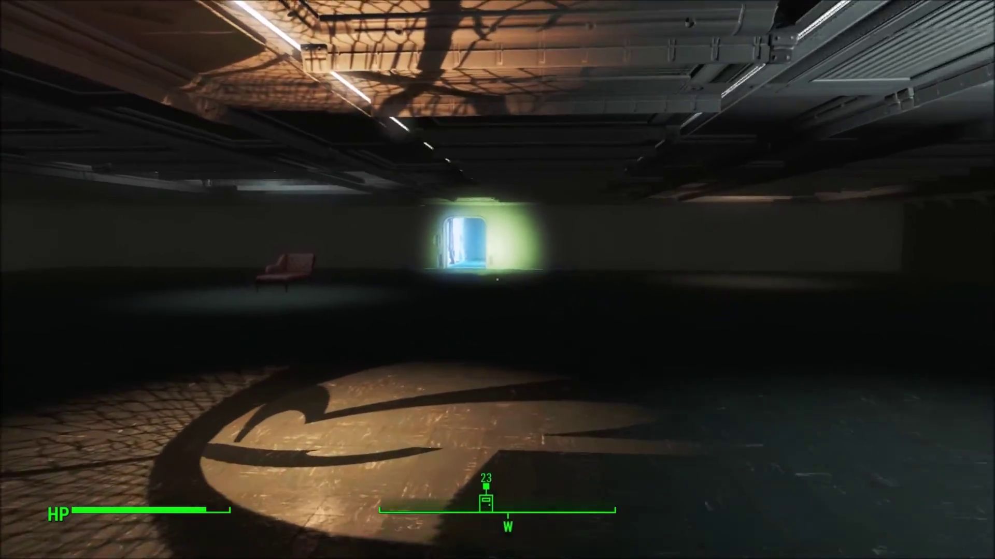
# - Walk back around the doorway side of the room and examine the green fungus light and the light over the red chaise
pyautogui.press('w')
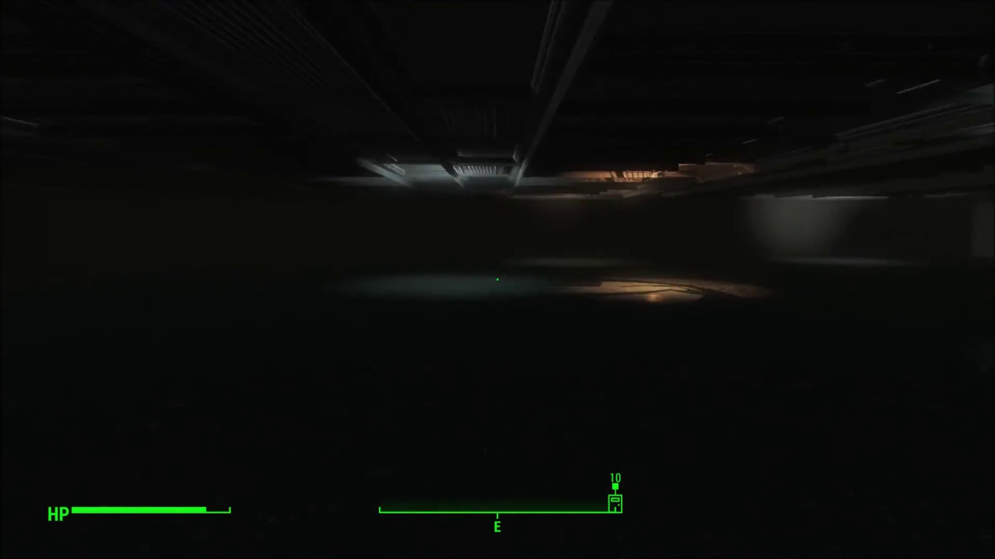
pyautogui.press('s')
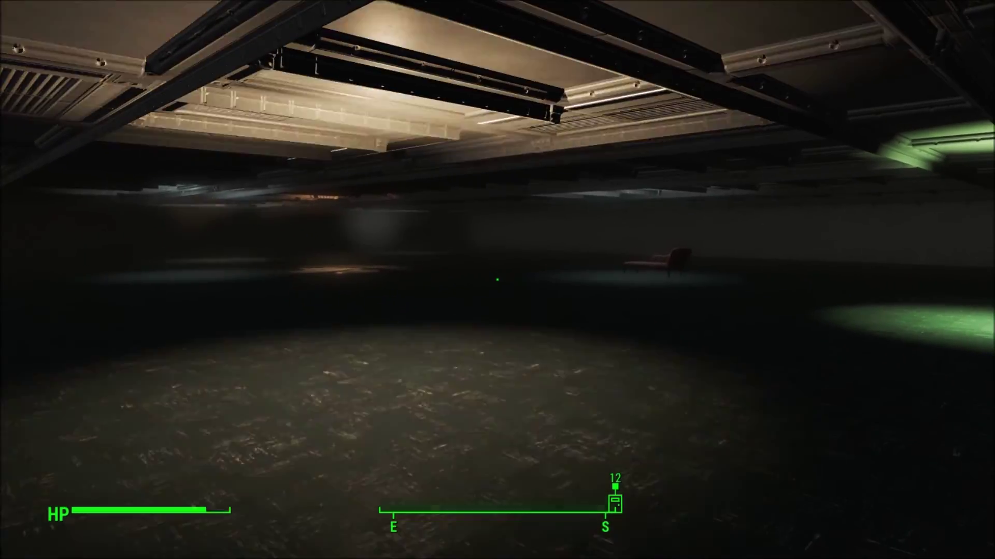
pyautogui.press('w')
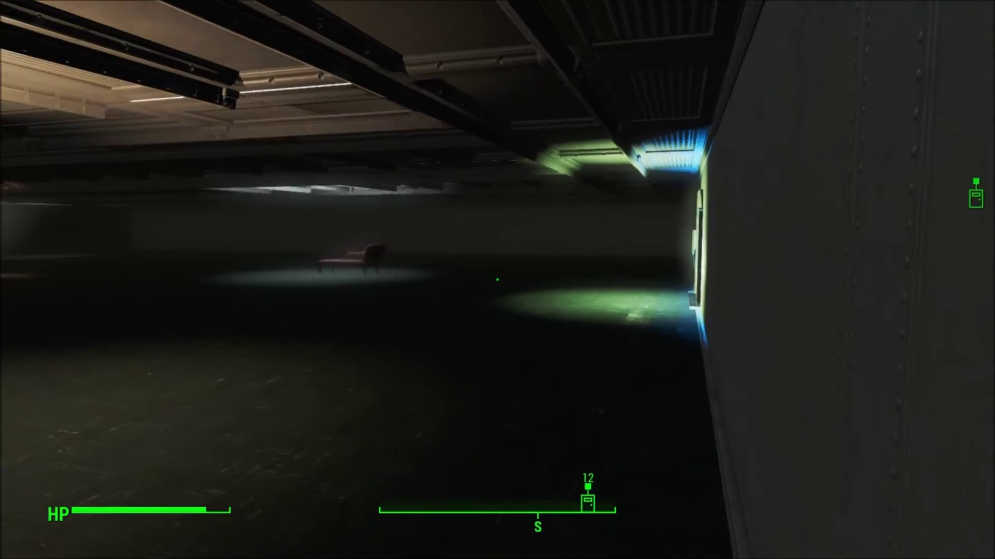
pyautogui.press('w')
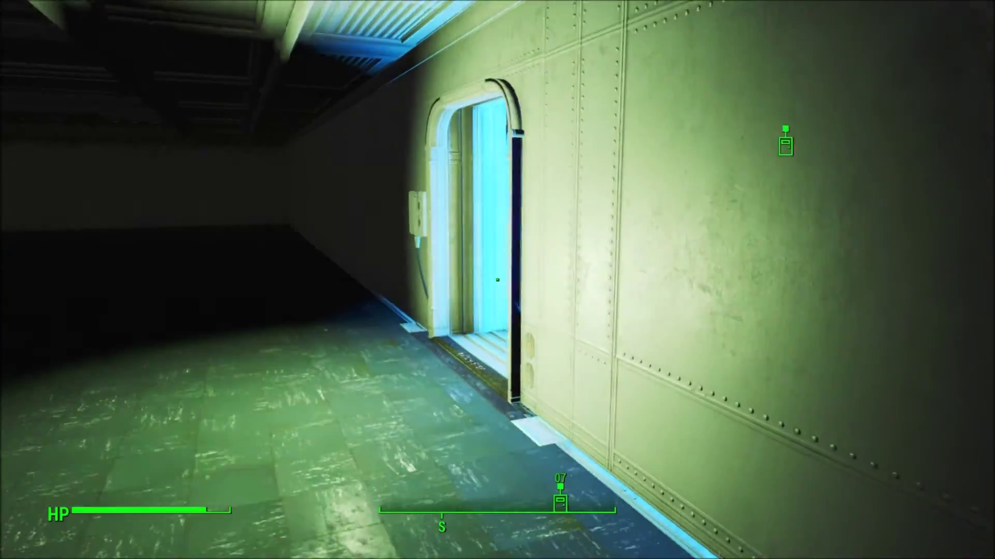
pyautogui.press('w')
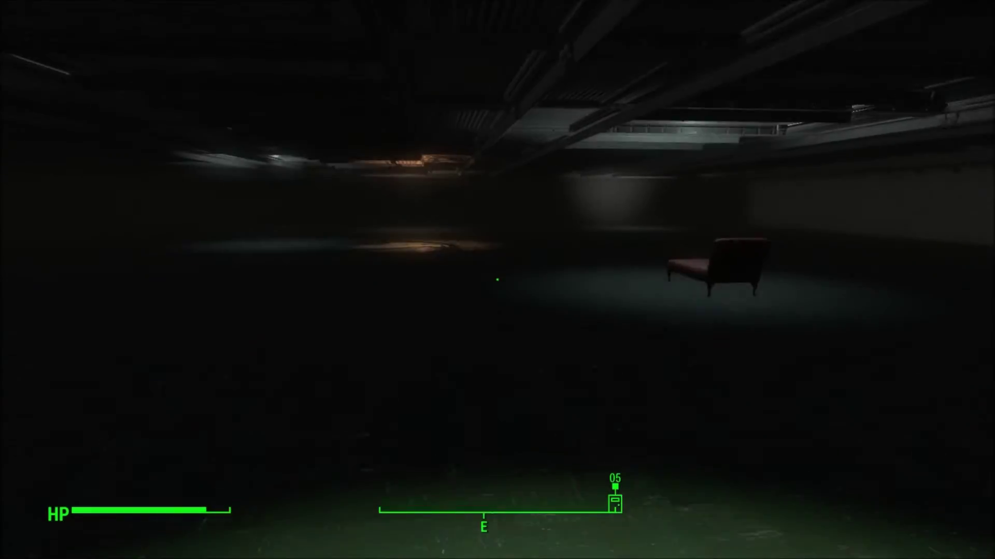
pyautogui.press('w')
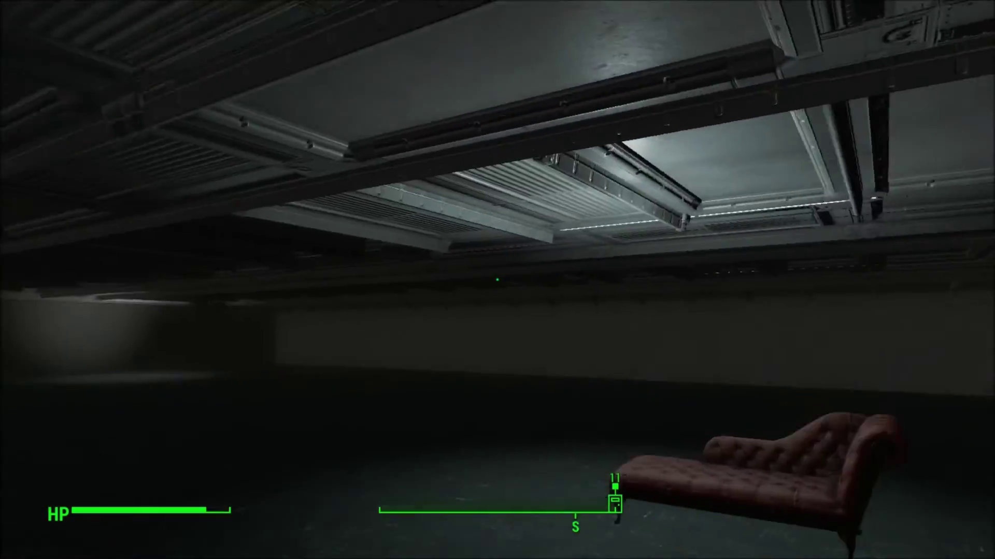
# - Walk along the dark edges of the vault room and examine the unlit ceiling beams and walls
pyautogui.press('w')
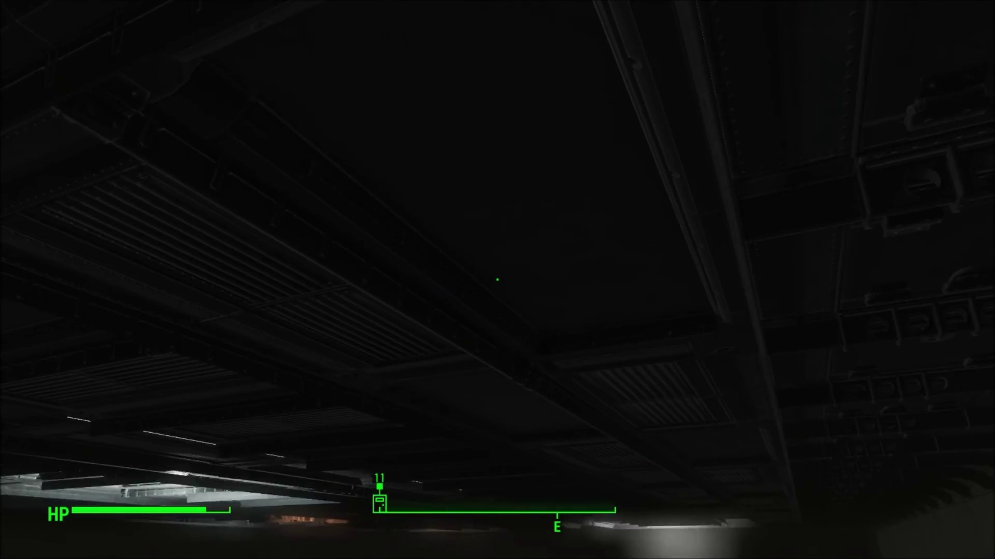
pyautogui.press('w')
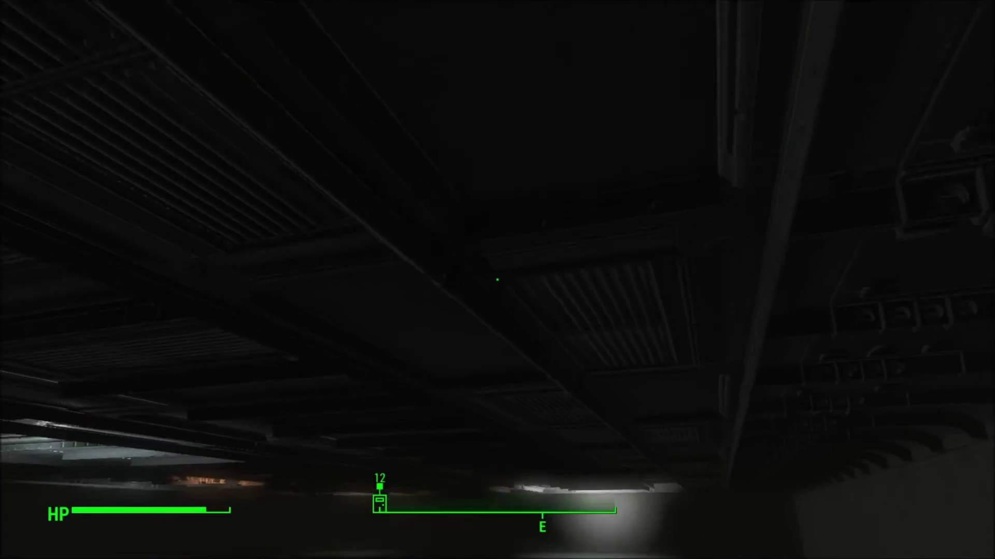
pyautogui.press('w')
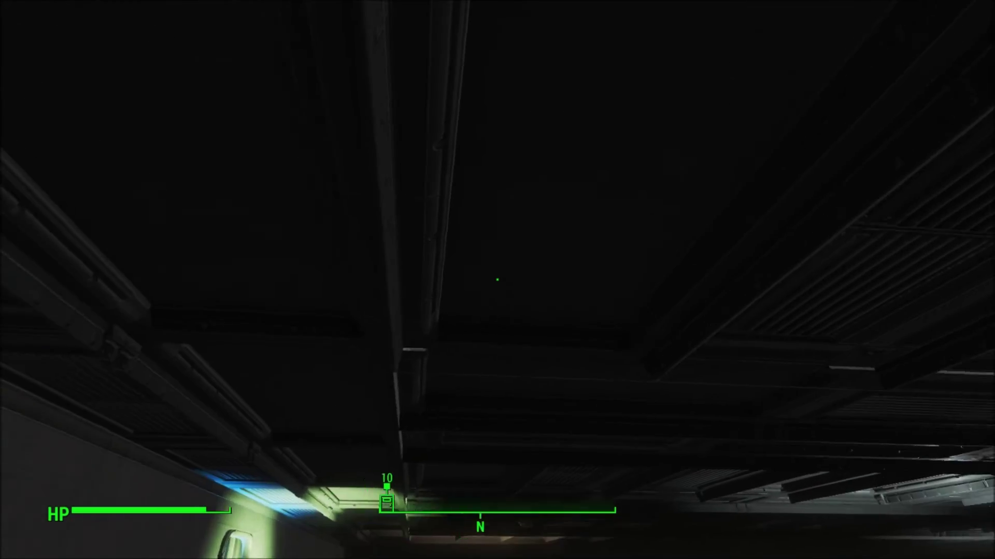
pyautogui.press('w')
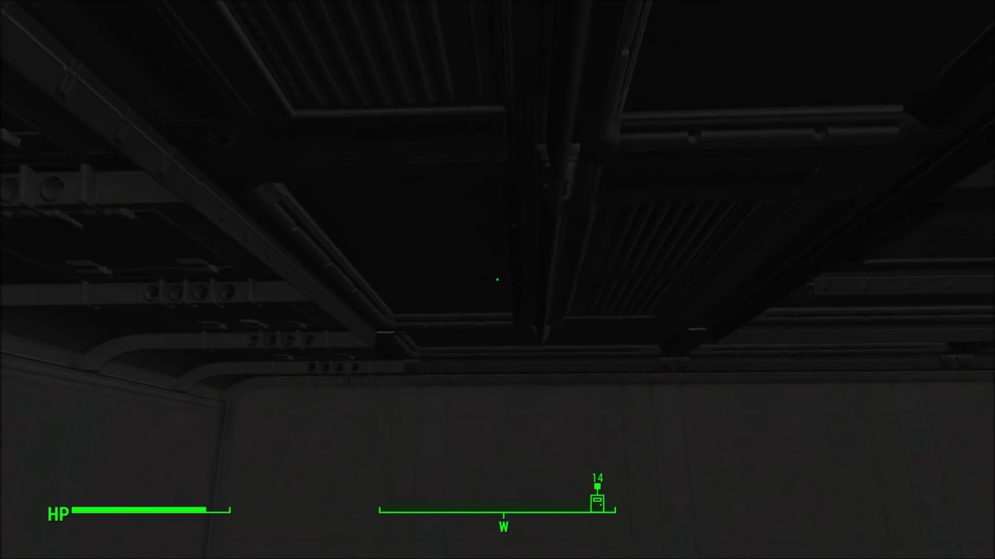
pyautogui.press('w')
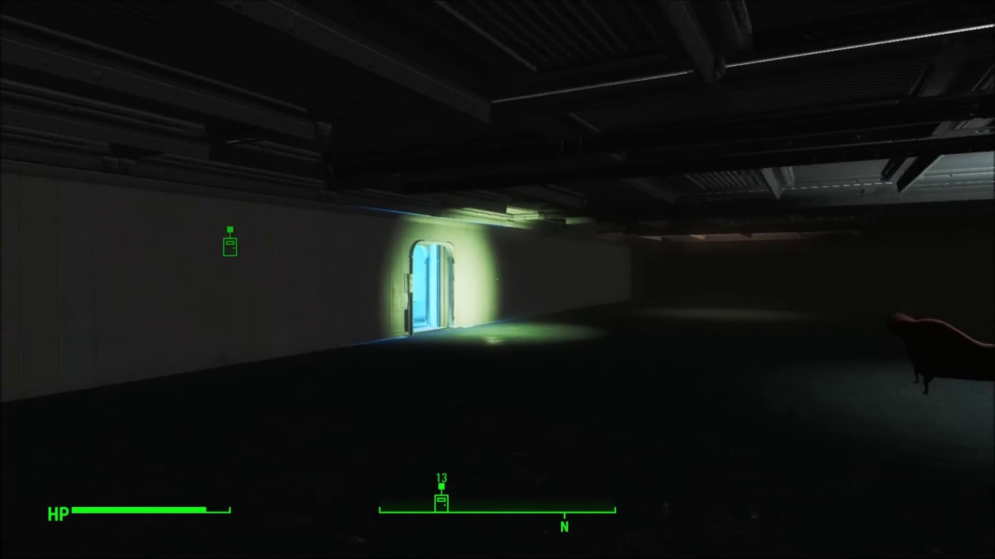
# - Walk around the red chaise and examine its overhead light and the green-lit doorway from several sides
pyautogui.press('w')
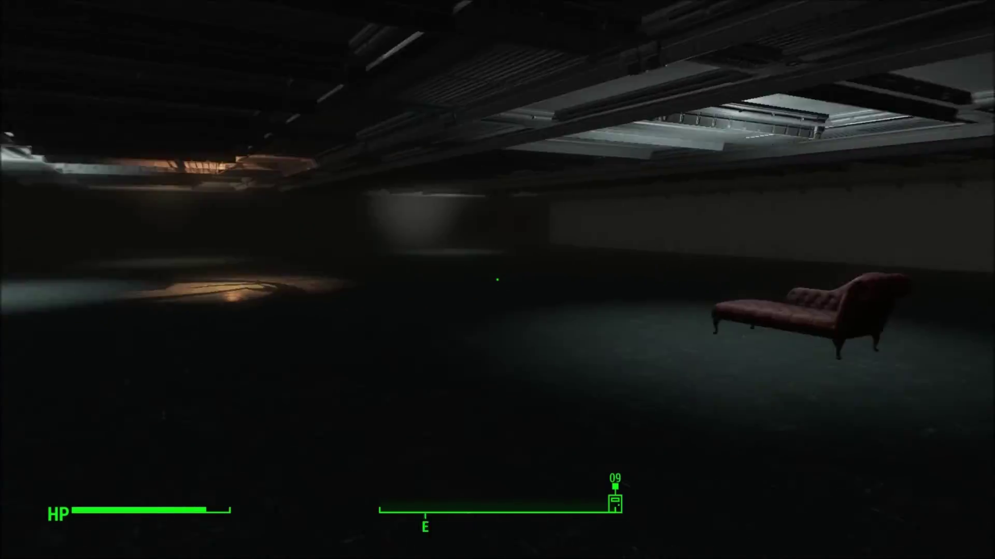
pyautogui.press('w')
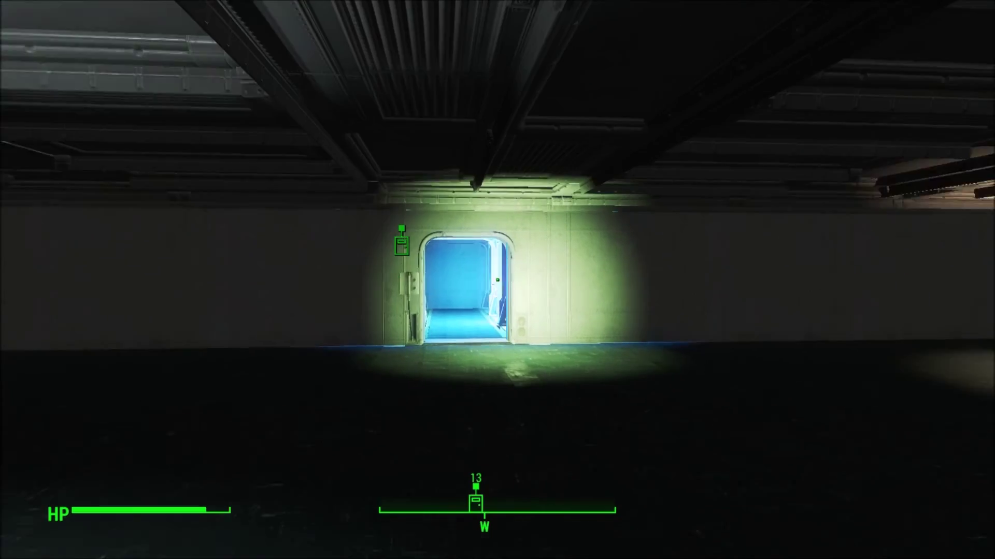
pyautogui.press('w')
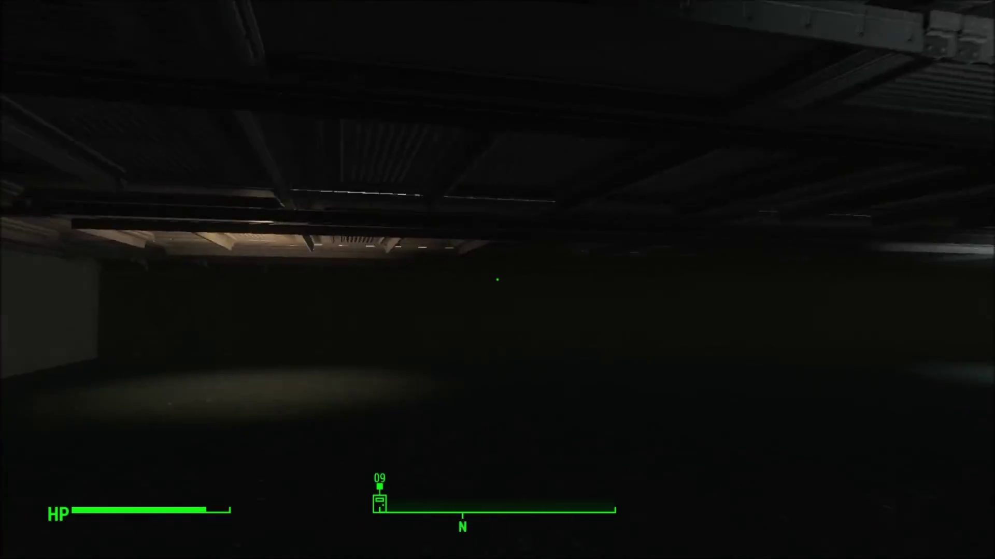
pyautogui.press('w')
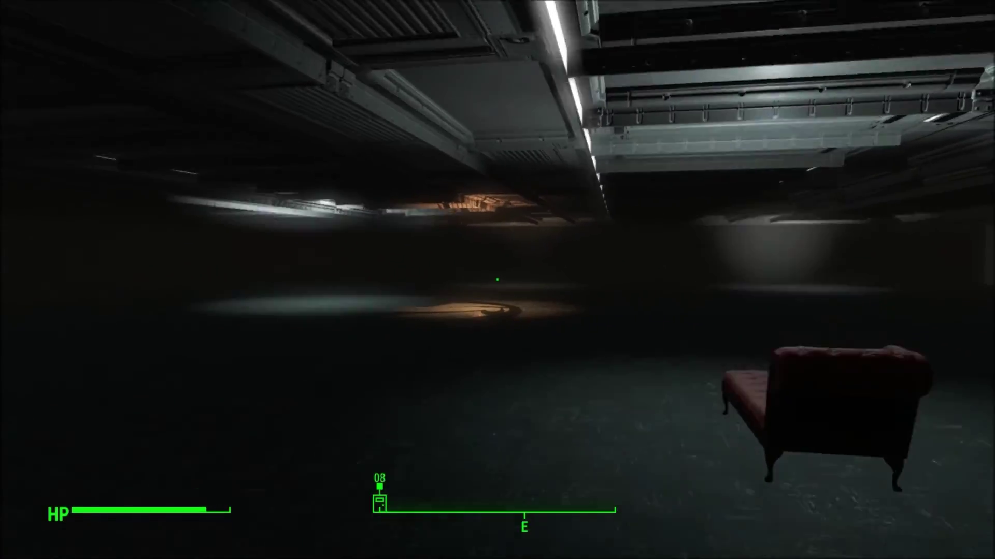
pyautogui.press('w')
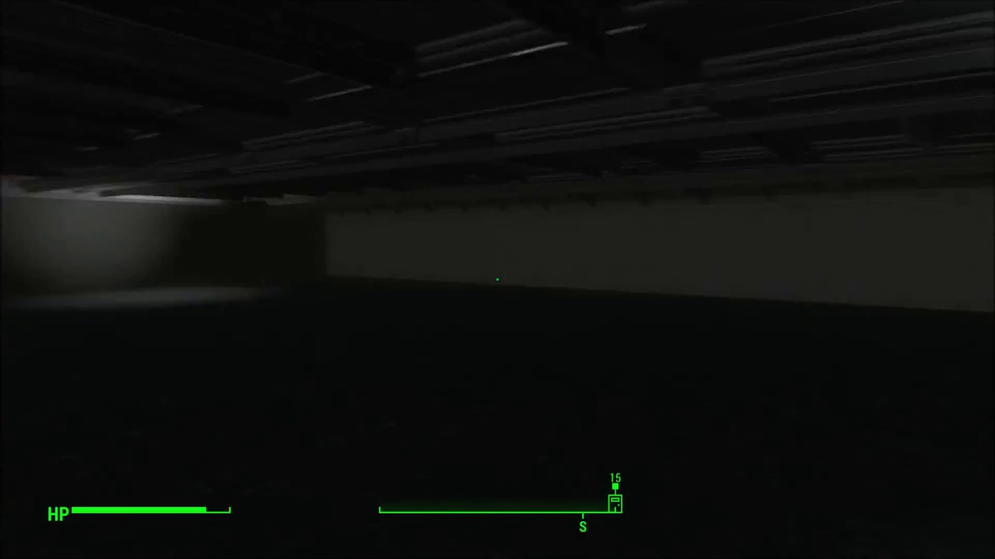
pyautogui.press('s')
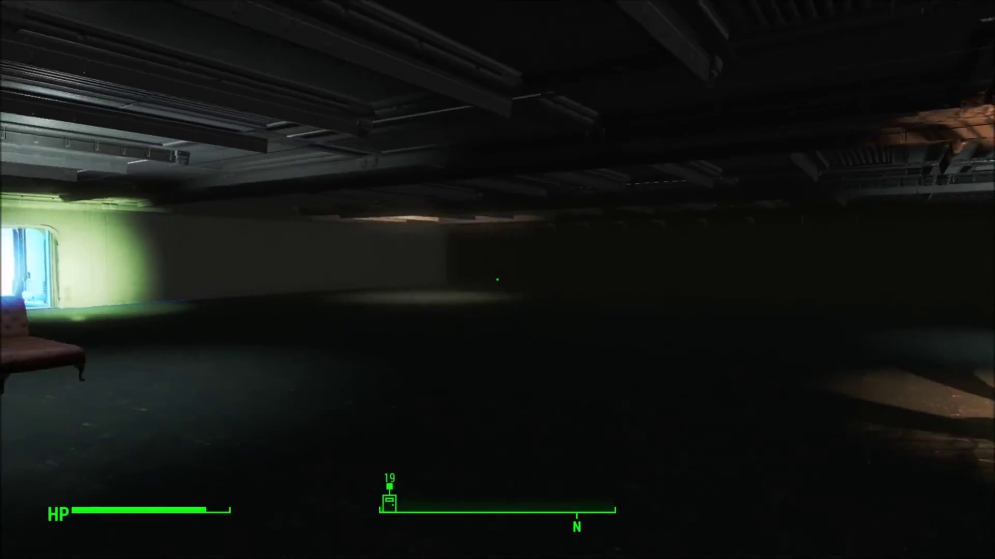
# - Cross to the far east side of the room and examine the warm light on the floor, ceiling and dark wall
pyautogui.press('w')
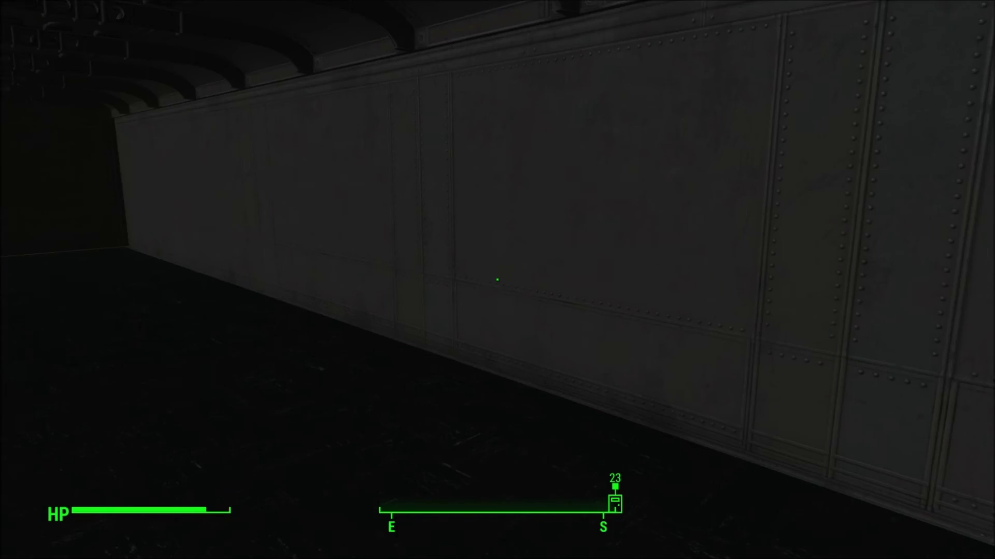
pyautogui.press('w')
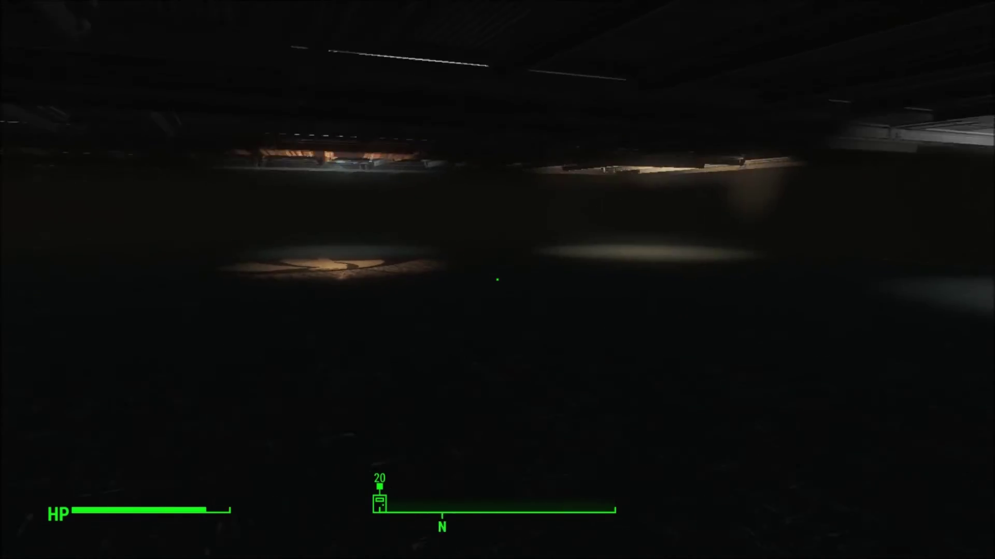
pyautogui.press('w')
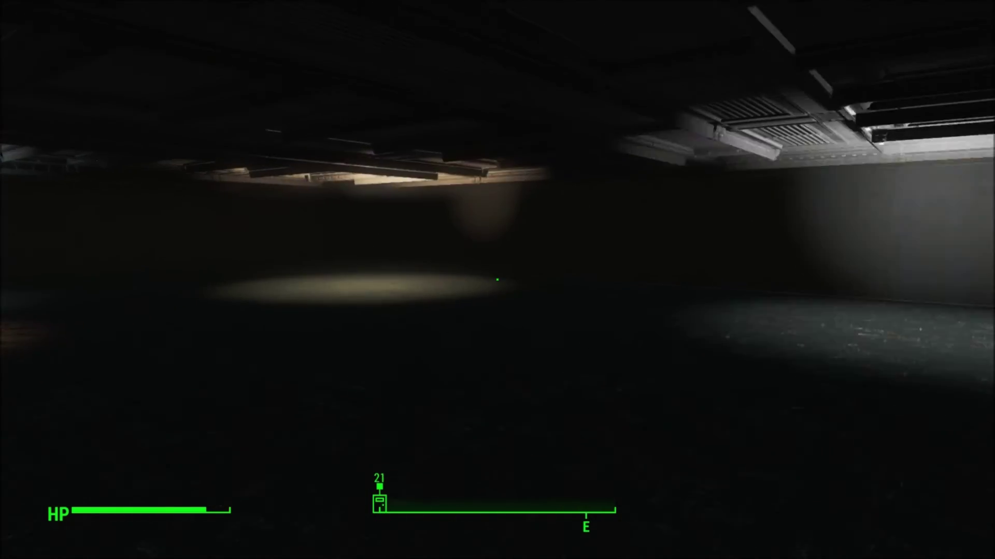
pyautogui.press('w')
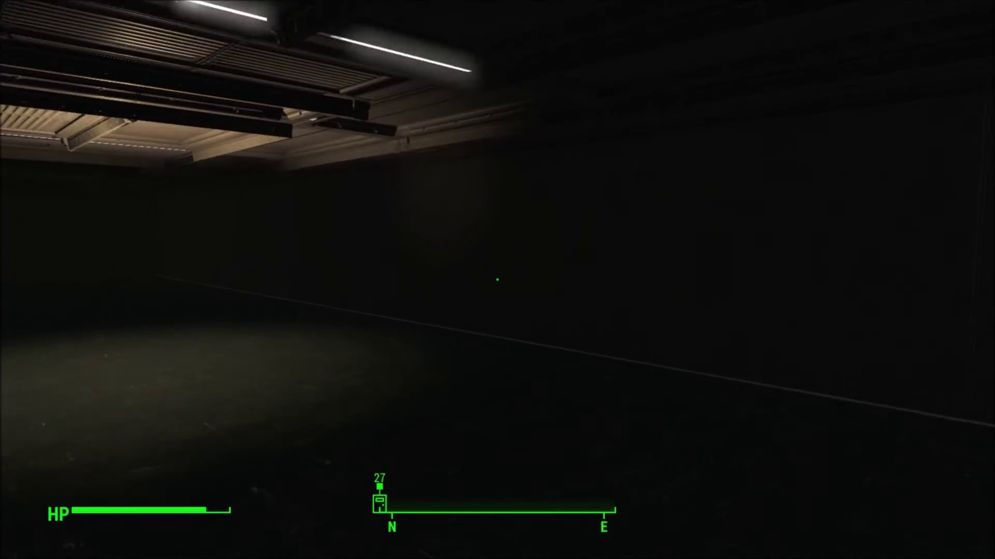
pyautogui.press('w')
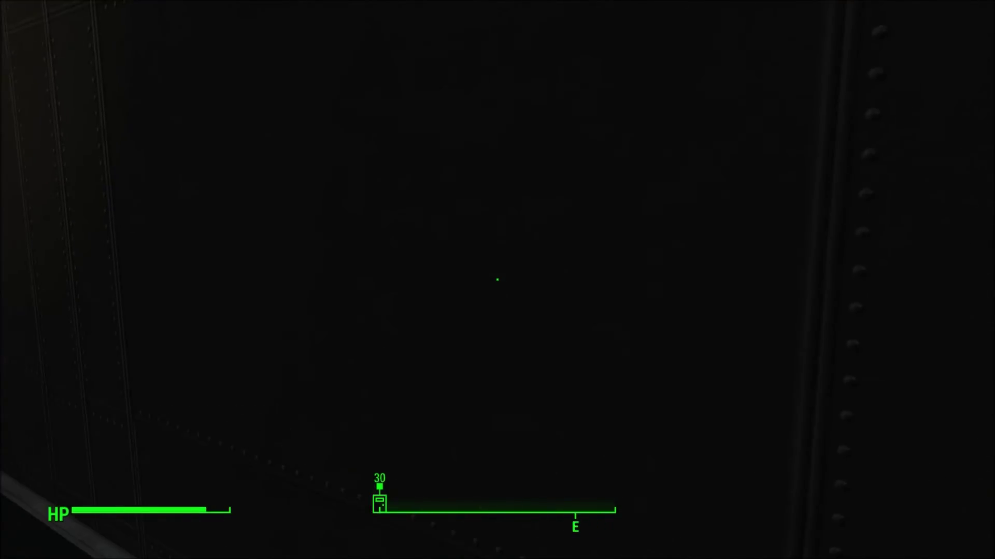
pyautogui.press('w')
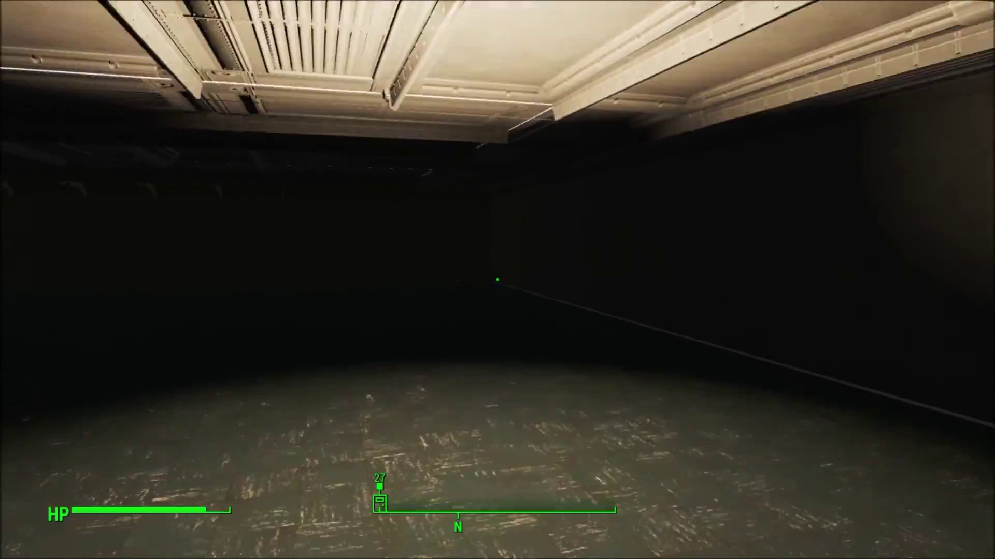
pyautogui.press('w')
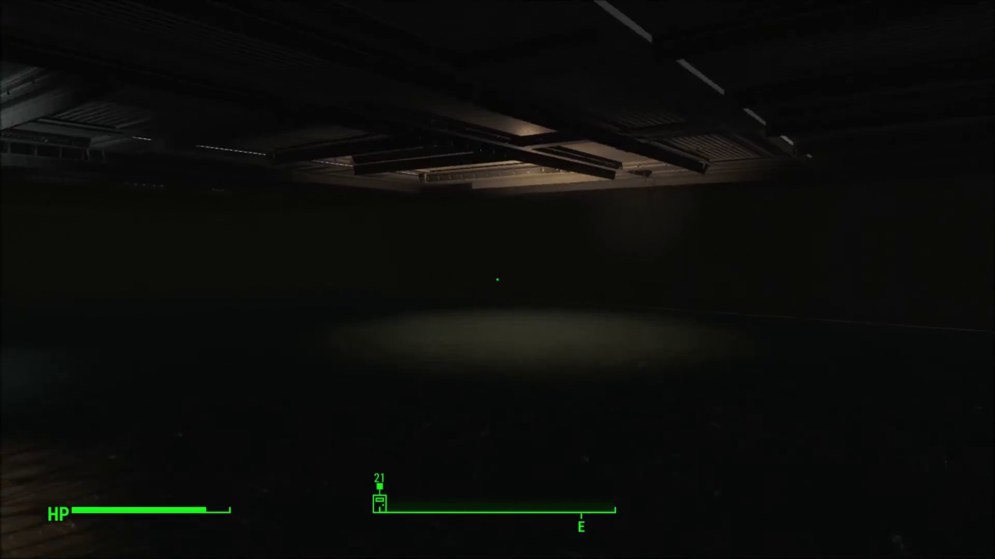
# - Walk back past the red chaise into the corridor and examine the blue light around the doorway
pyautogui.press('w')
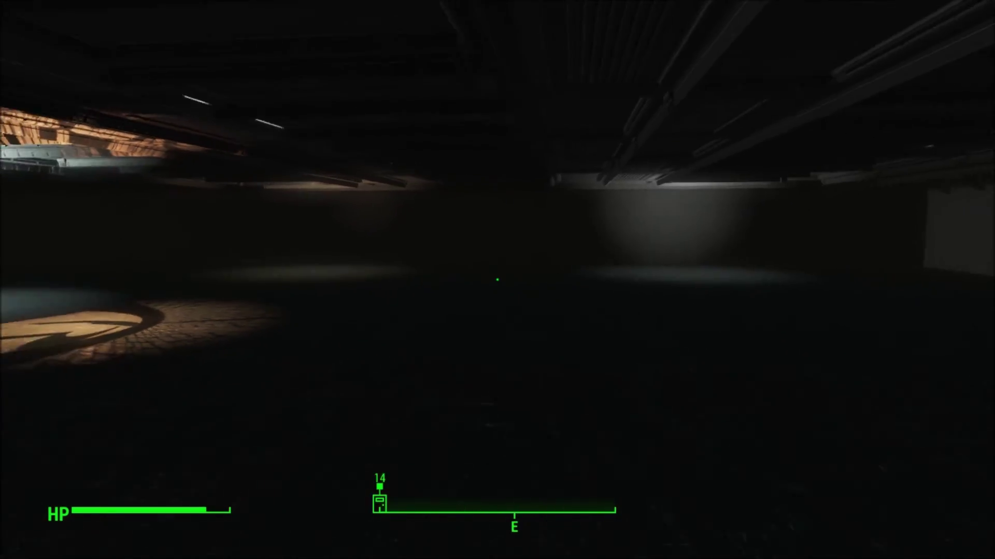
pyautogui.press('w')
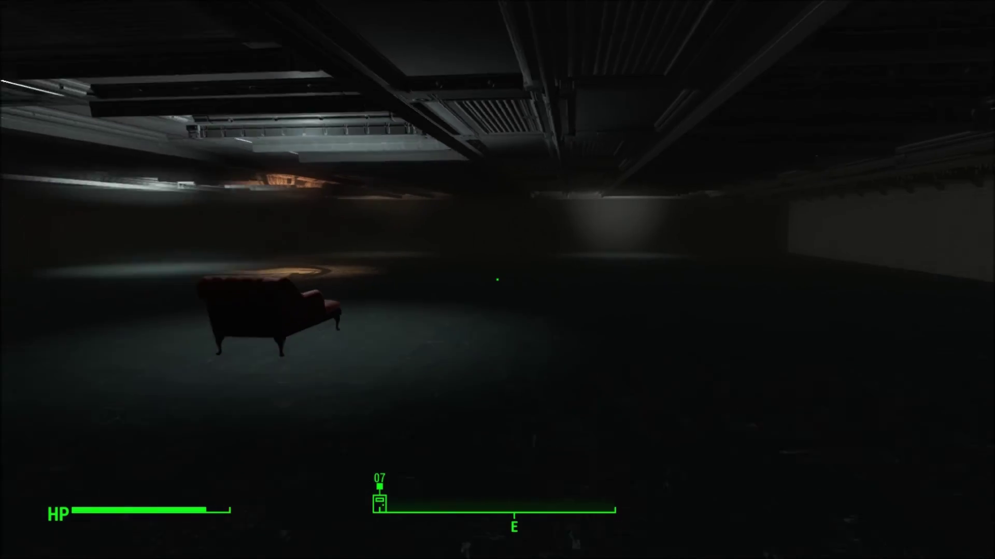
pyautogui.press('s')
pyautogui.press('a')
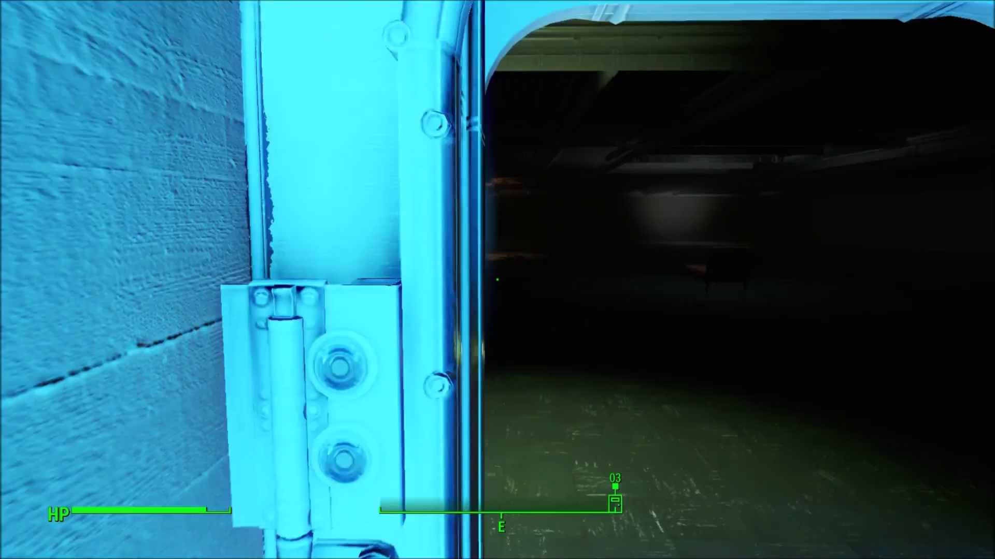
pyautogui.press('d')
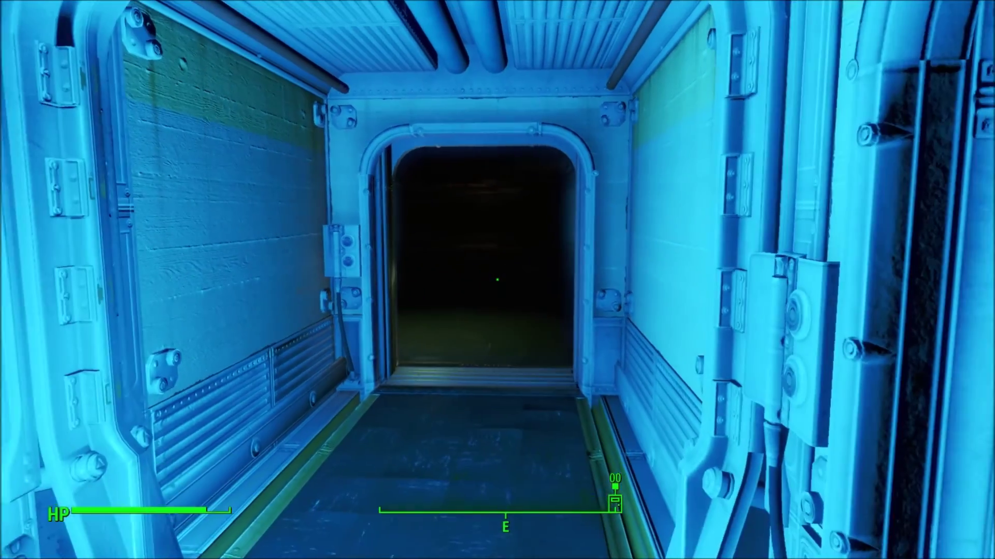
pyautogui.press('w')
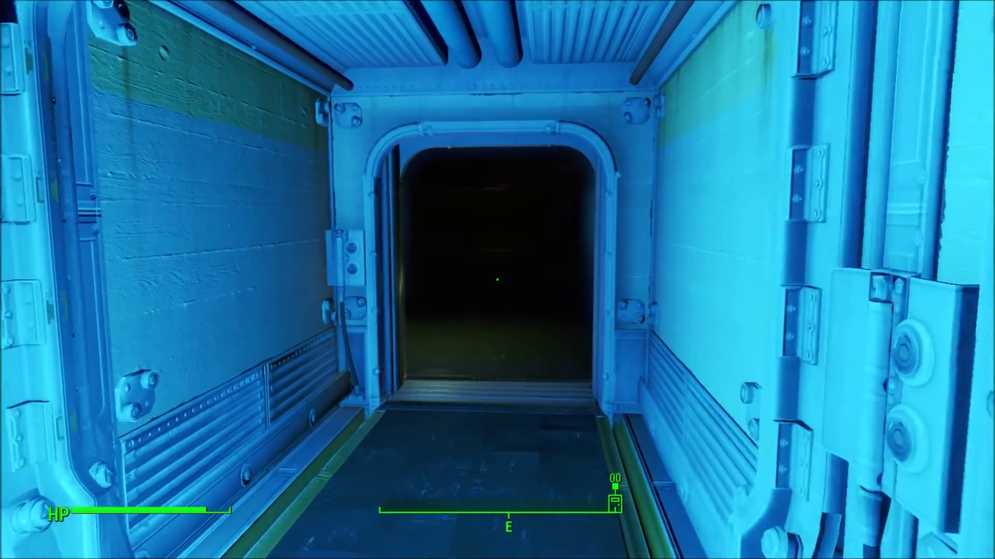
# - Re-enter the room from the corridor, circle past the chaise and examine the green fungus light on the doorway wall
pyautogui.press('w')
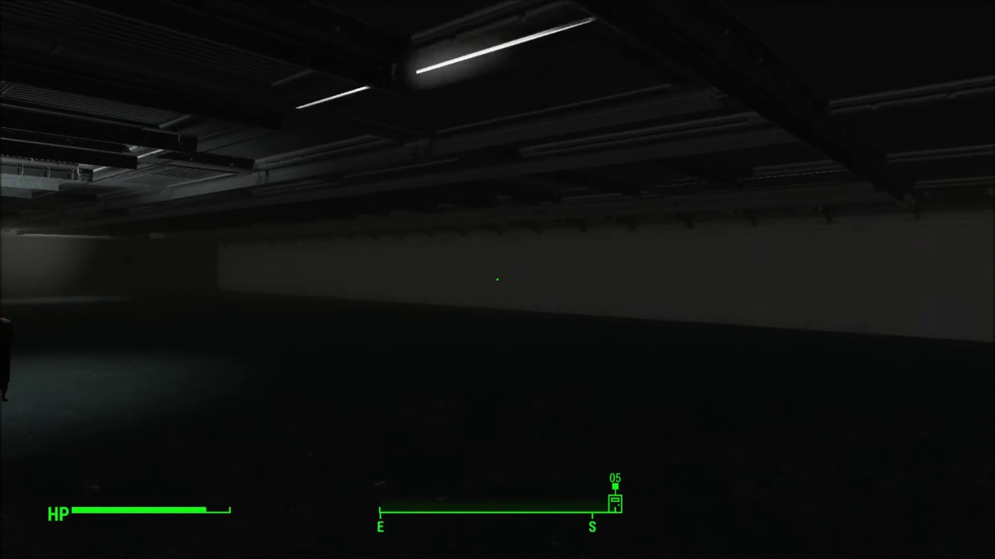
pyautogui.press('w')
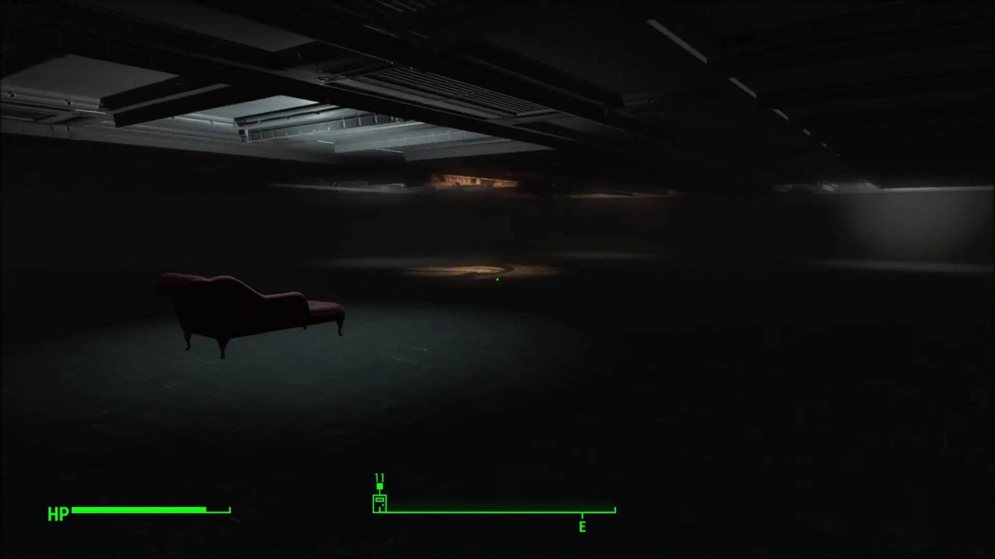
pyautogui.press('w')
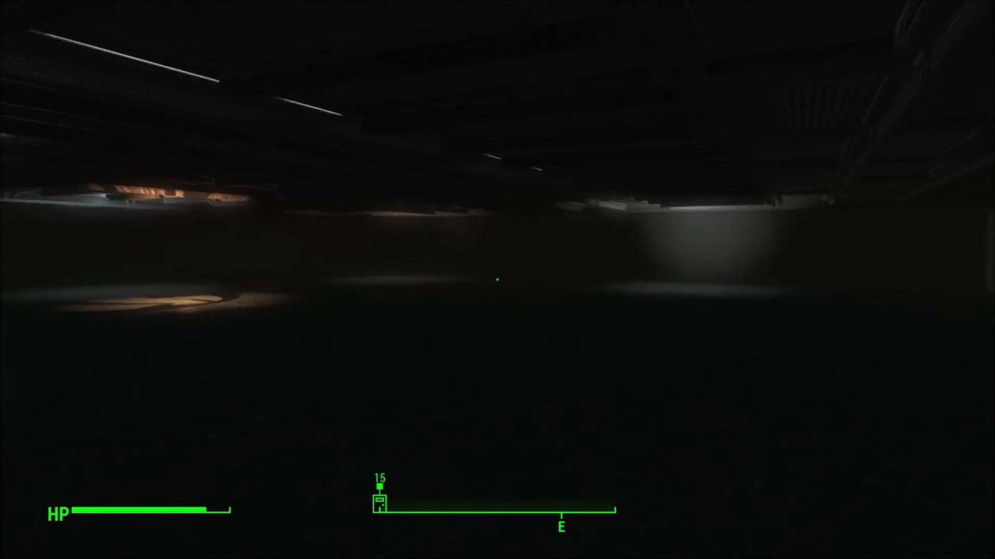
pyautogui.press('d')
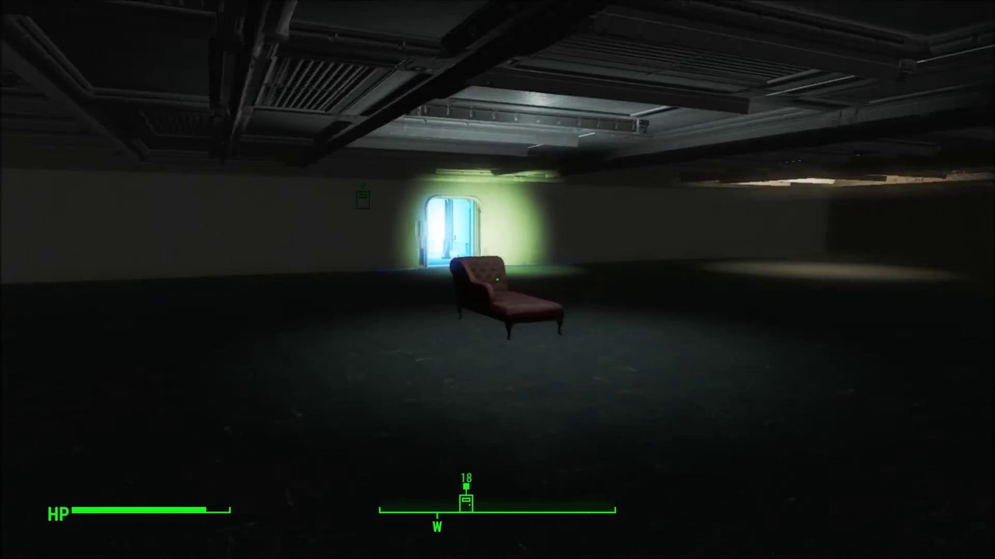
pyautogui.press('w')
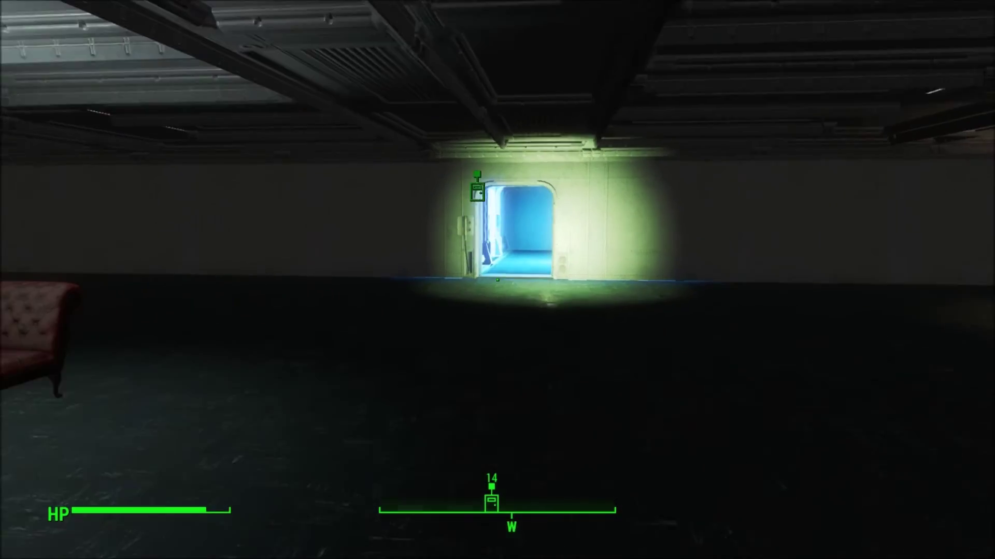
pyautogui.press('w')
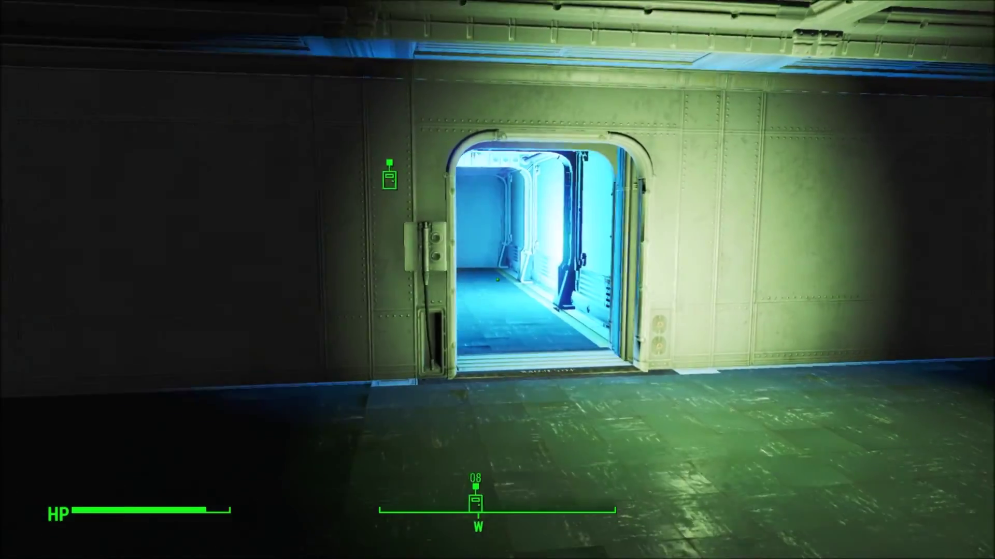
pyautogui.press('s')
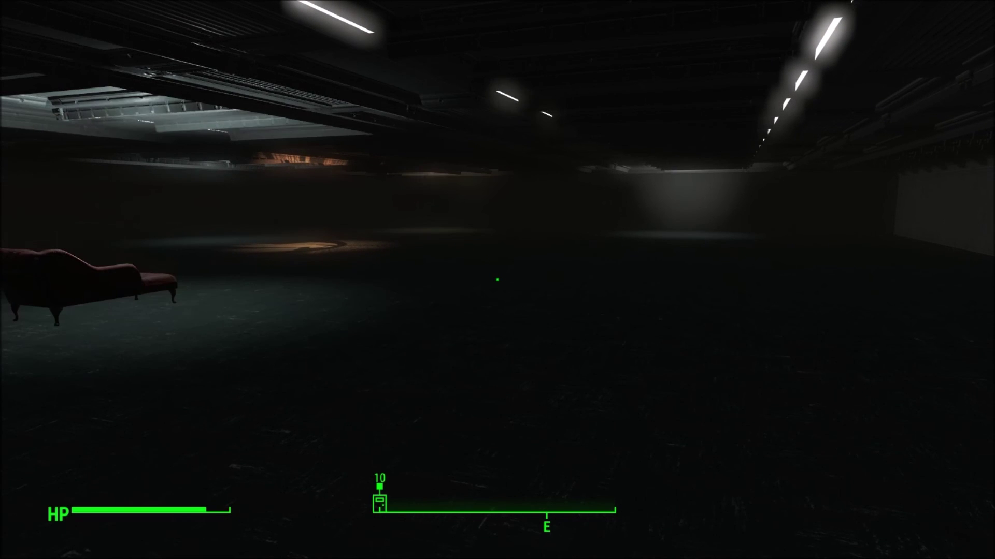
# - Walk up to the fire gobo light, examine its shadow pattern on the floor and return to the red chaise
pyautogui.moveTo(498, 280)
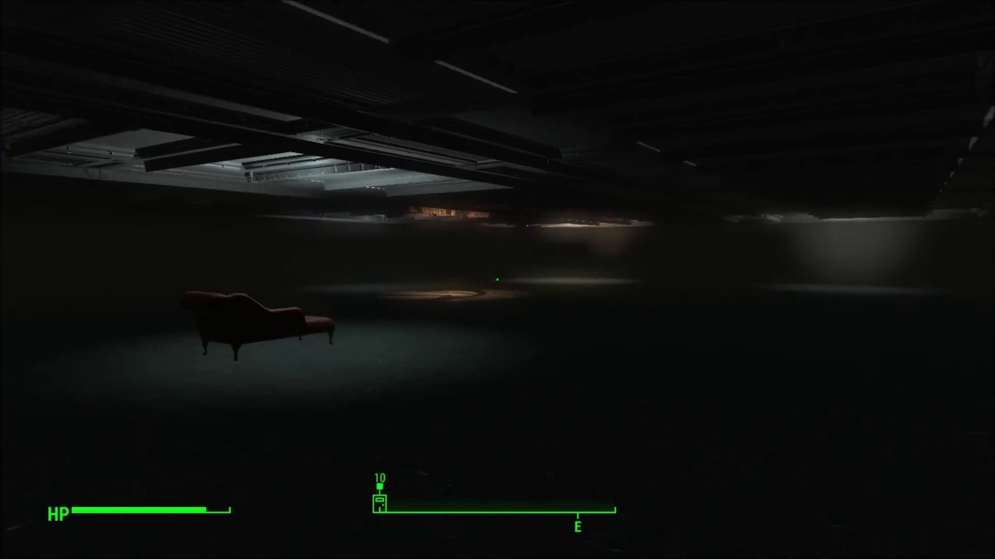
pyautogui.press('w')
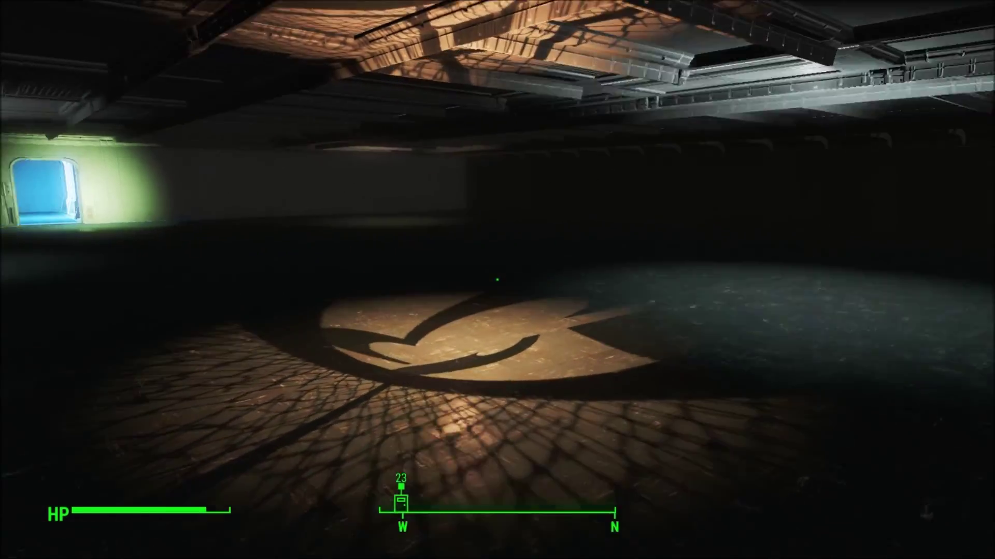
pyautogui.press('w')
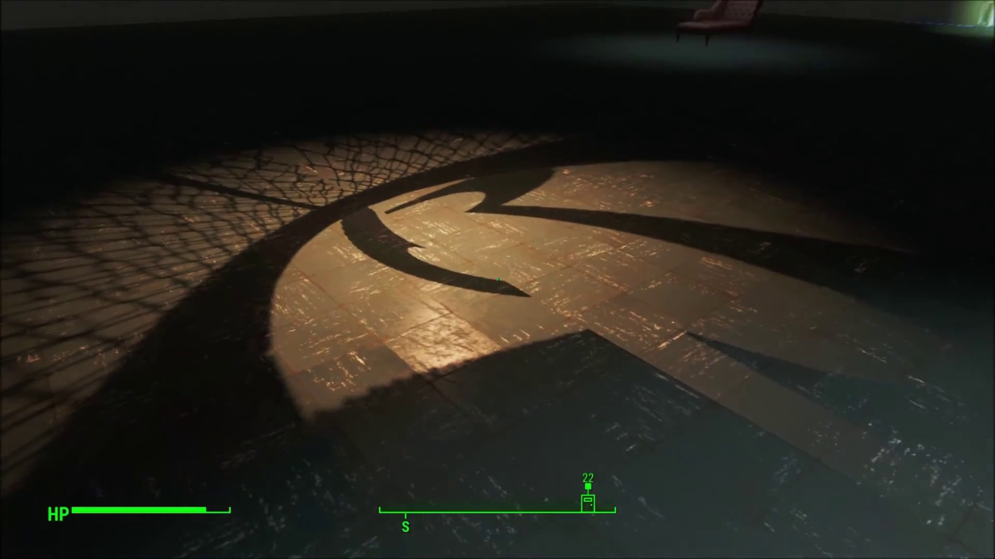
pyautogui.press('w')
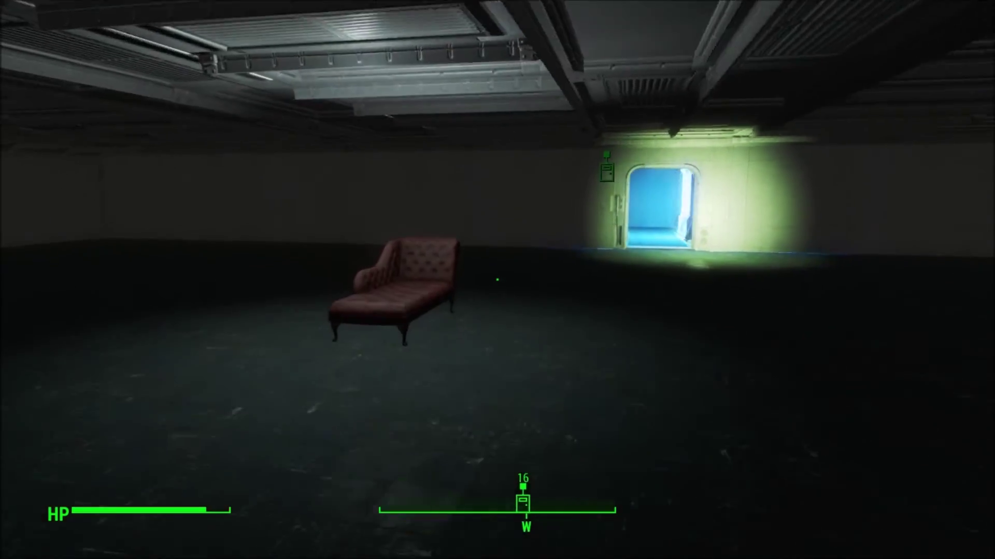
pyautogui.press('a')
pyautogui.press('w')
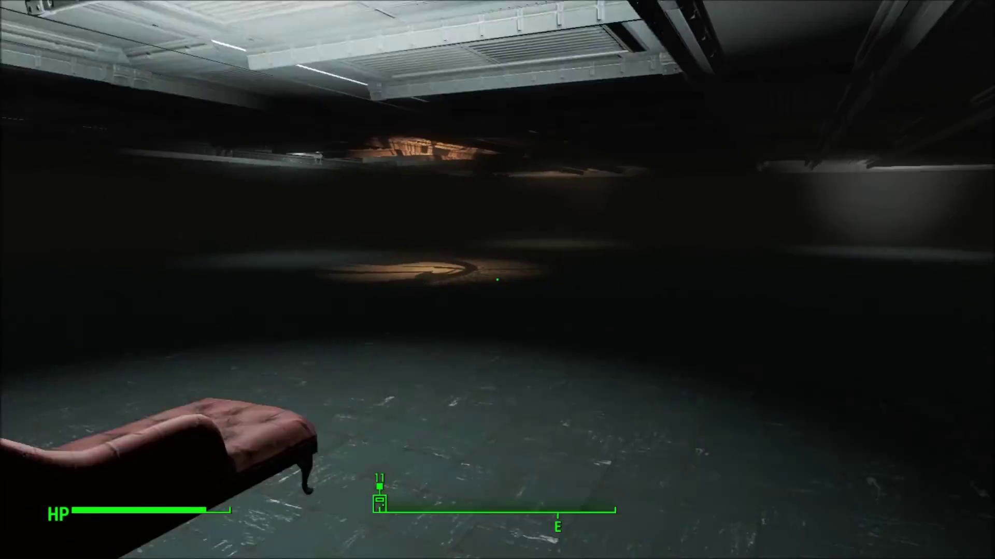